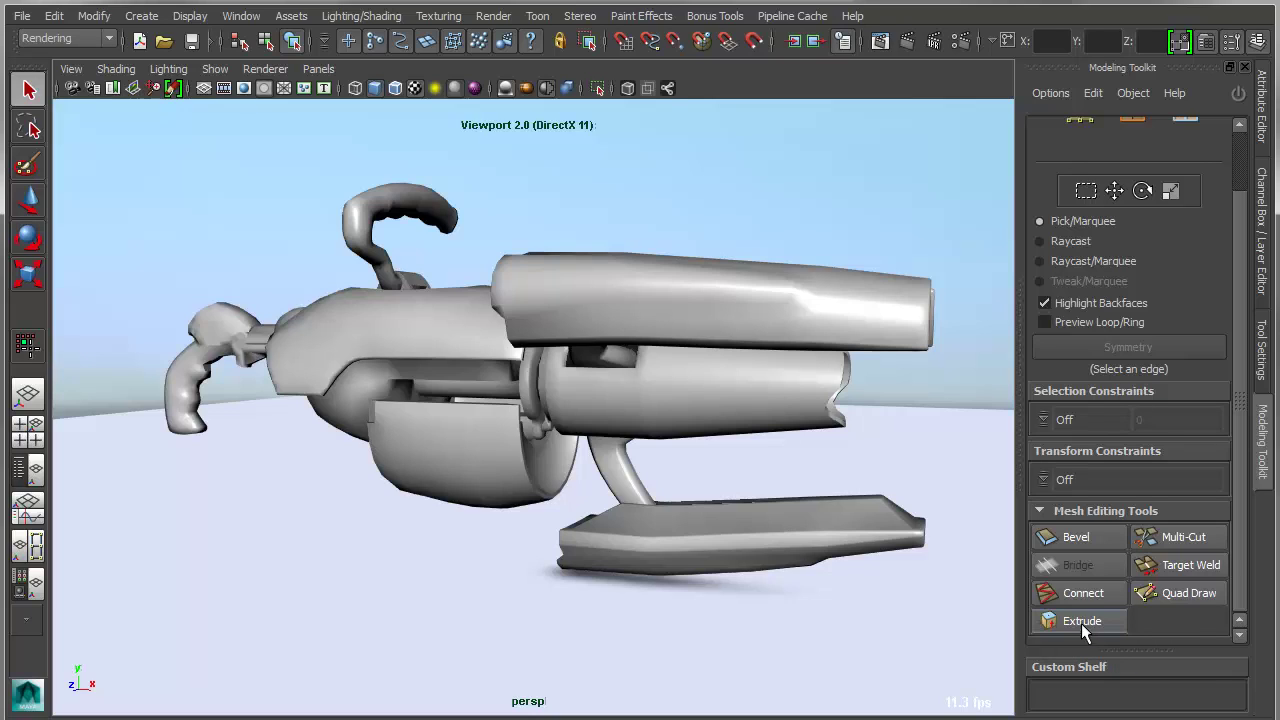
Step: Extrude a single face on the underside of the rear grip mesh downward to form a trigger
click(226, 333)
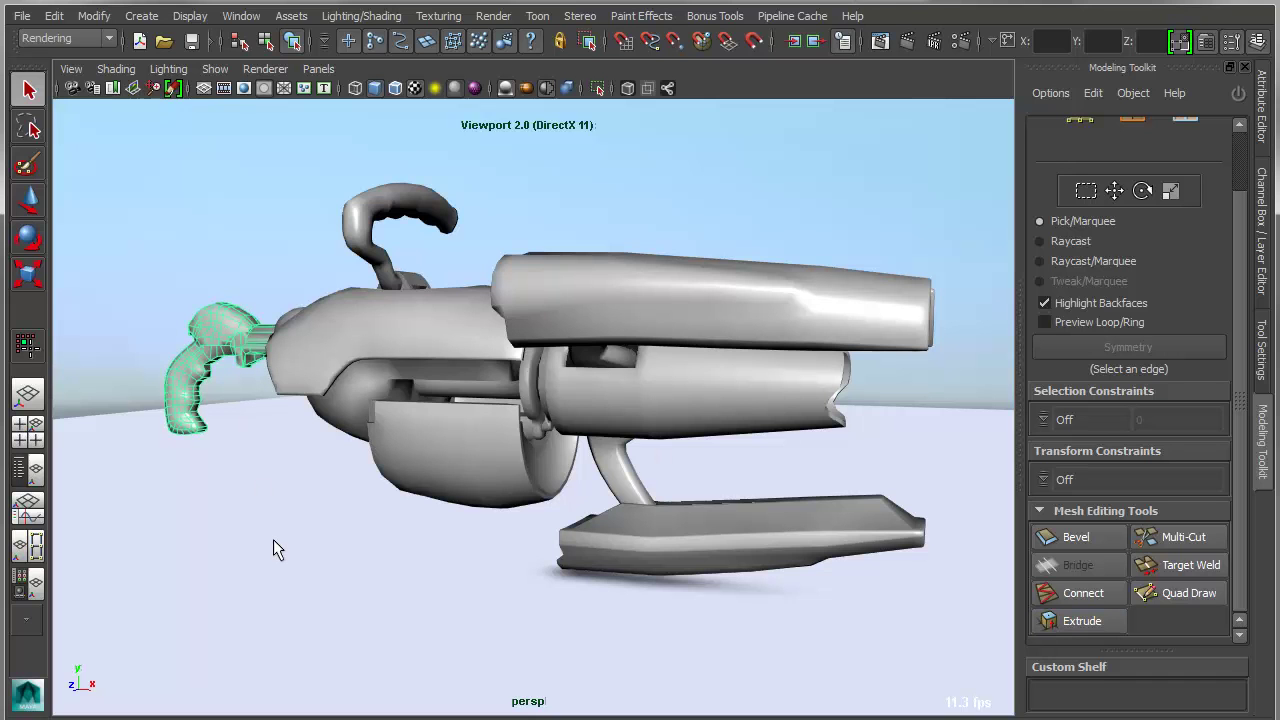
key(f)
alt+drag(330, 550, 393, 522)
alt+middle_drag(393, 522, 462, 567)
alt+right_drag(462, 567, 680, 618)
alt+drag(680, 618, 704, 561)
click(710, 629)
right_drag(533, 418, 534, 421)
click(516, 403)
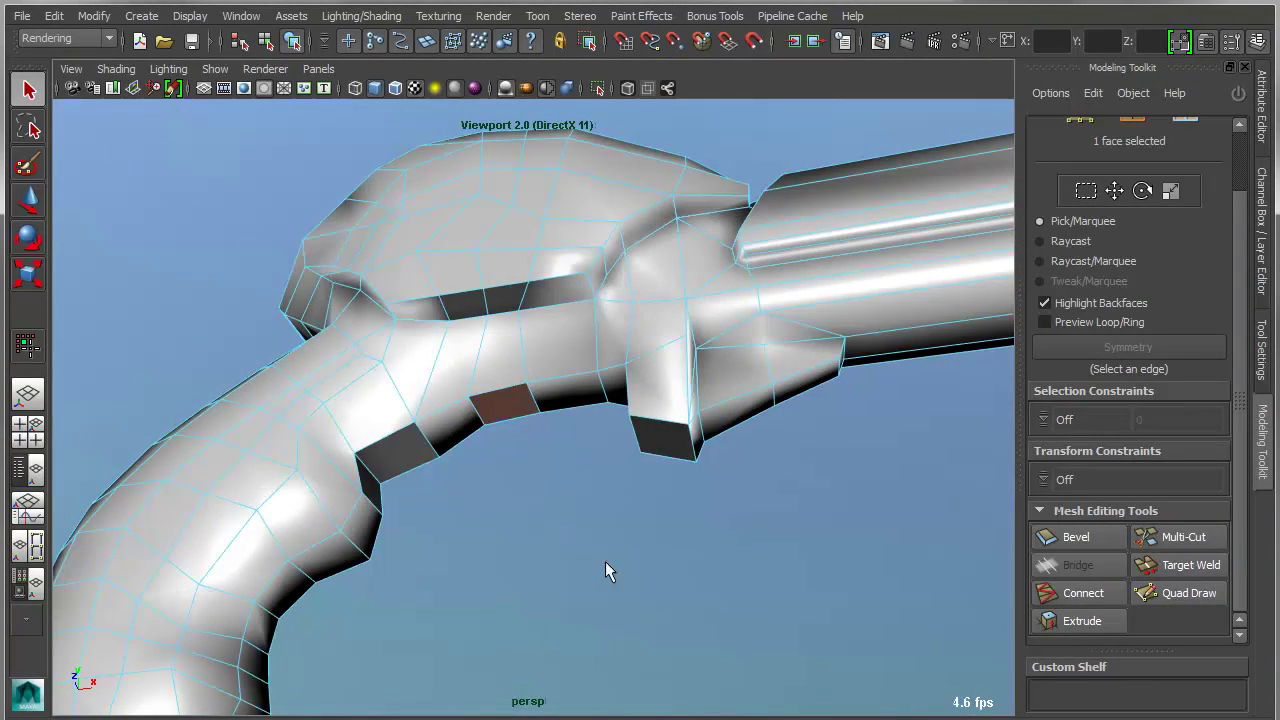
alt+right_drag(605, 561, 591, 561)
alt+drag(591, 561, 582, 557)
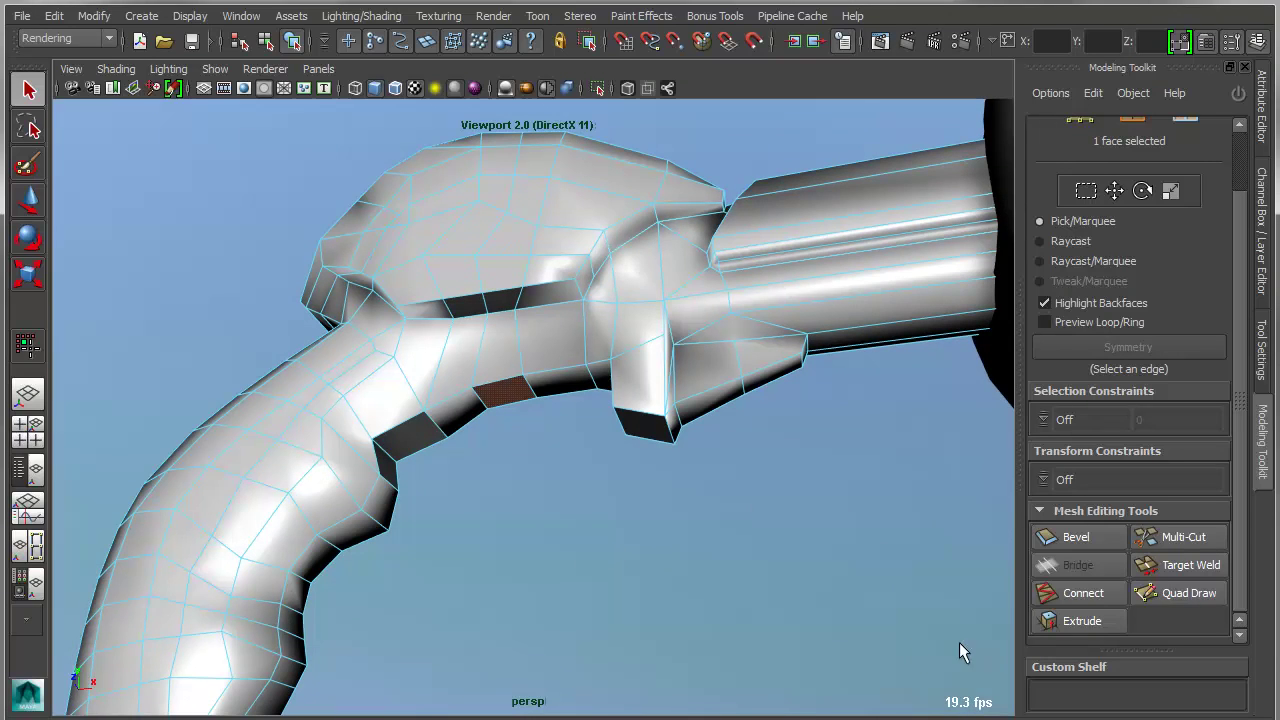
click(1075, 620)
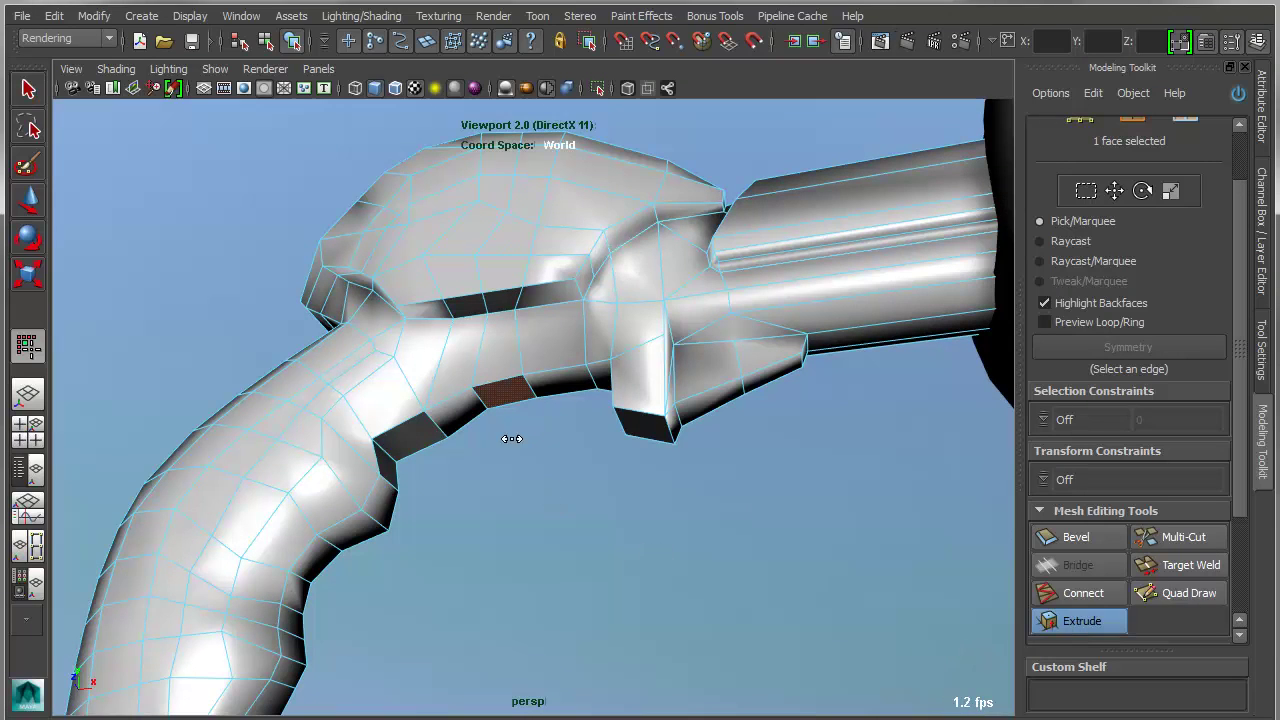
drag(512, 438, 655, 443)
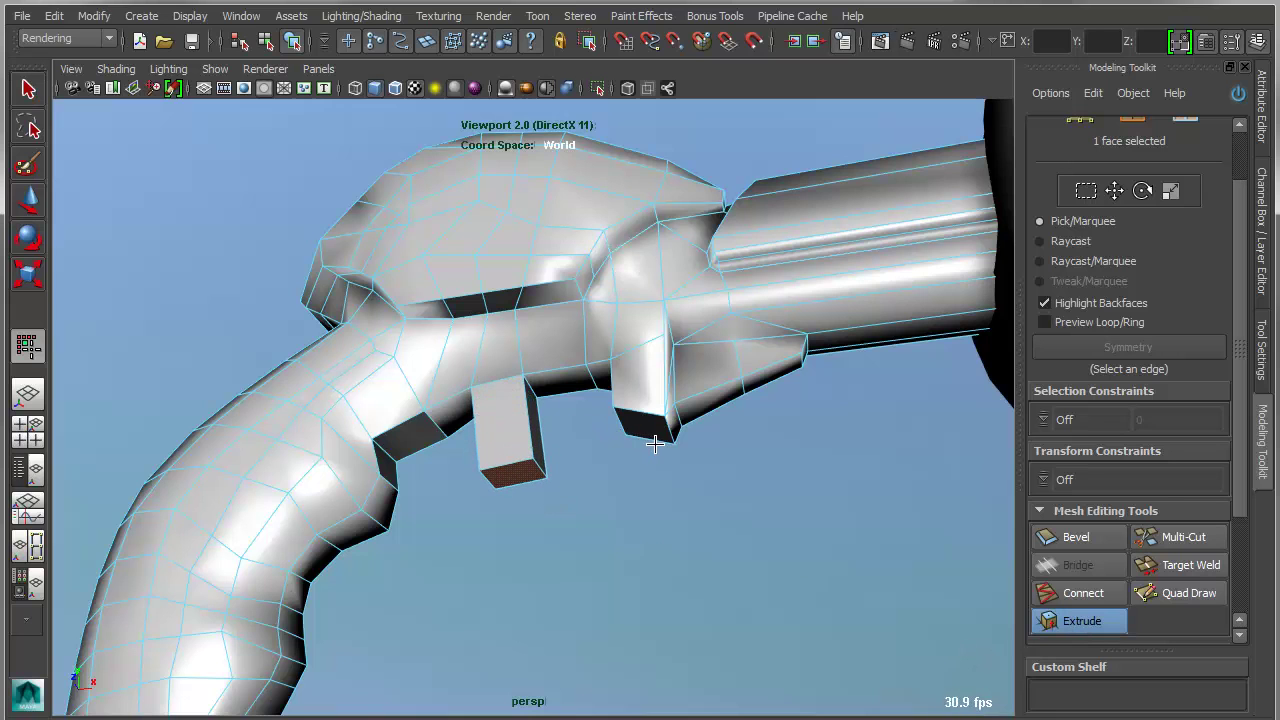
alt+drag(592, 482, 623, 528)
alt+right_drag(583, 517, 616, 512)
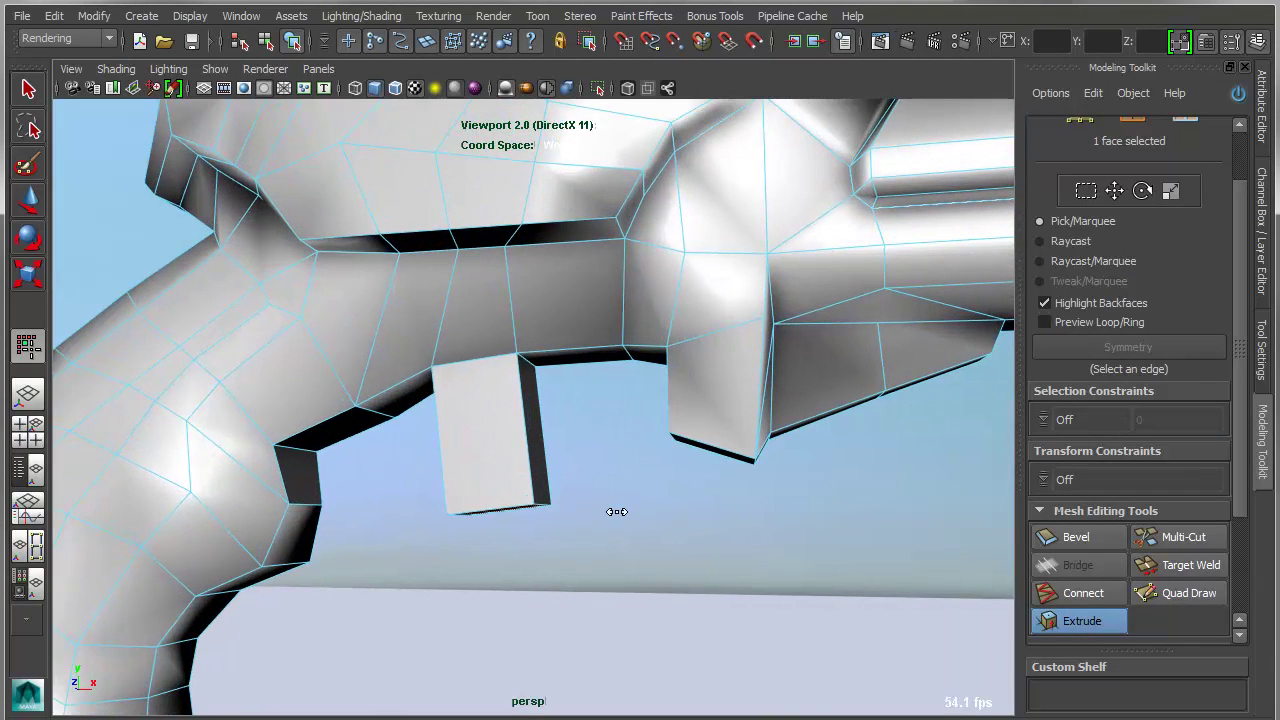
Step: Taper the trigger by offsetting its extruded end face, and divide its length into three segments
right_click(601, 443)
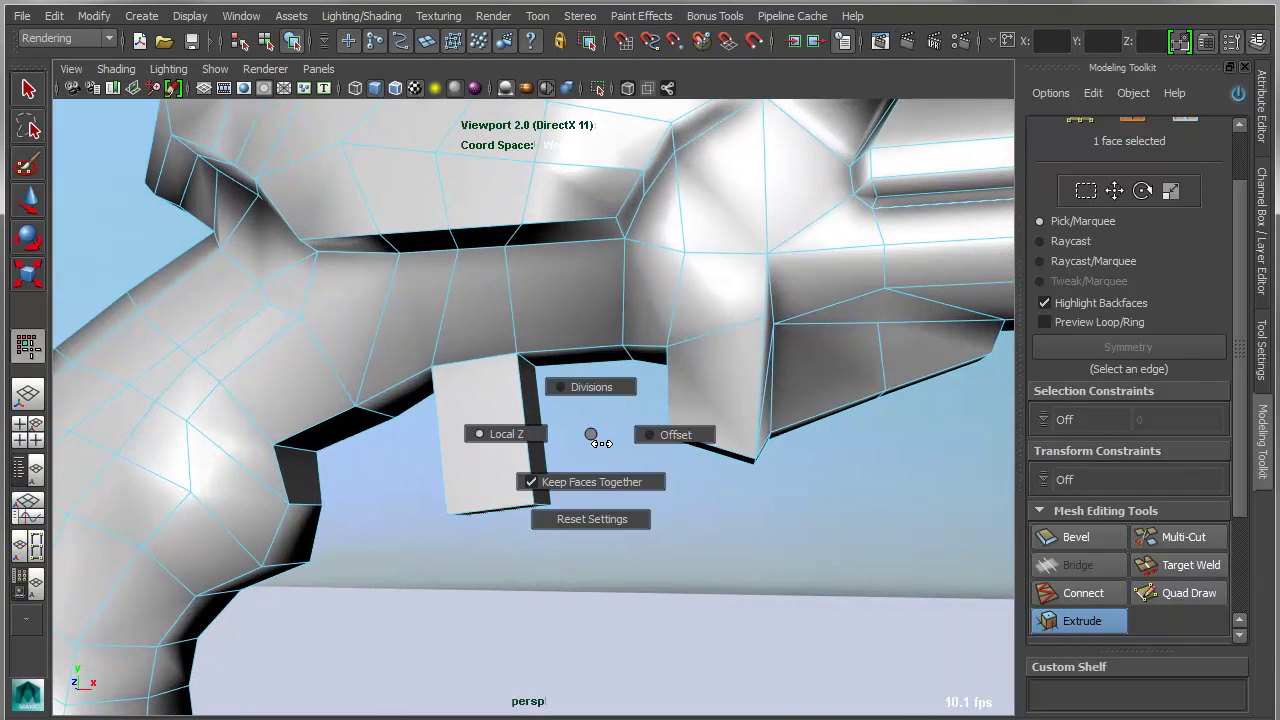
click(662, 434)
drag(636, 447, 1130, 344)
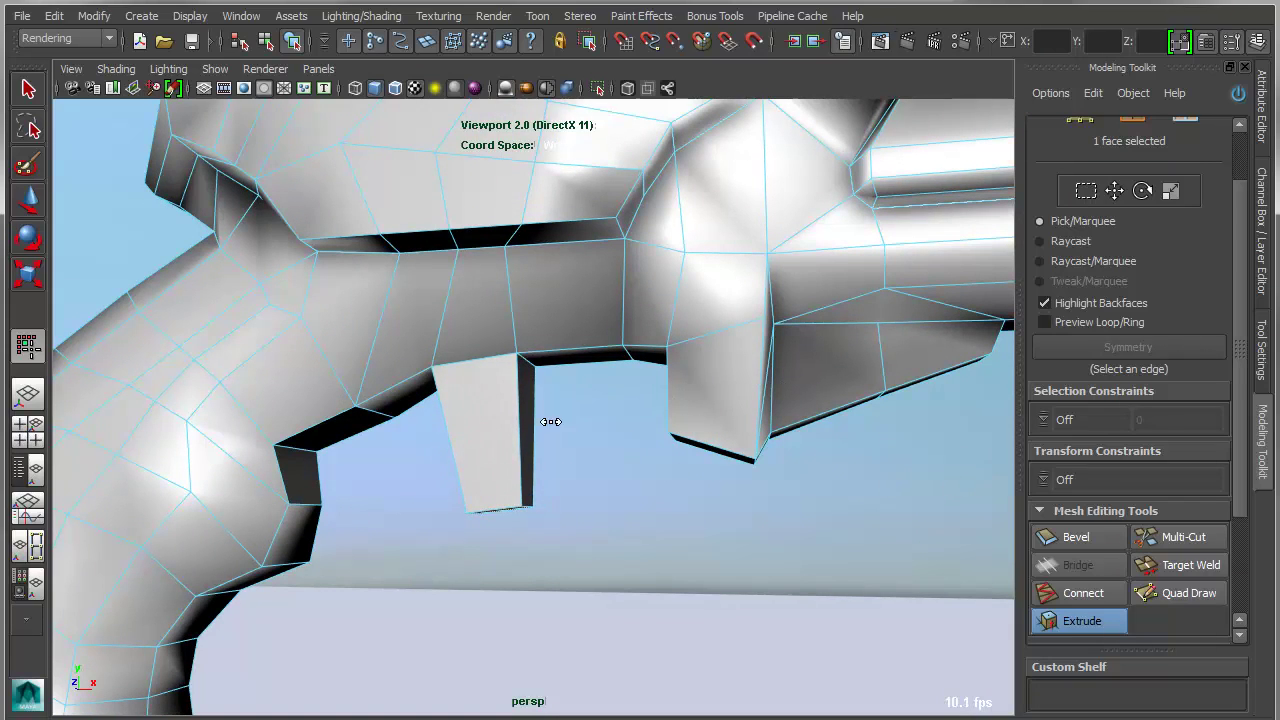
right_drag(552, 416, 562, 333)
click(560, 453)
drag(560, 453, 600, 453)
alt+drag(714, 517, 568, 535)
key(q)
Step: Extrude a face on the rear of the rounded housing above the grip outward into a block
alt+drag(497, 414, 657, 471)
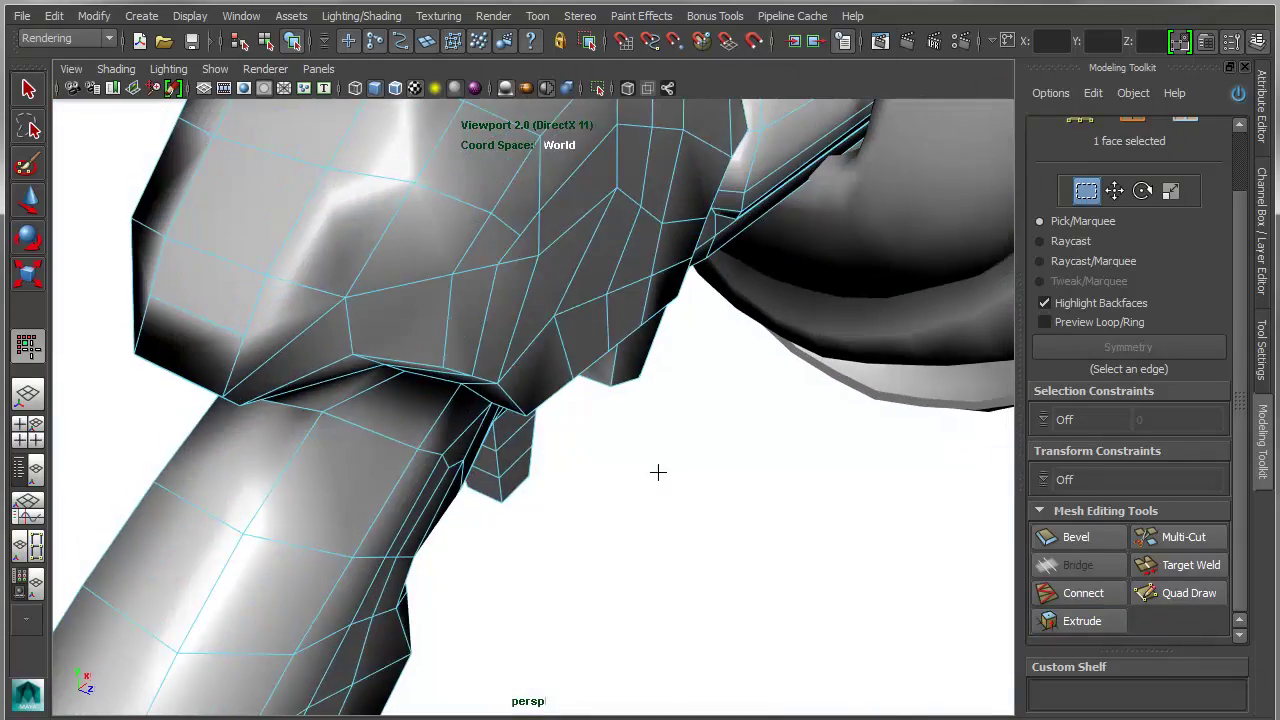
alt+right_drag(657, 471, 617, 526)
click(474, 341)
alt+drag(634, 486, 700, 500)
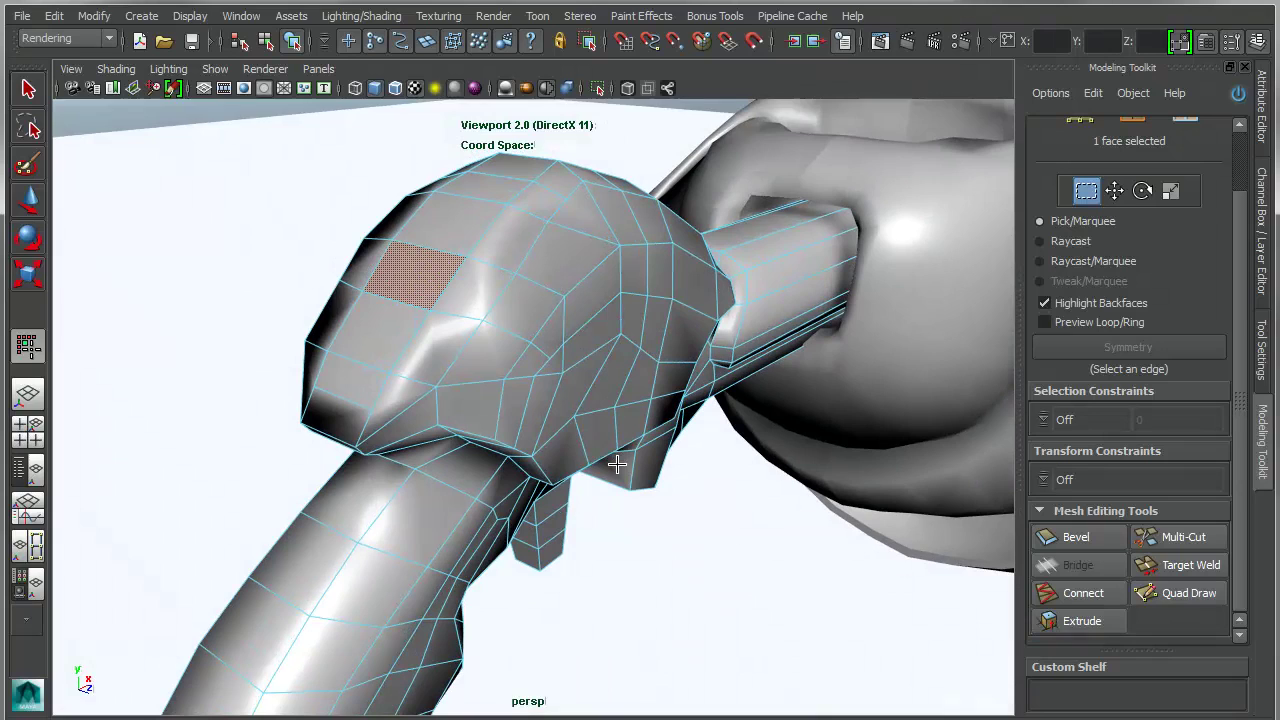
click(1082, 621)
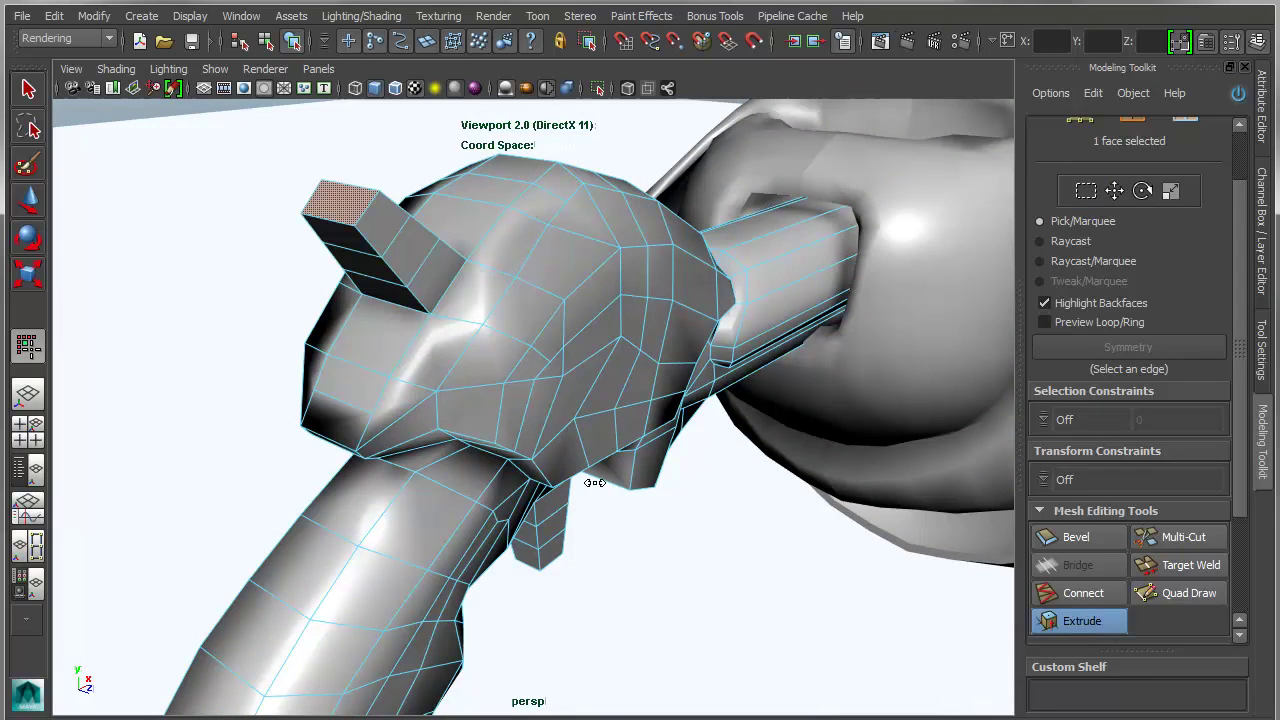
mouse_move(253, 219)
mouse_down()
mouse_move(383, 219)
mouse_move(253, 225)
mouse_up()
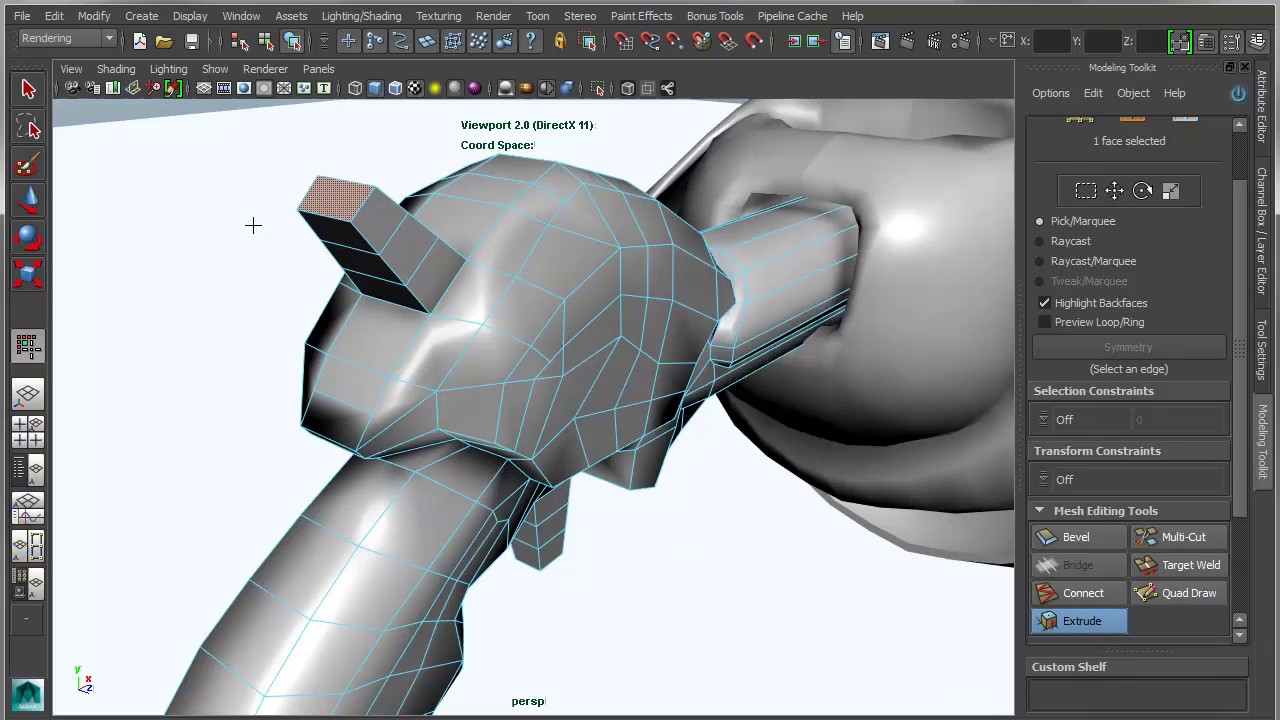
middle_drag(253, 226, 260, 226)
Step: Adjust the extruded block's offset and divisions, and shorten it along Local Z to a single segment
right_drag(270, 242, 318, 238)
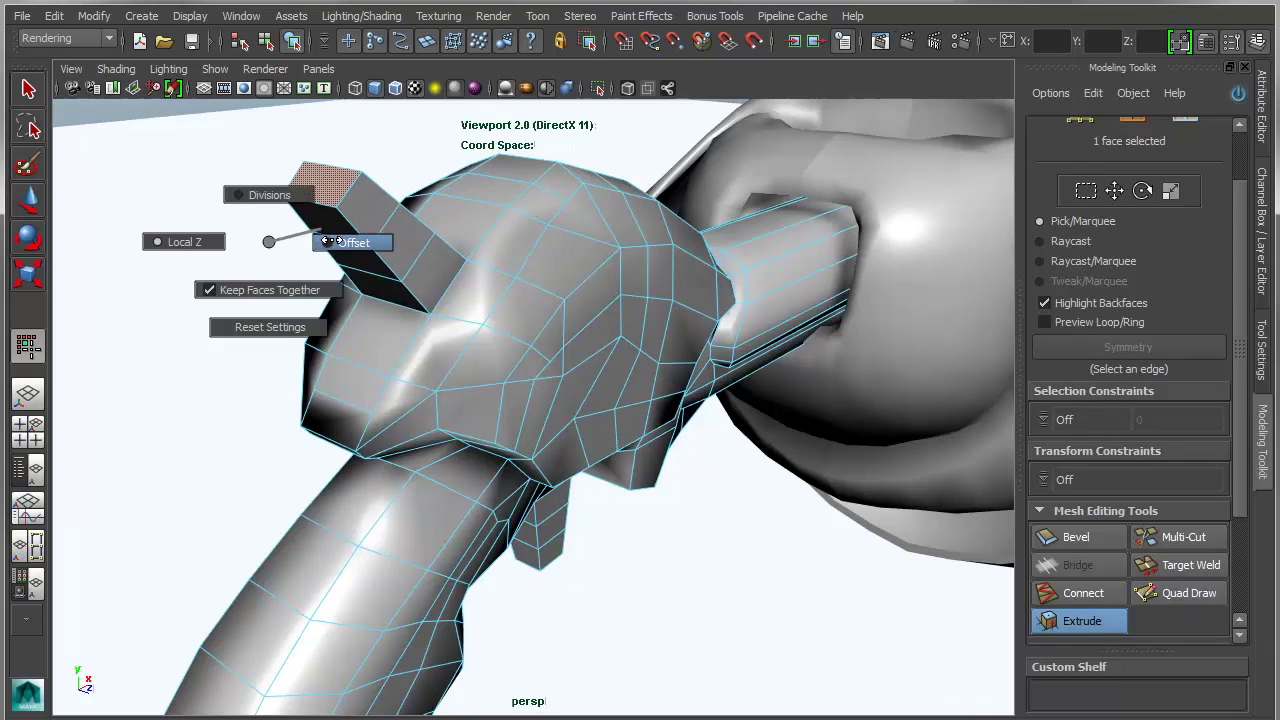
drag(348, 268, 305, 259)
middle_drag(305, 259, 318, 255)
right_drag(318, 255, 312, 210)
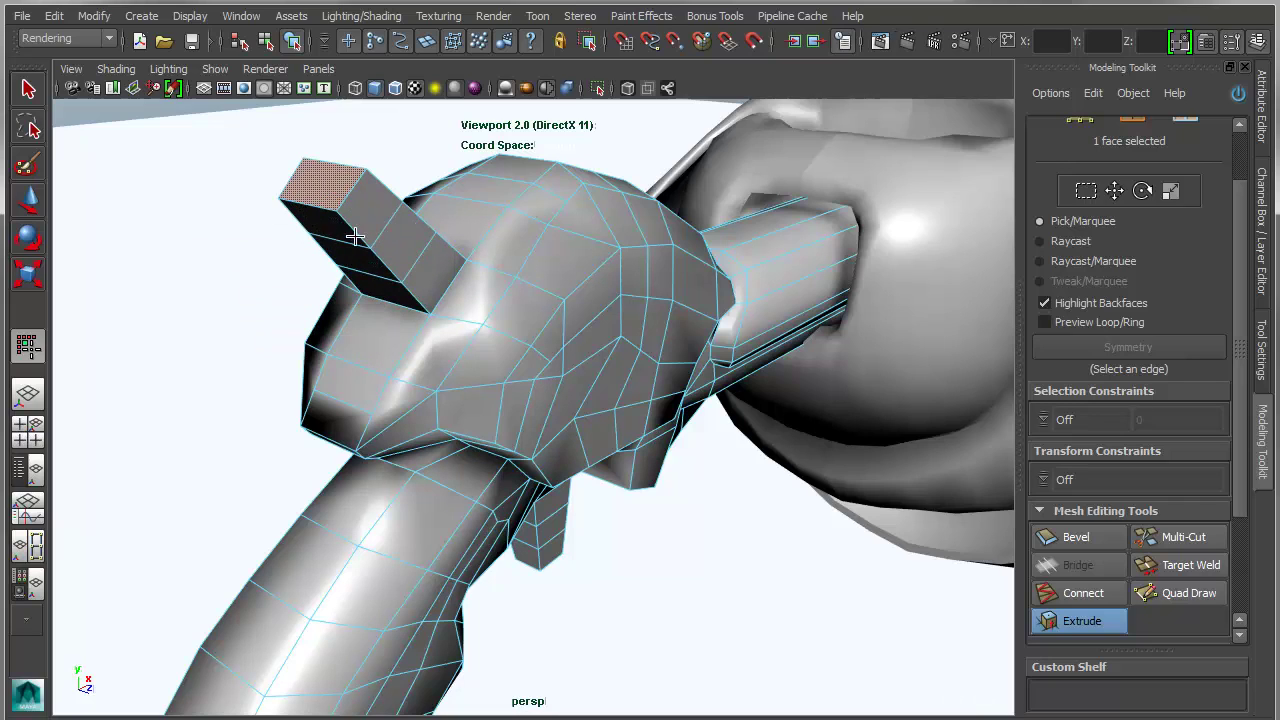
middle_drag(355, 237, 270, 231)
right_drag(295, 232, 208, 233)
mouse_move(208, 233)
middle_down()
mouse_move(251, 237)
mouse_move(190, 234)
middle_up()
Step: Lengthen the rear block by one more extruded segment and taper its tip with an offset
alt+drag(314, 290, 355, 390)
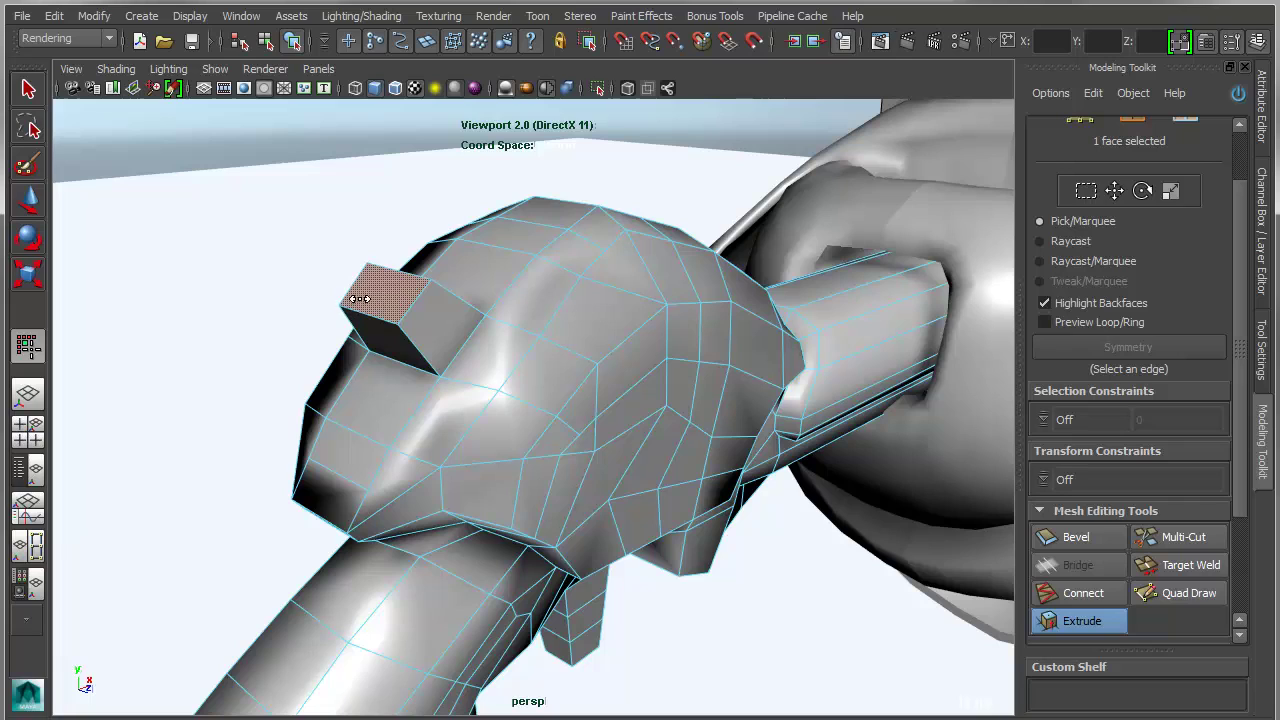
mouse_move(329, 286)
middle_down()
mouse_move(310, 250)
mouse_move(348, 278)
middle_up()
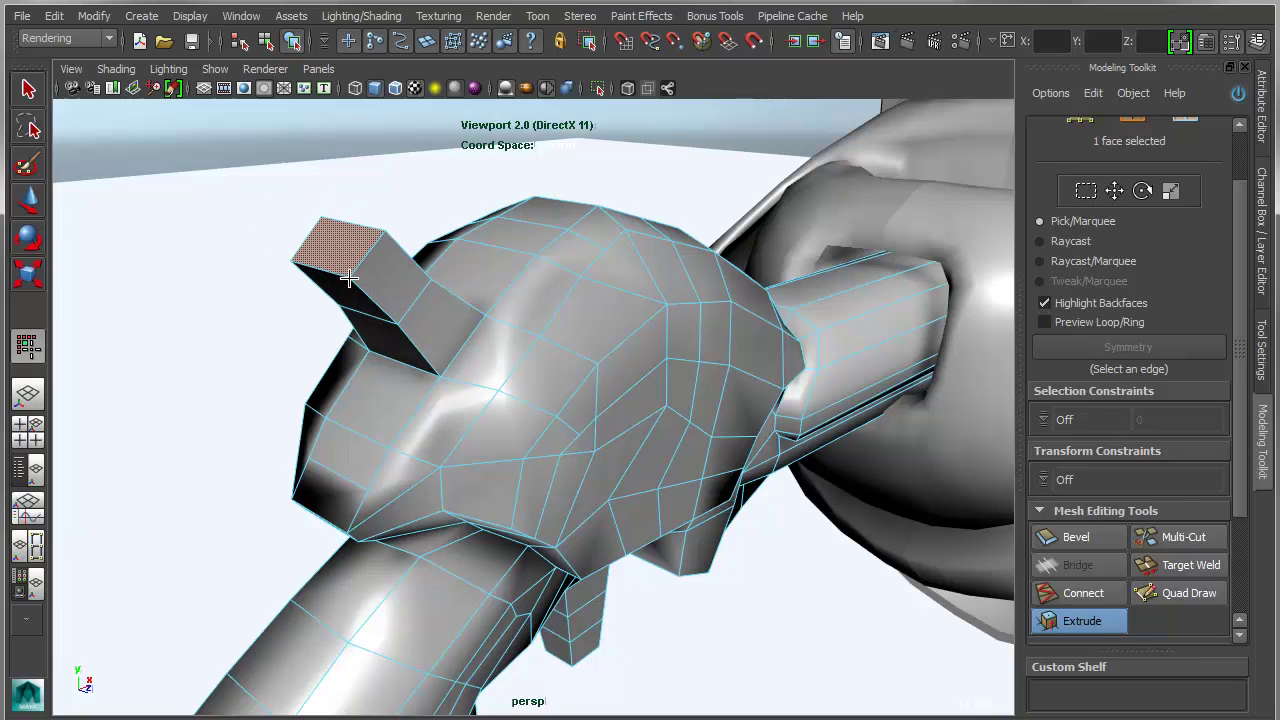
right_drag(348, 278, 440, 281)
middle_drag(440, 281, 484, 268)
alt+drag(485, 268, 328, 400)
alt+middle_drag(328, 400, 356, 377)
mouse_move(356, 377)
alt+mouse_down()
mouse_move(306, 357)
mouse_move(338, 372)
mouse_move(348, 396)
alt+mouse_up()
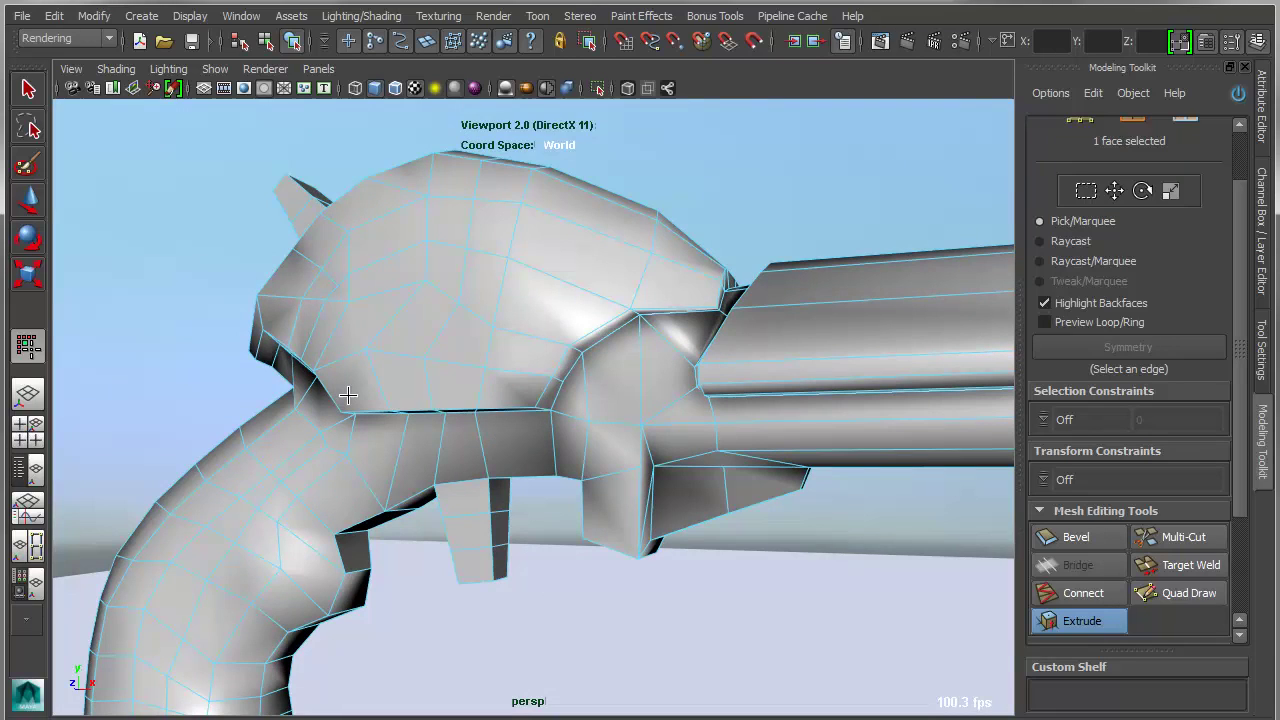
key(q)
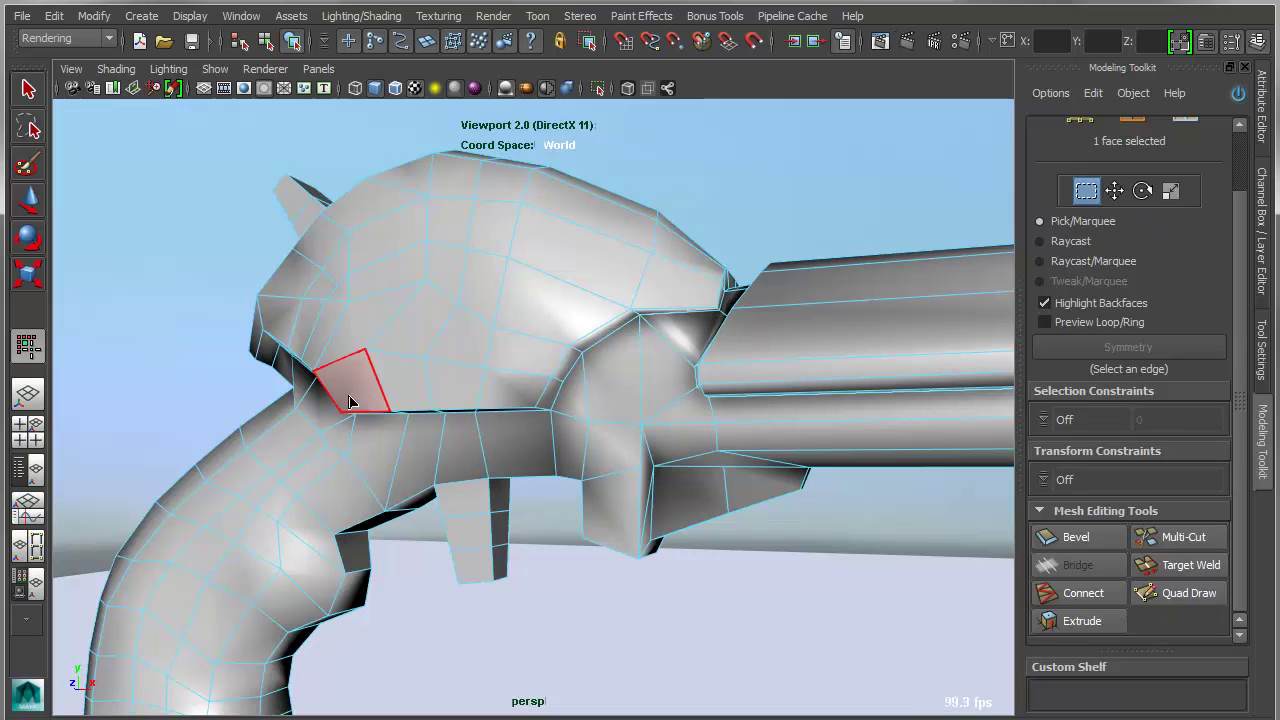
Step: Select the two underside faces behind and in front of the trigger, at the grip and at the forward block
alt+drag(354, 400, 566, 520)
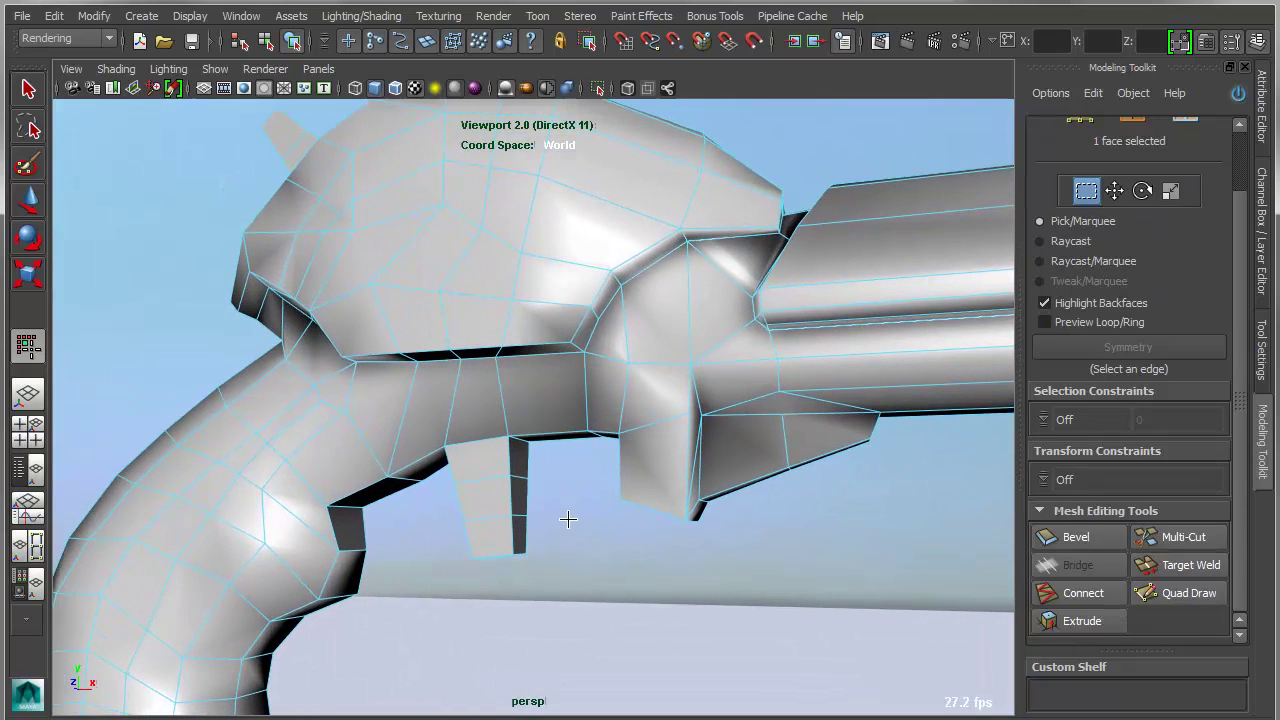
click(571, 527)
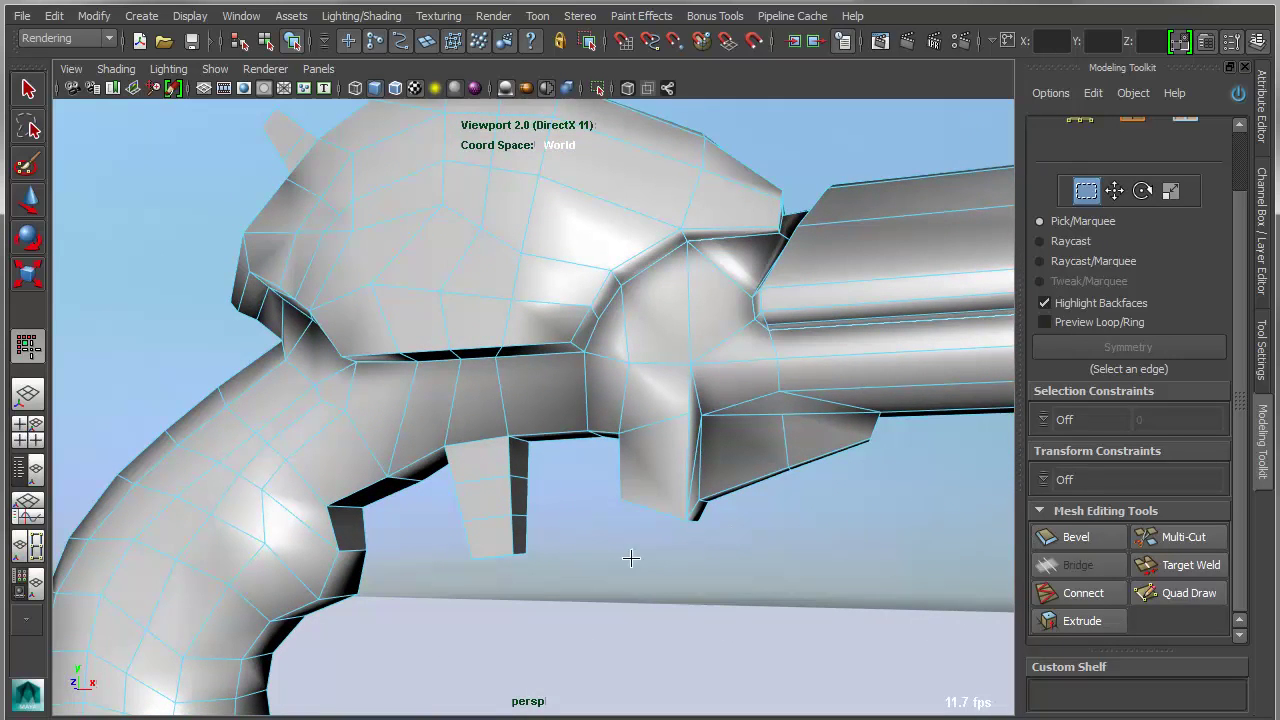
alt+drag(551, 562, 552, 546)
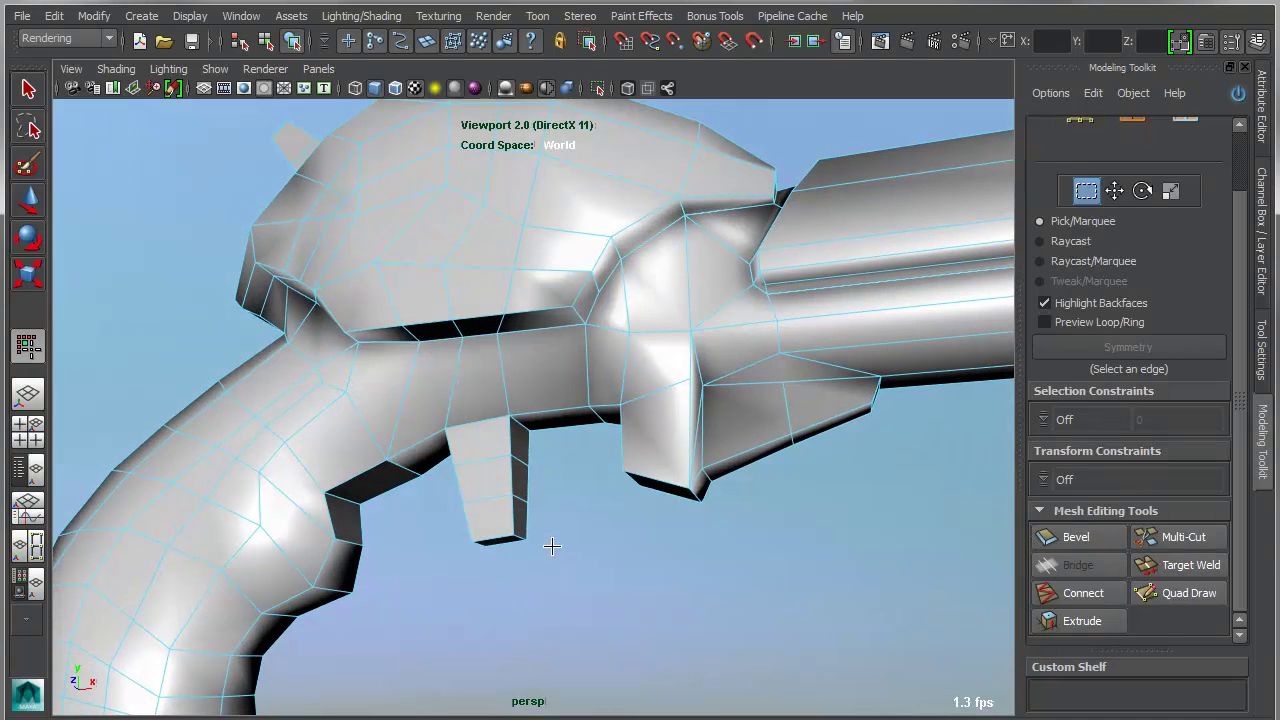
key(F8)
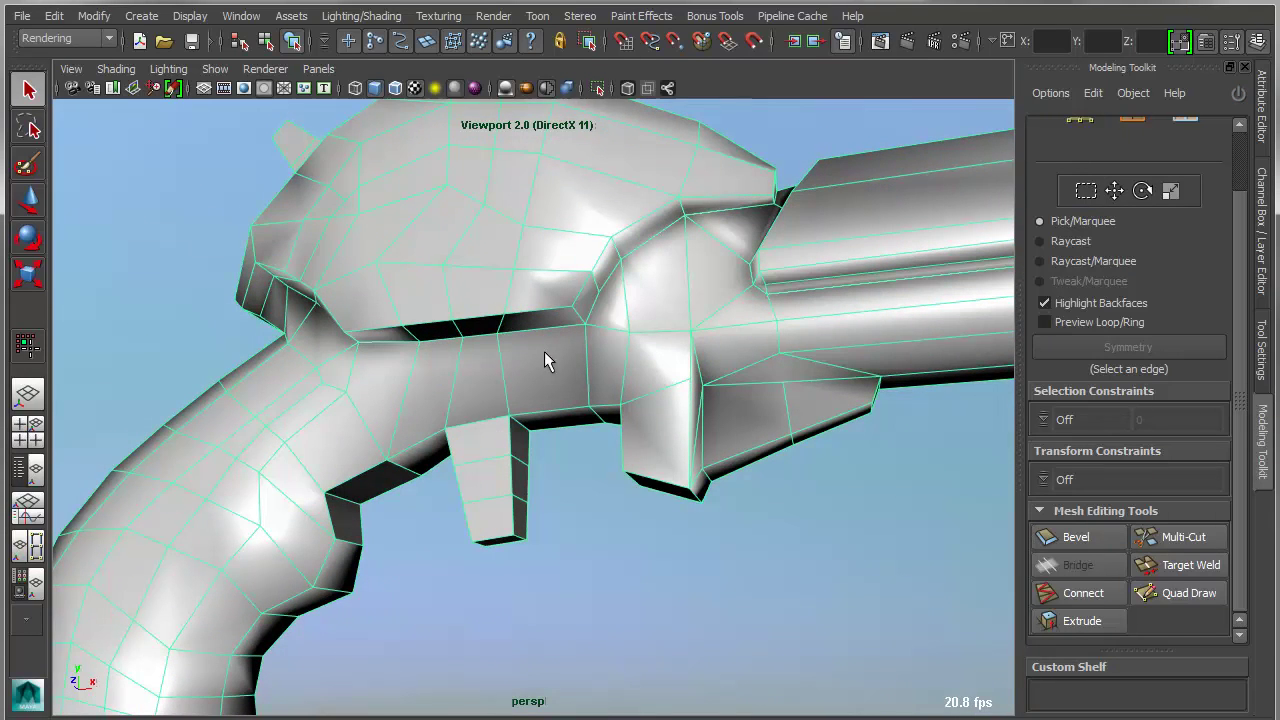
key(F11)
click(357, 487)
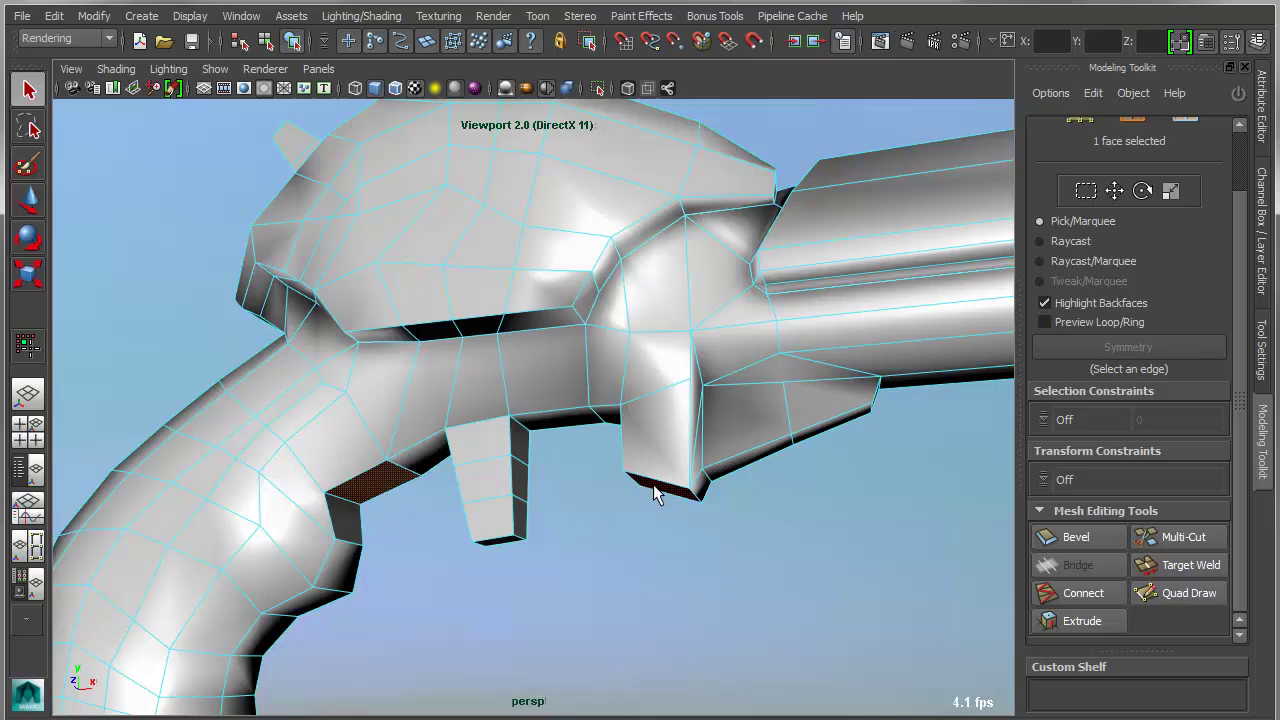
shift+click(656, 488)
alt+drag(591, 553, 654, 466)
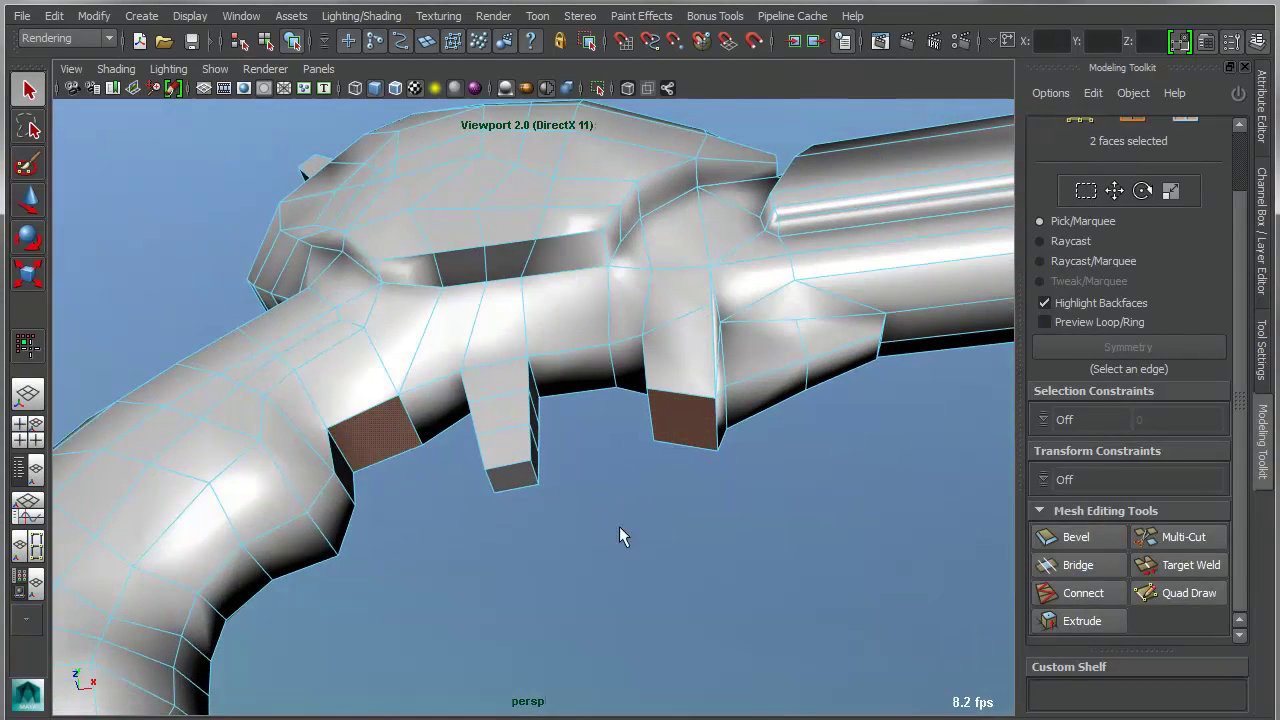
alt+drag(620, 534, 562, 585)
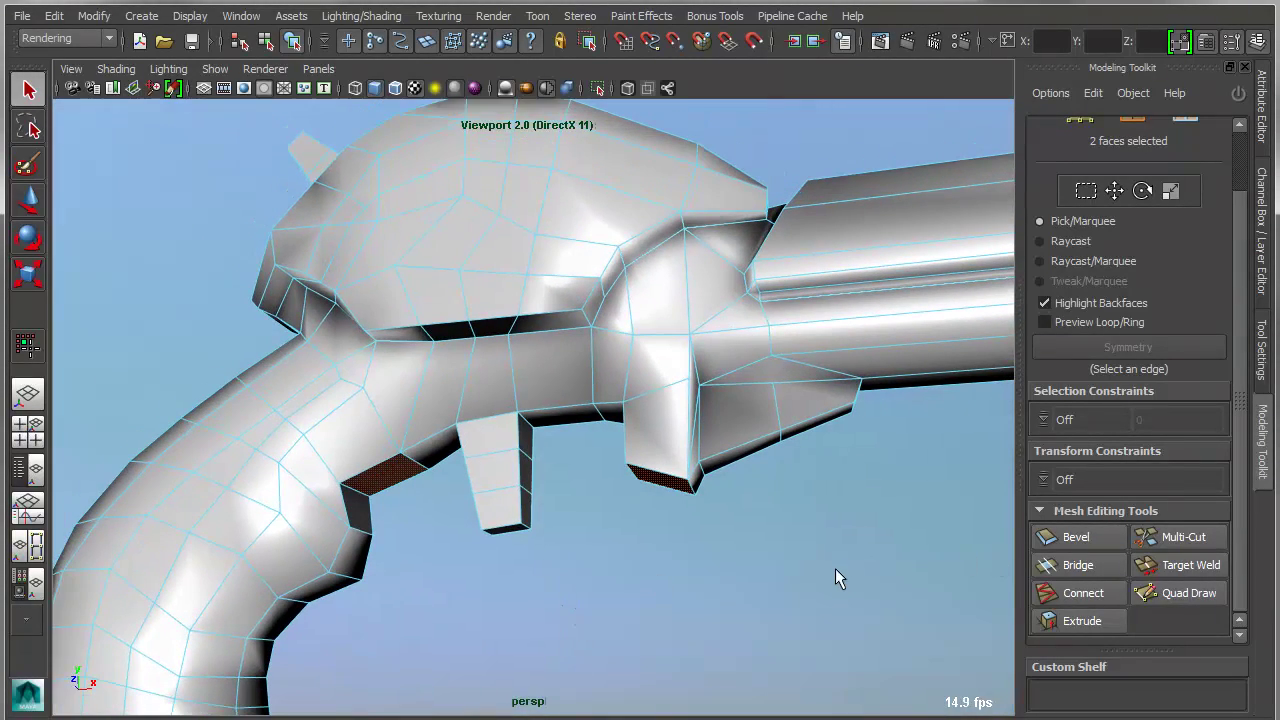
Step: Try bridging the two selected faces with Bridge Faces and set the bridge's divisions to 3
shift+right_click(594, 462)
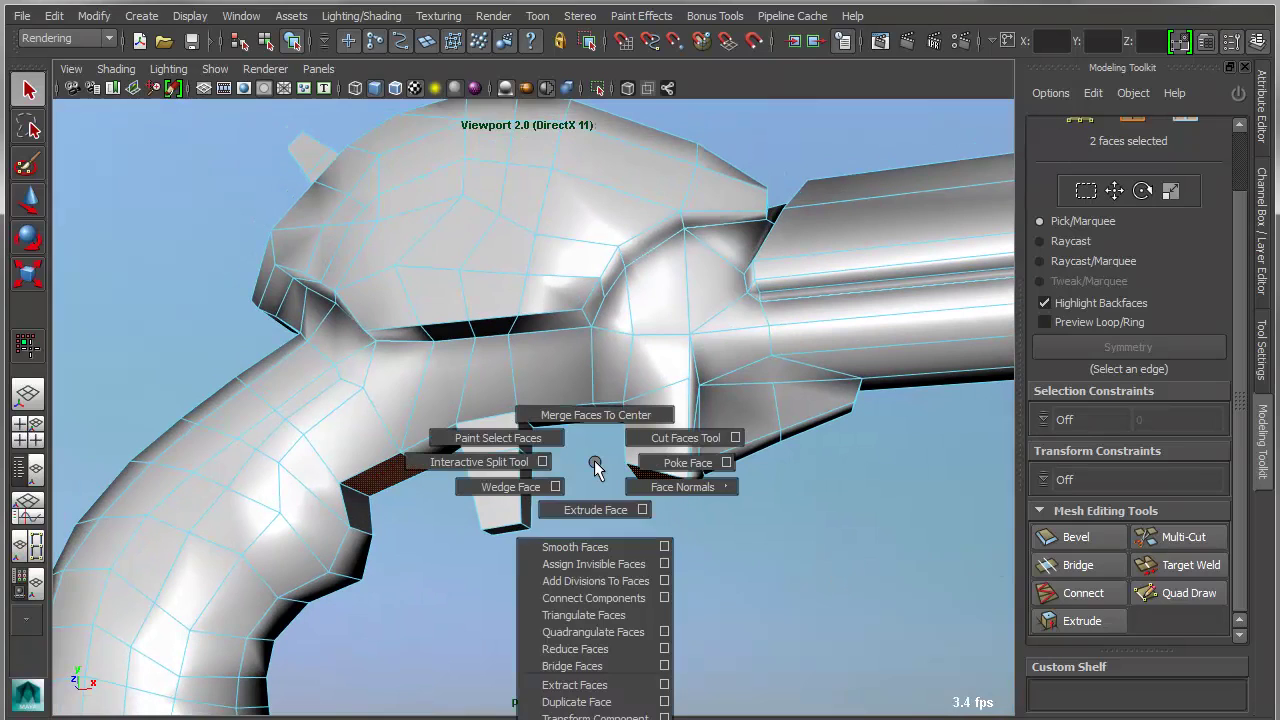
click(598, 665)
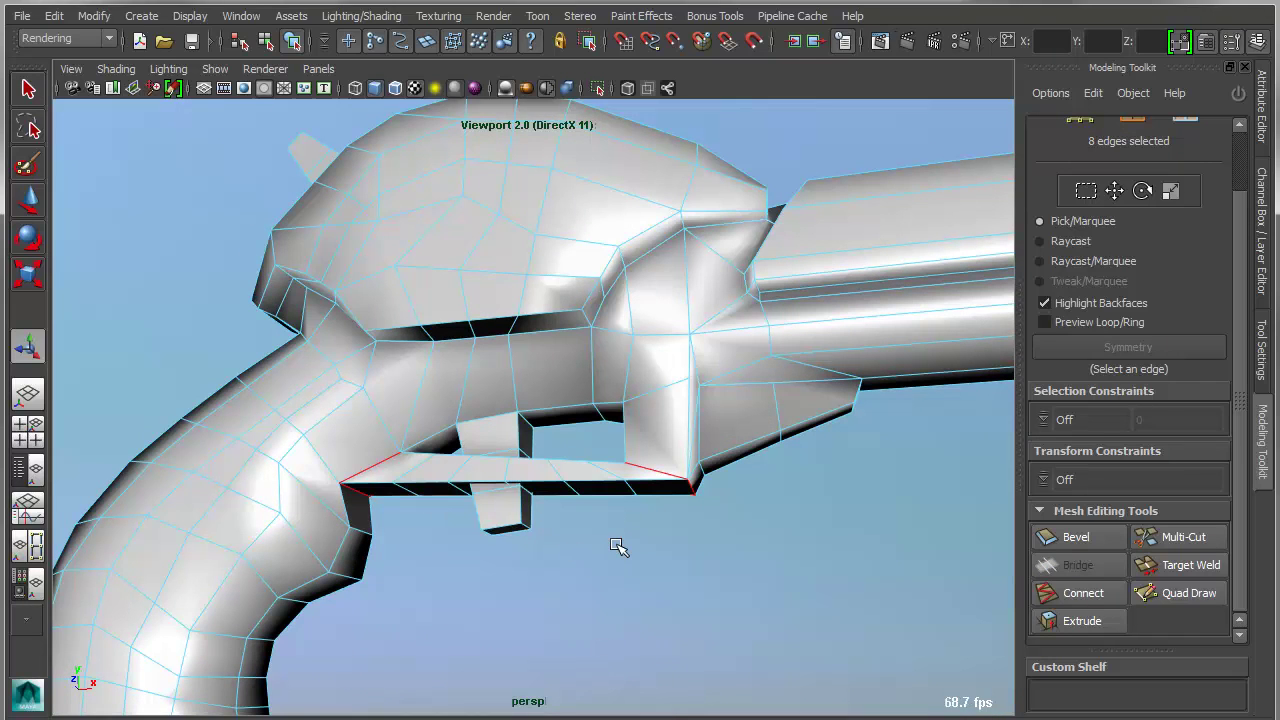
click(1264, 222)
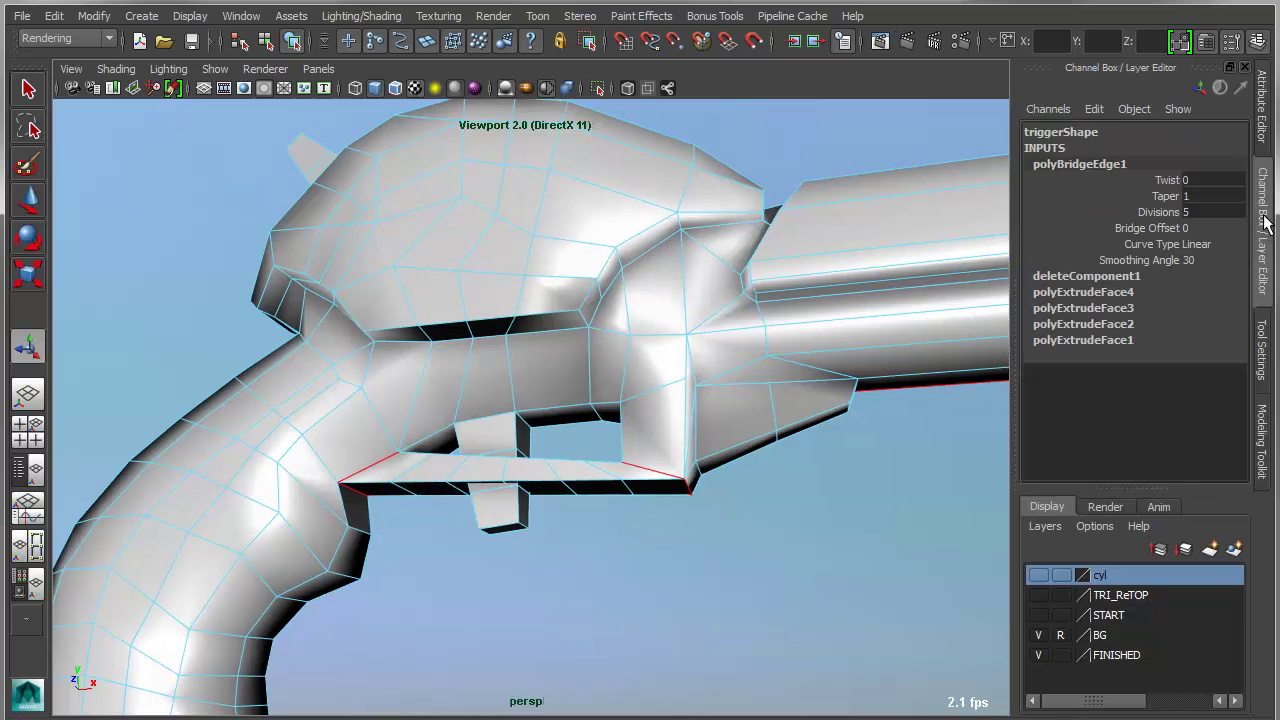
double_click(1196, 208)
text(3)
key(Return)
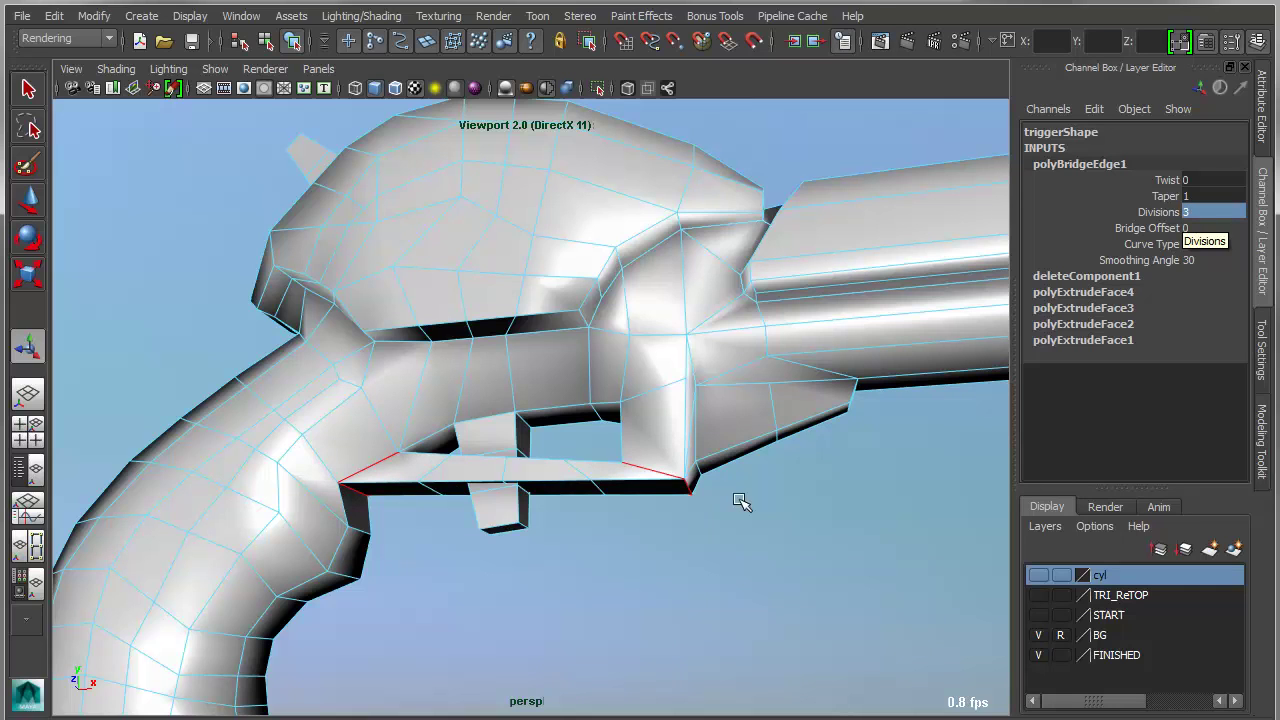
Step: Undo the division change and the bridge between the two faces
middle_drag(737, 503, 753, 527)
key(ctrl+z)
key(ctrl+z)
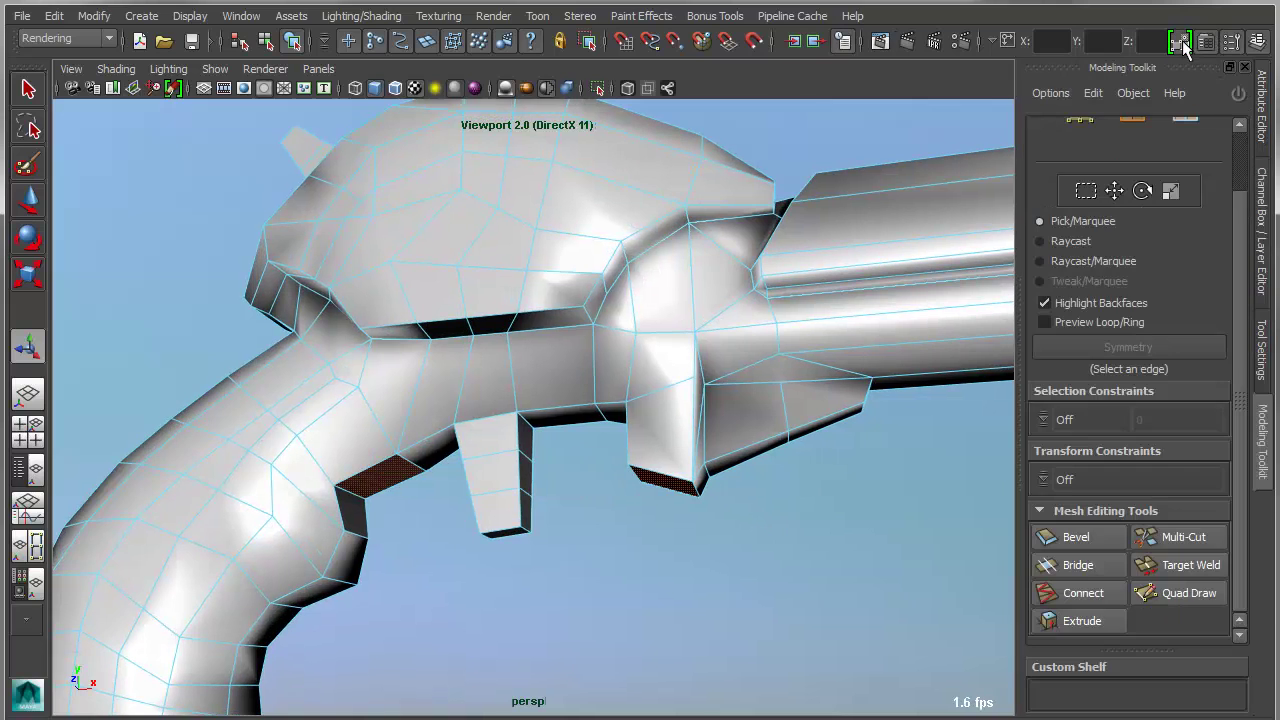
Step: Bridge the two selected faces with the Modeling Toolkit and change the curve type to bow the bridge below the trigger
click(1262, 440)
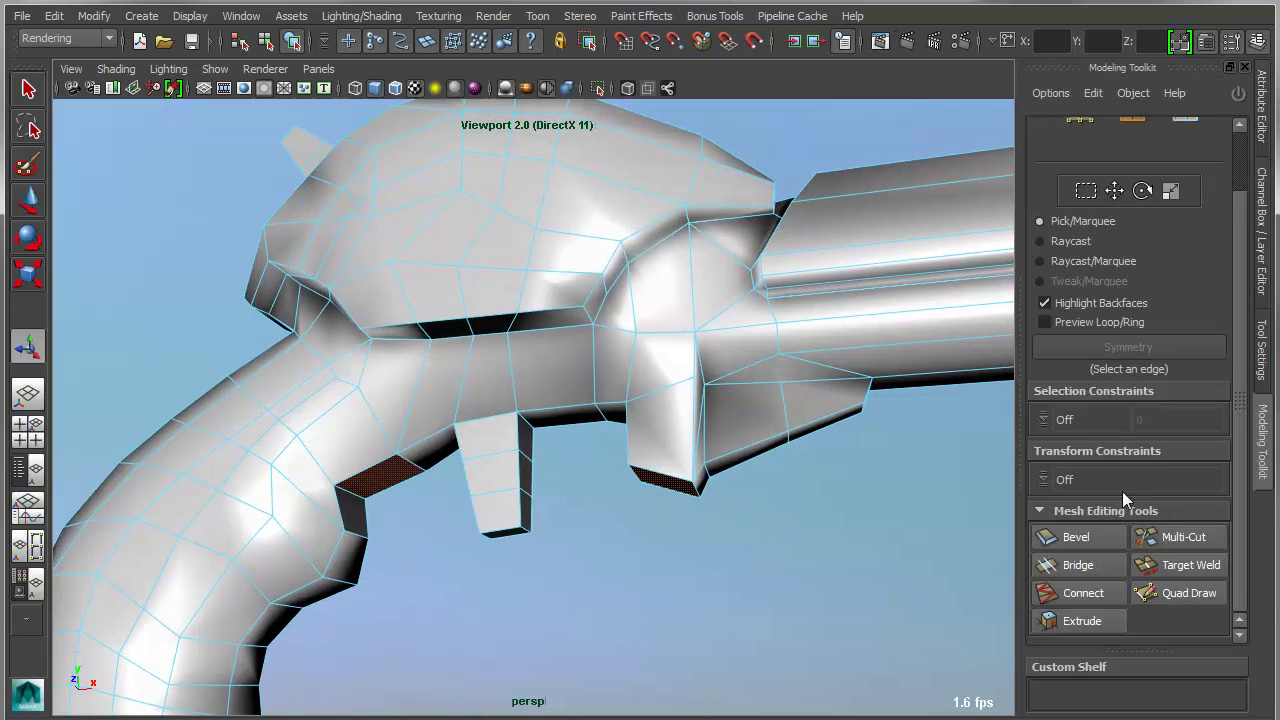
click(1079, 565)
drag(471, 571, 607, 505)
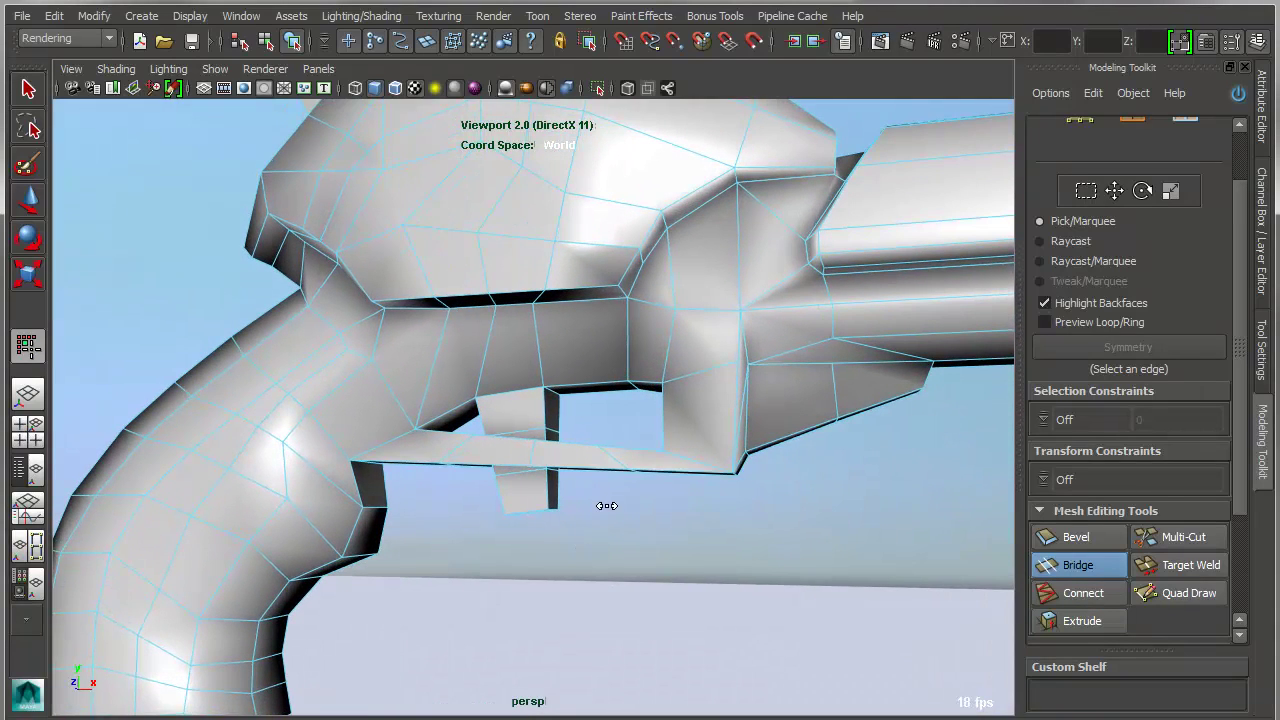
right_click(607, 500)
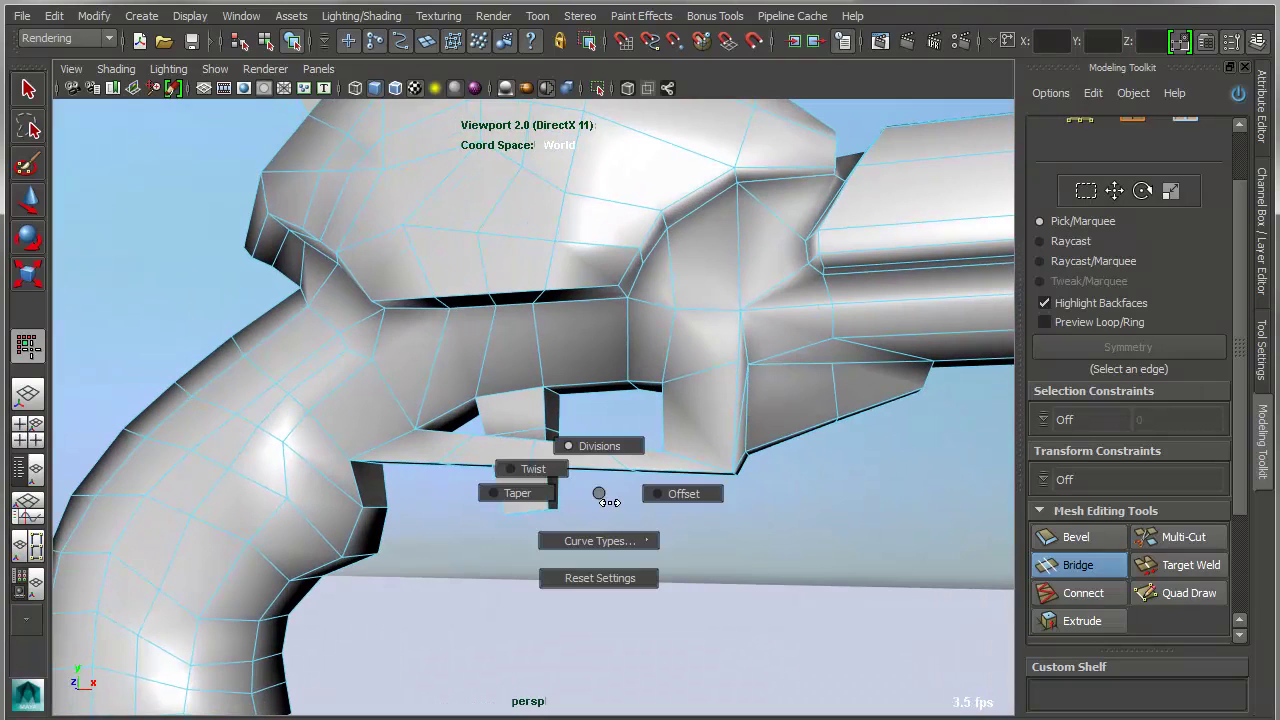
right_drag(608, 500, 505, 541)
drag(580, 506, 571, 480)
Step: Narrow the trigger guard bridge toward its middle and increase its divisions for a rounder curve
right_drag(588, 478, 547, 457)
mouse_move(547, 457)
mouse_down()
mouse_move(694, 451)
mouse_move(543, 463)
mouse_up()
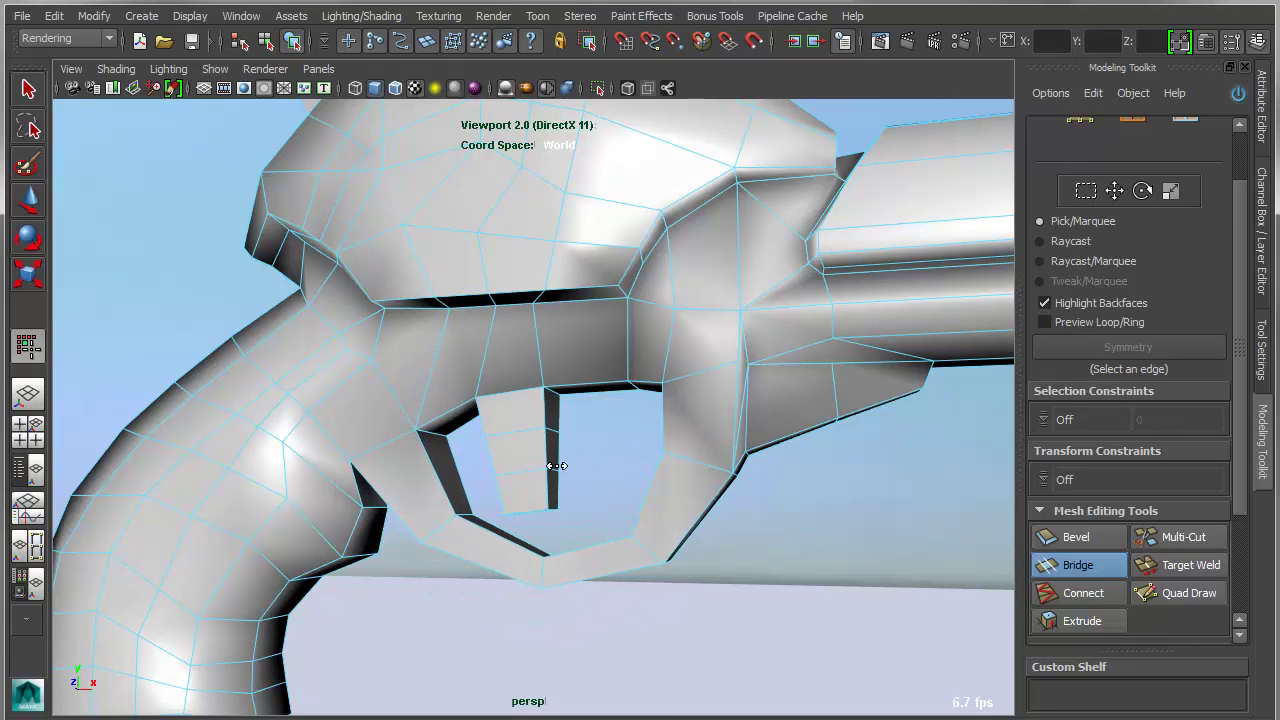
right_drag(587, 474, 599, 436)
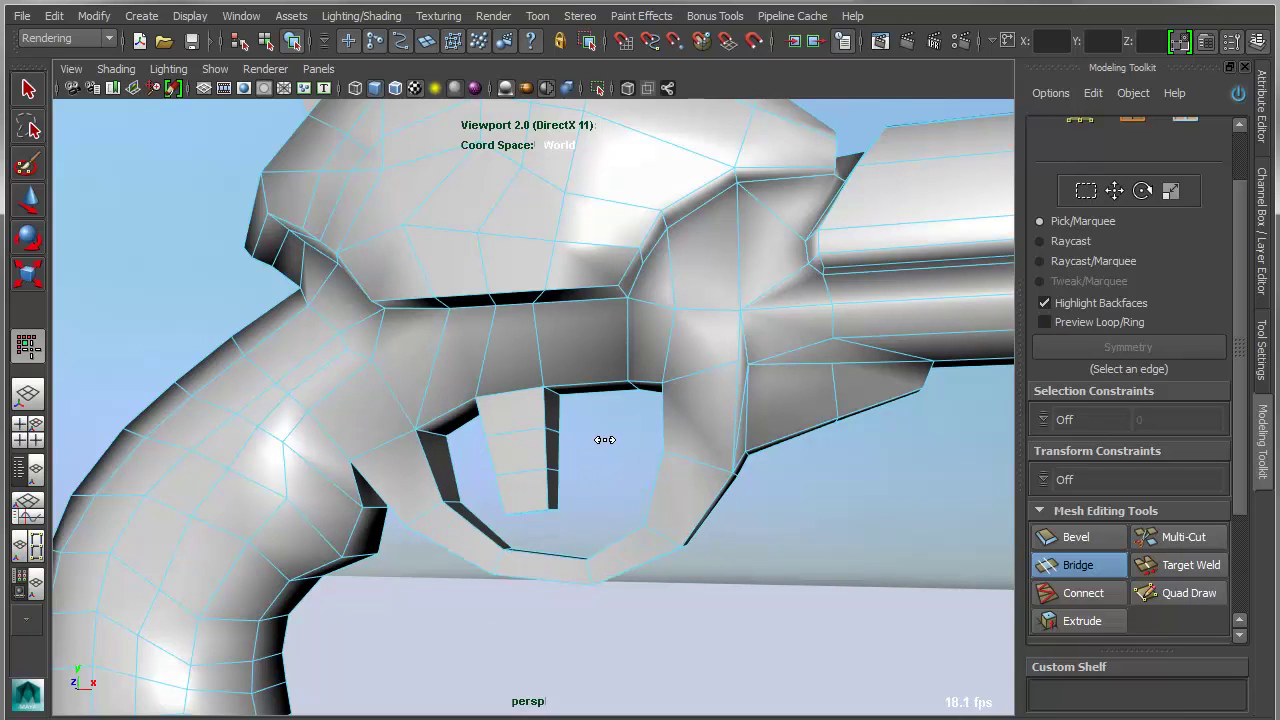
Step: Isolate the tapered cylindrical body ahead of the gun grip in the viewport and frame it
alt+drag(763, 513, 710, 499)
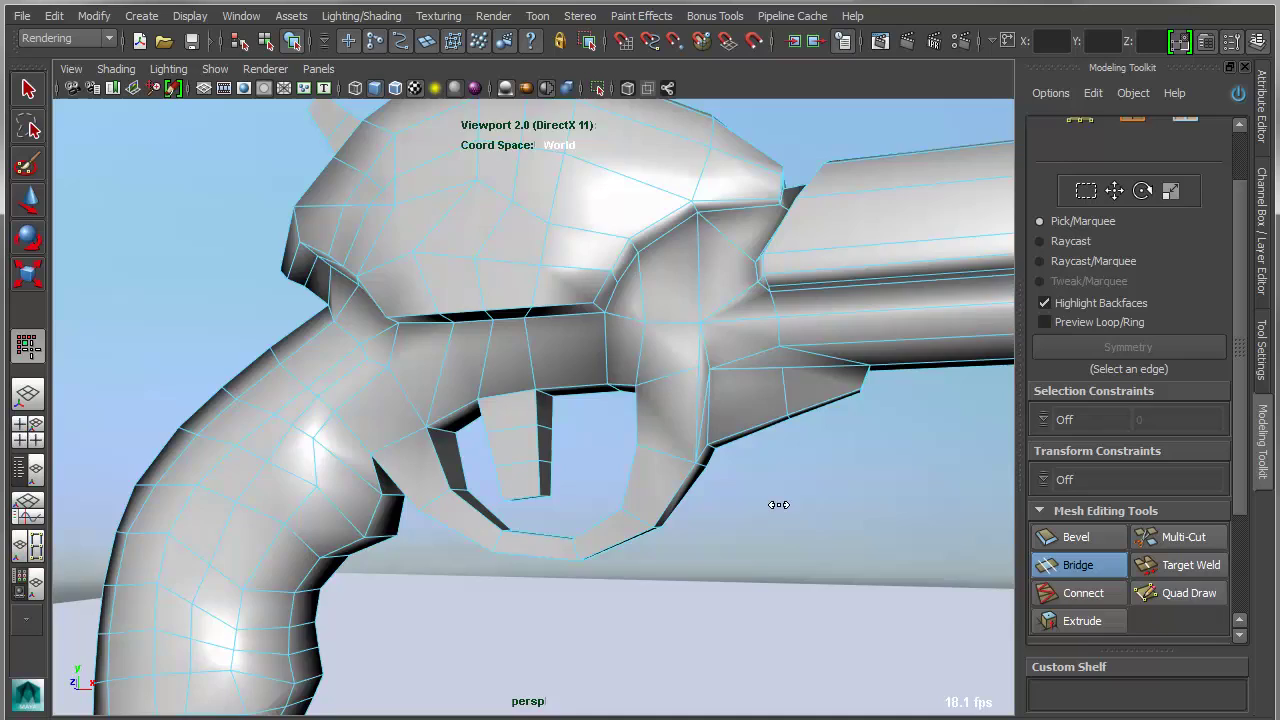
alt+right_drag(777, 506, 615, 507)
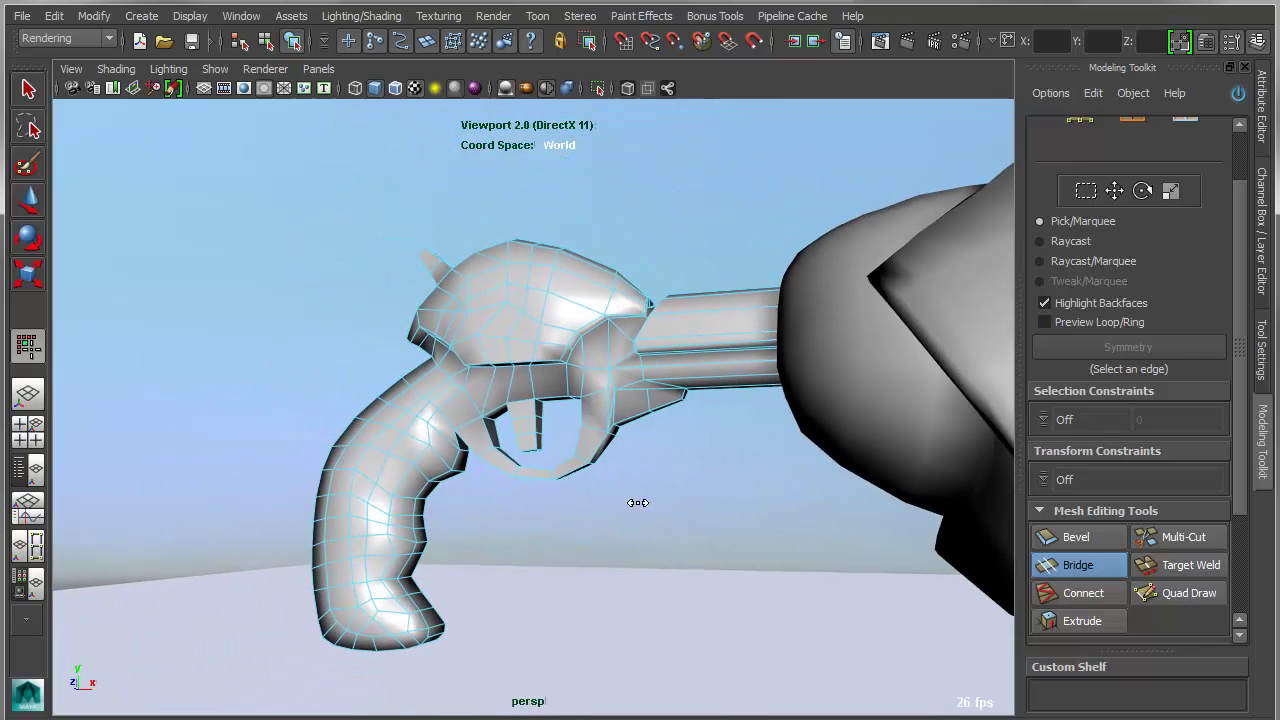
alt+middle_drag(638, 503, 519, 487)
alt+right_drag(717, 525, 550, 522)
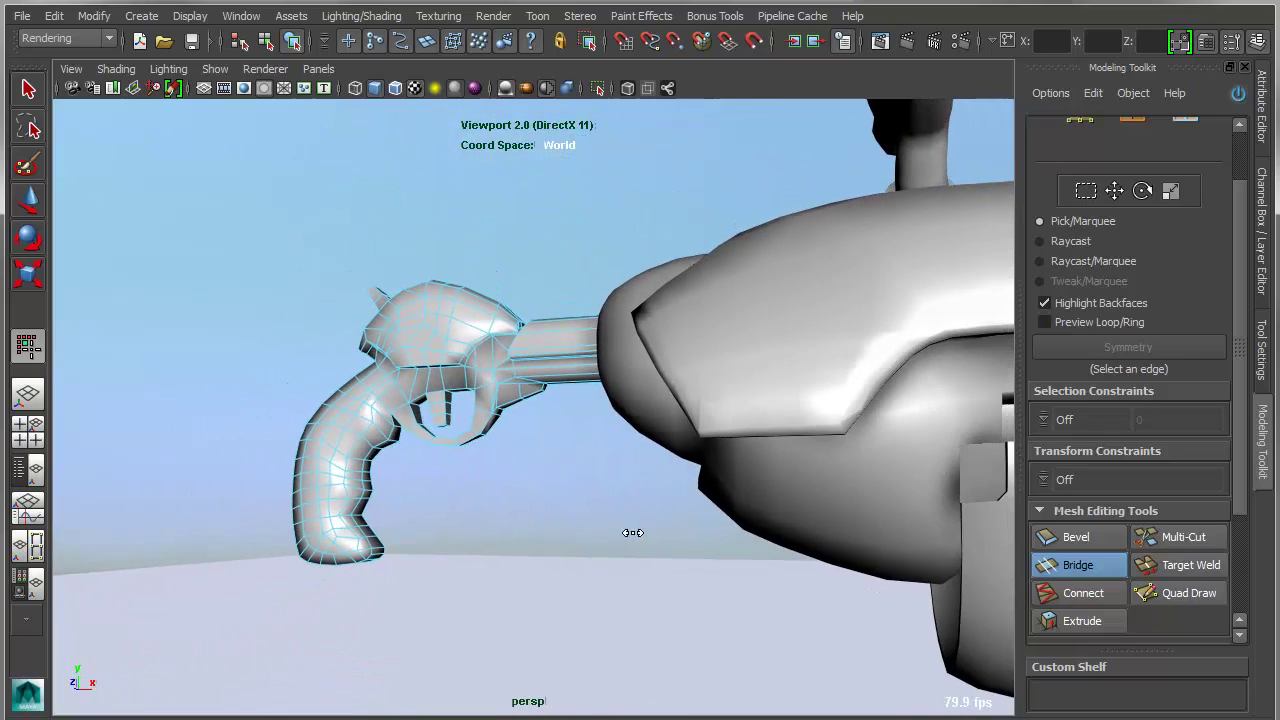
alt+drag(632, 533, 709, 517)
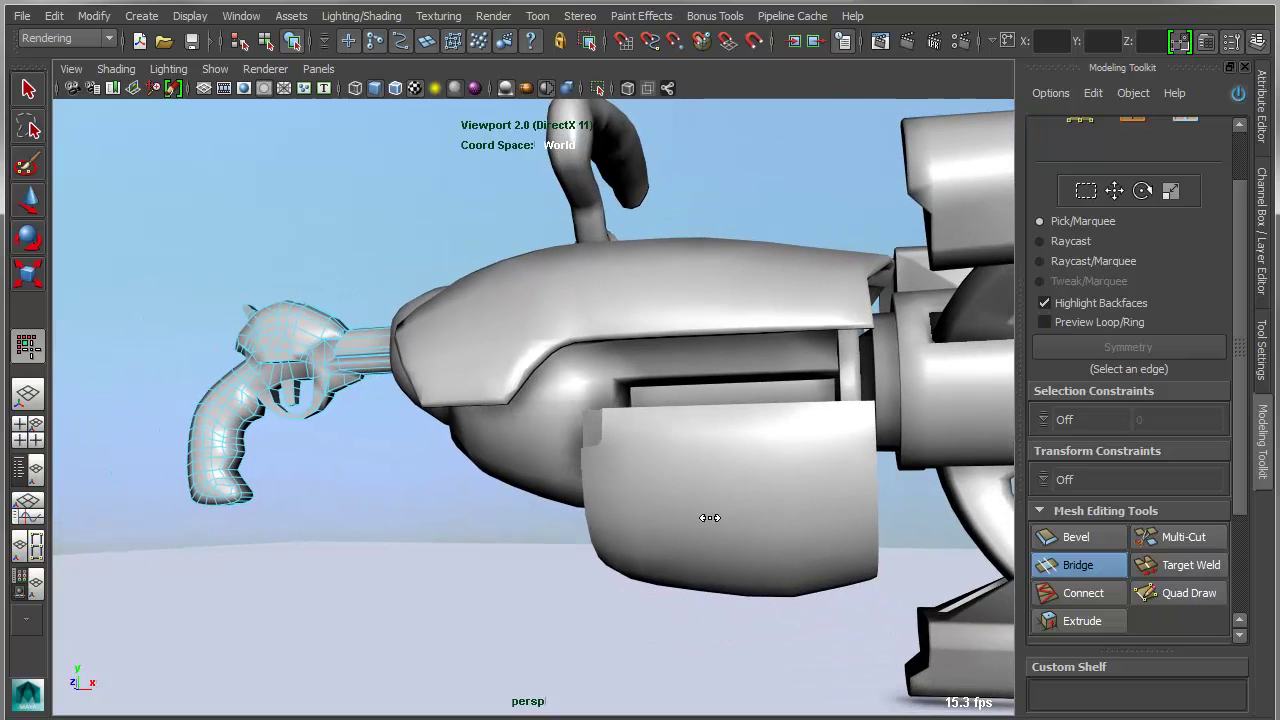
alt+middle_drag(840, 534, 621, 481)
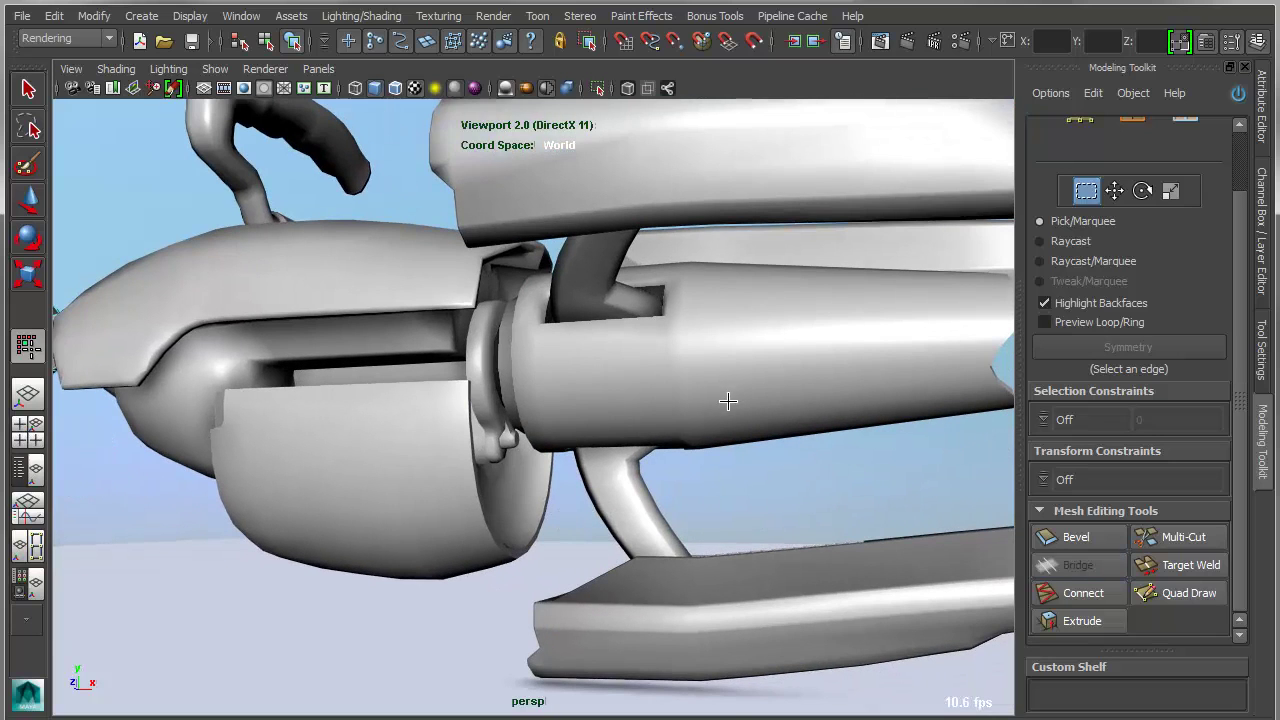
click(727, 401)
click(216, 69)
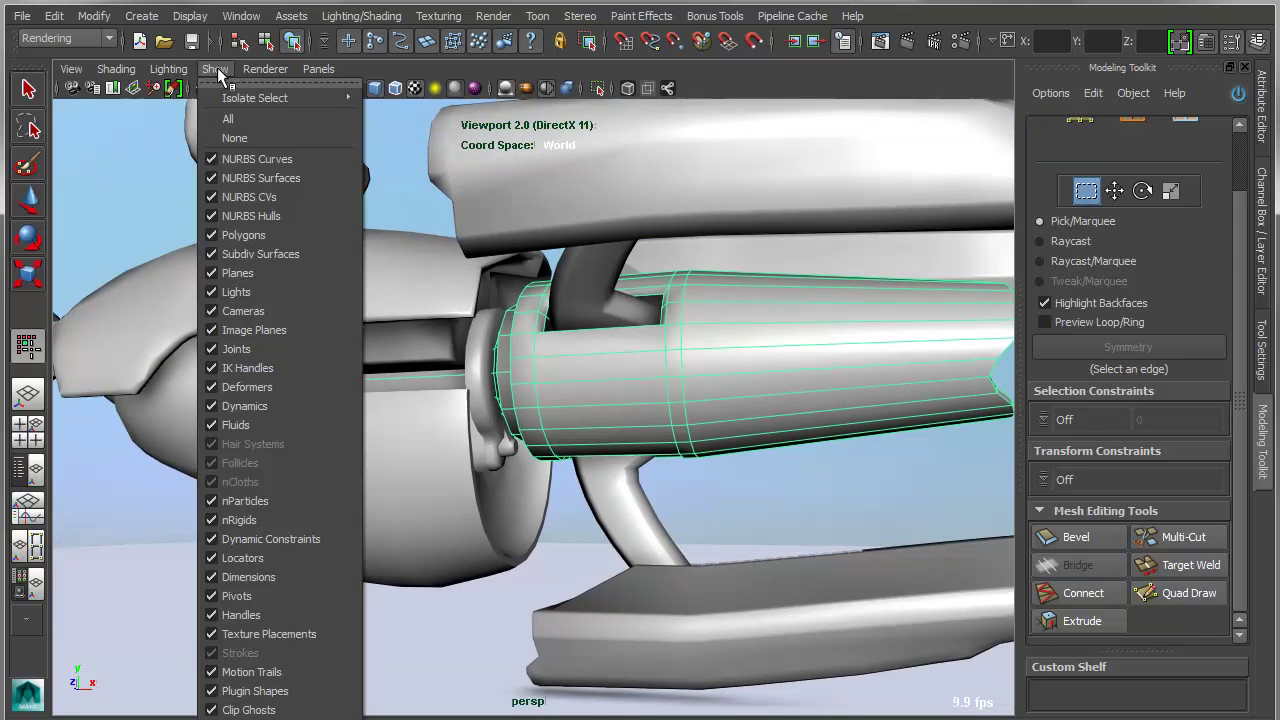
mouse_move(280, 98)
click(420, 106)
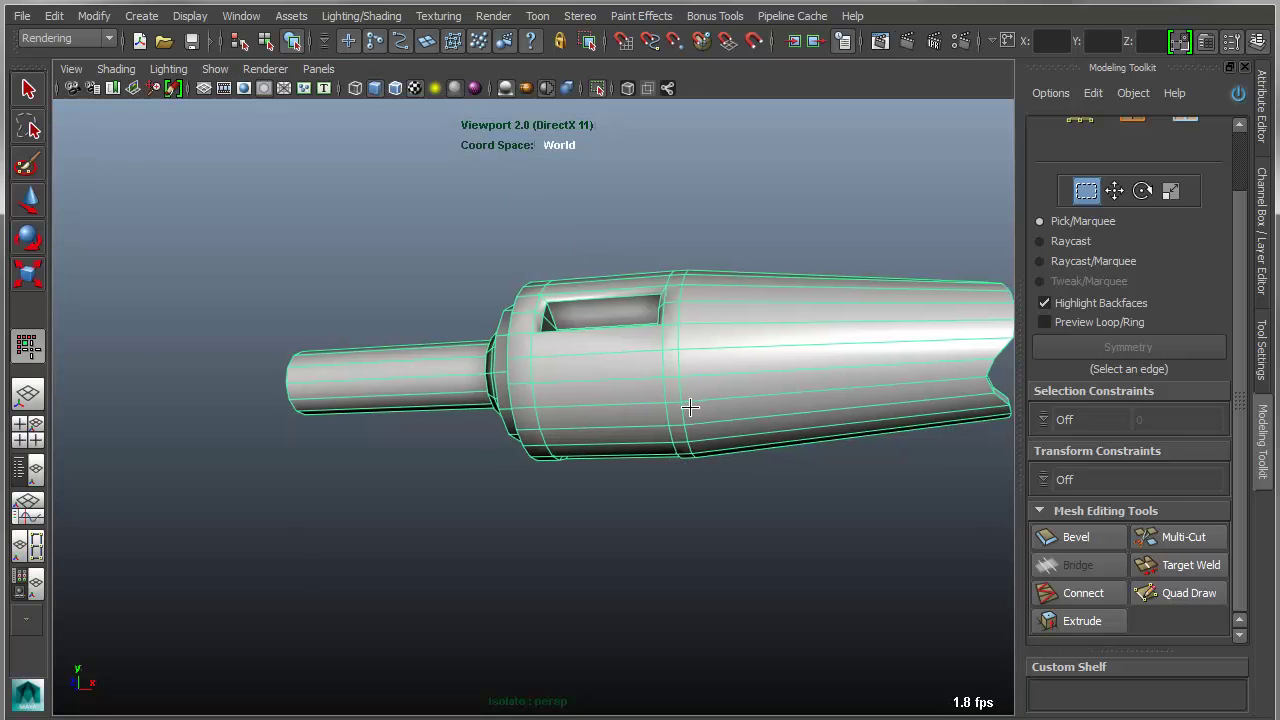
key(f)
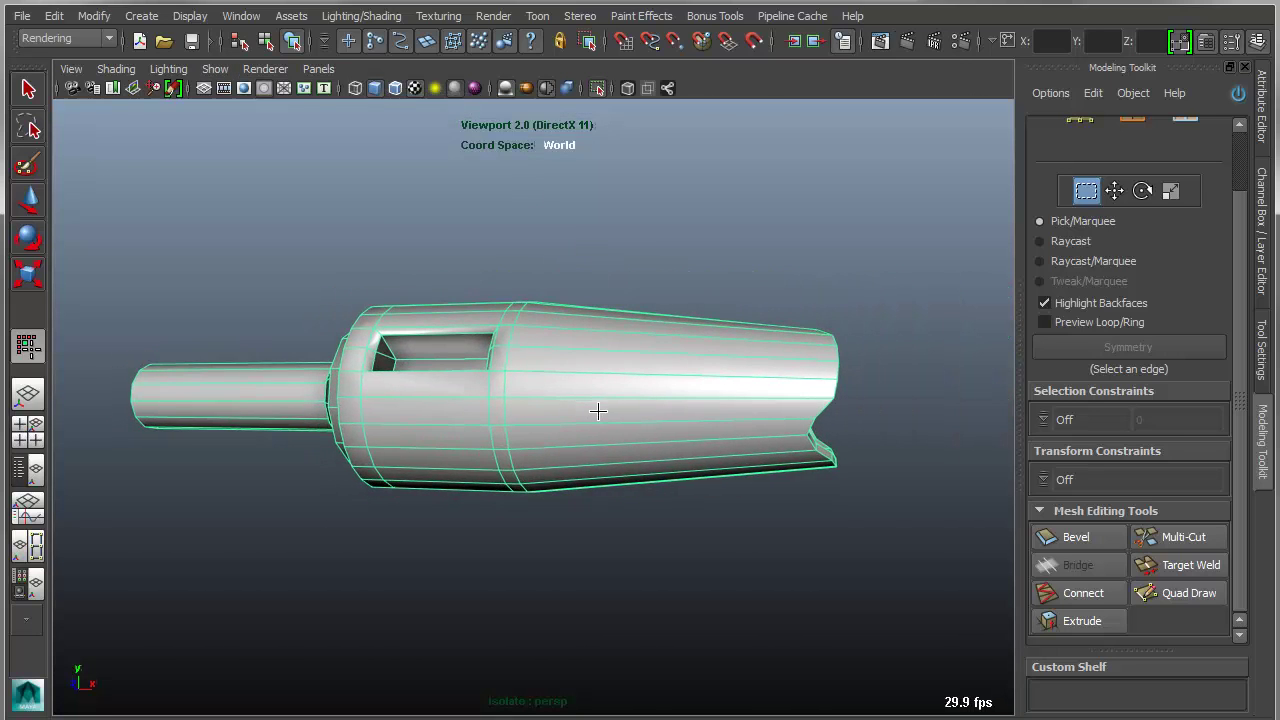
Step: Bevel the outer edge loop around the body's notched open end and widen the bevel
key(q)
click(850, 446)
alt+drag(850, 446, 779, 479)
alt+right_drag(779, 479, 862, 466)
alt+drag(892, 472, 862, 490)
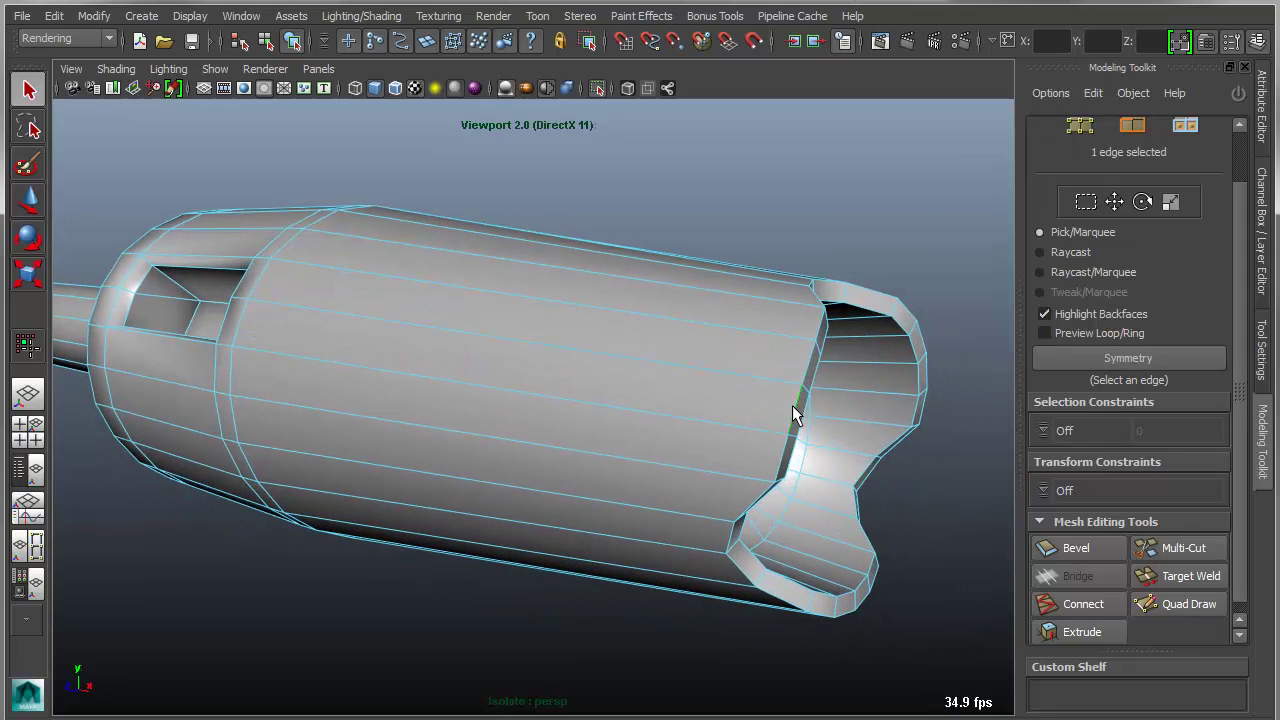
double_click(792, 405)
alt+drag(792, 405, 902, 537)
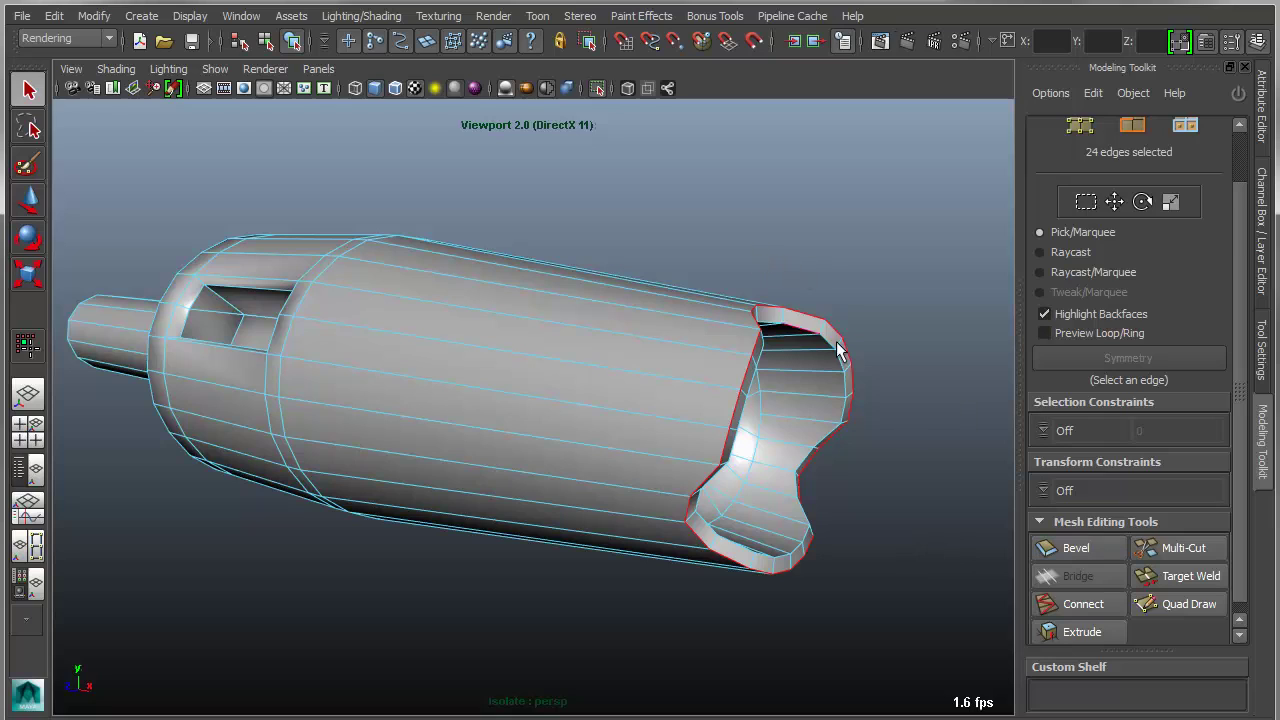
drag(860, 248, 862, 250)
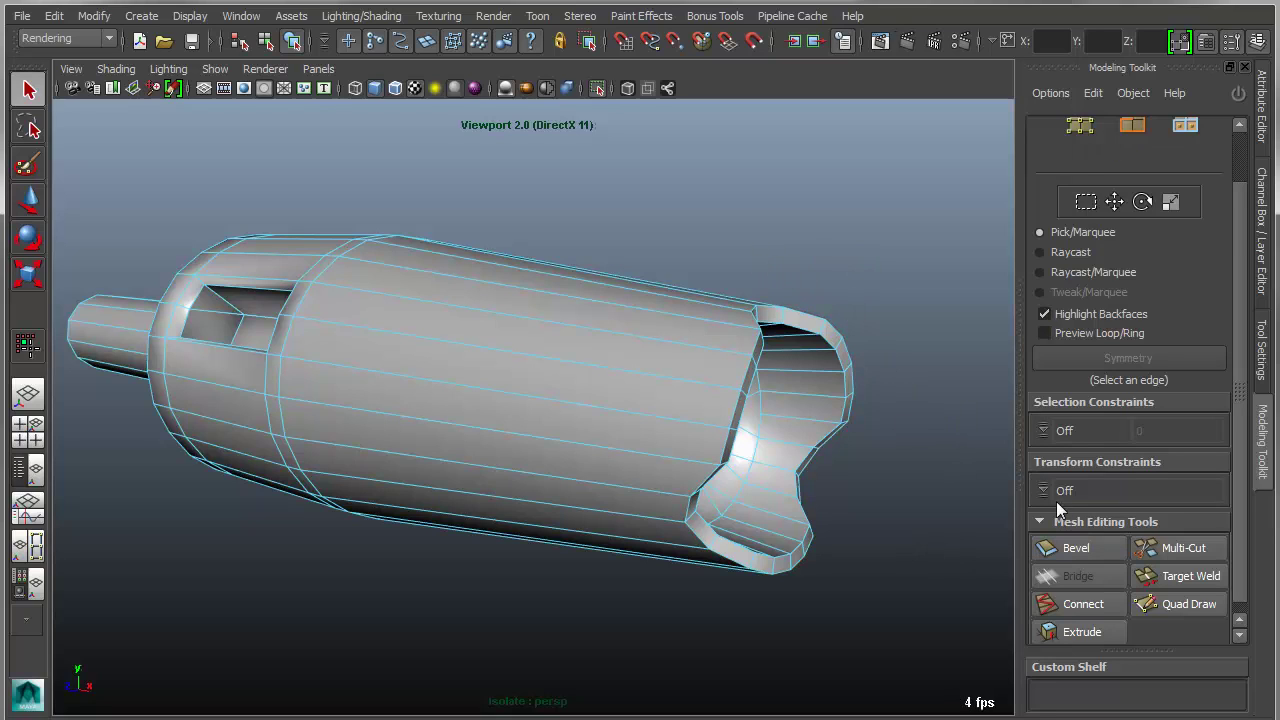
key(ctrl+z)
click(1054, 549)
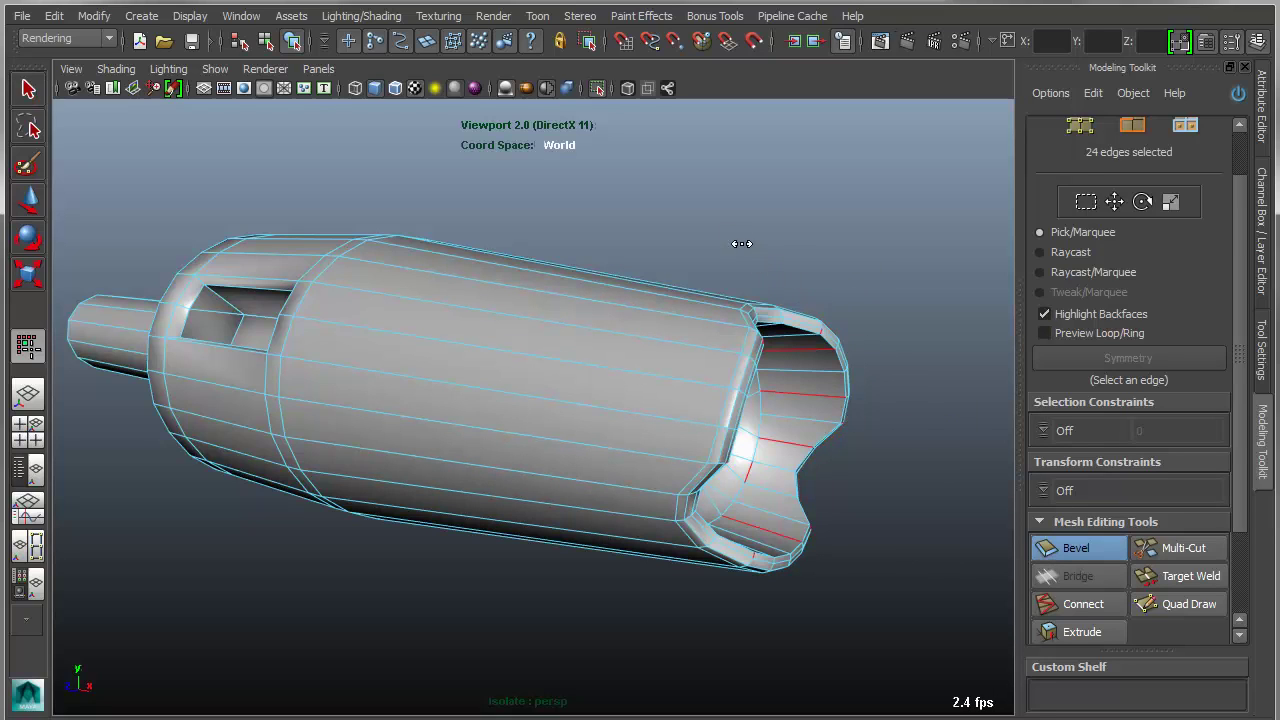
drag(740, 243, 785, 192)
right_drag(785, 192, 785, 192)
drag(782, 215, 666, 214)
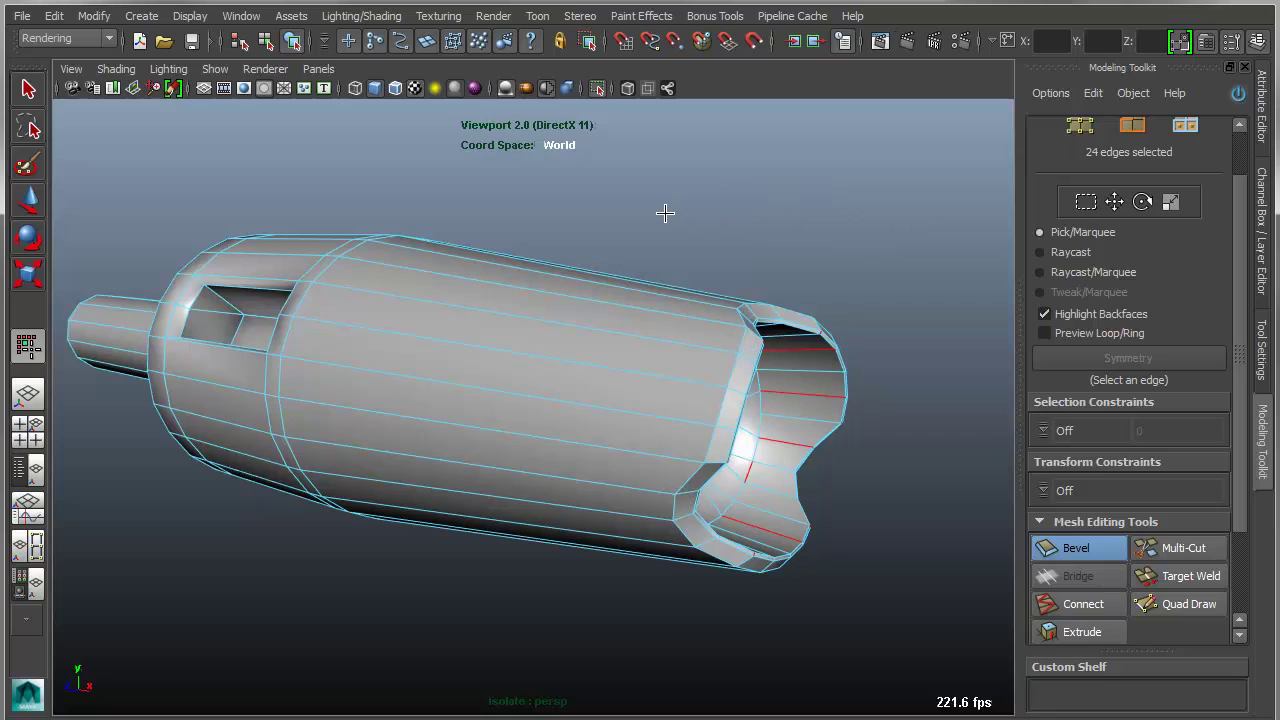
Step: Bevel the edge loop on the body's rear shoulder beside the collar, using 2 segments for a rounded edge
alt+drag(757, 502, 886, 523)
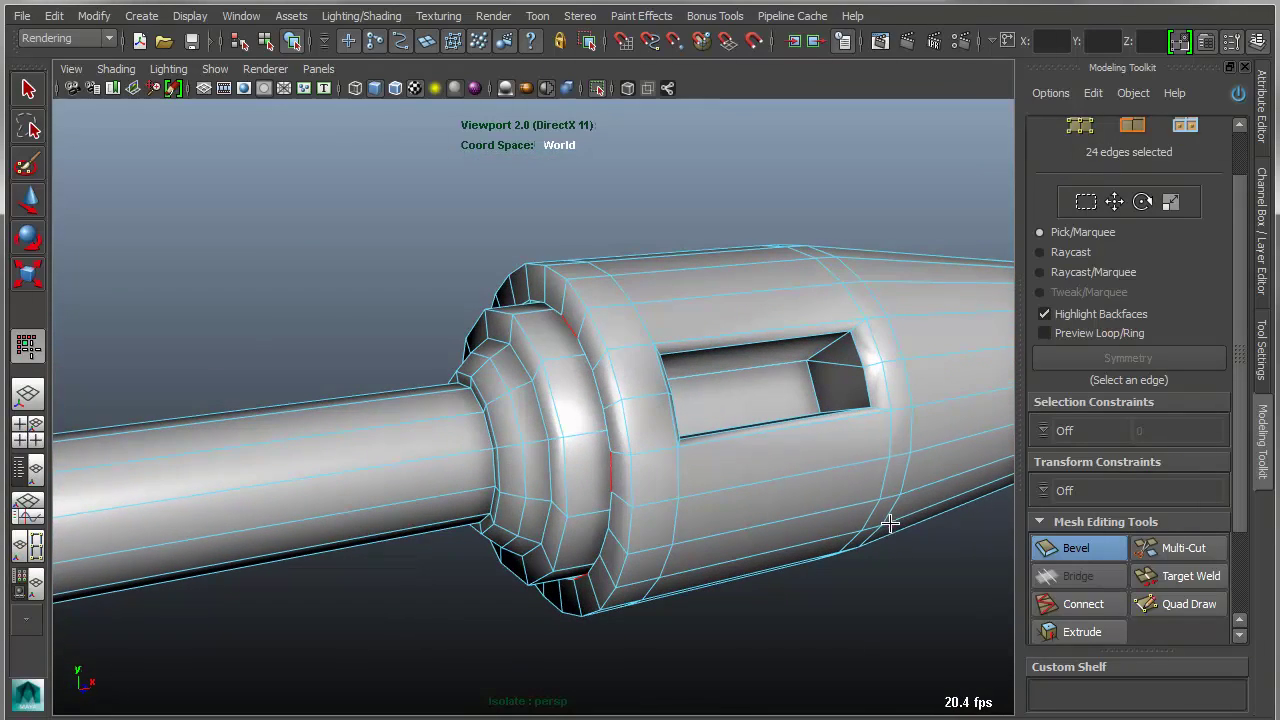
key(q)
double_click(596, 326)
alt+drag(657, 396, 653, 396)
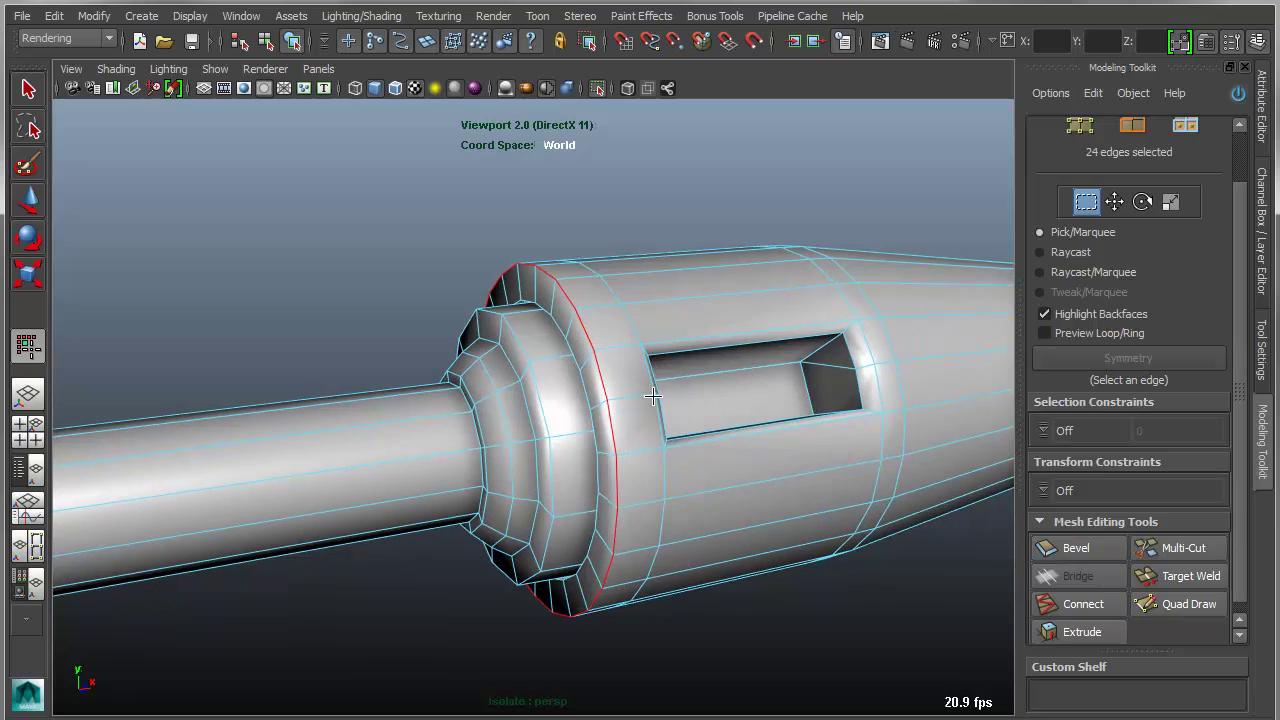
click(1076, 548)
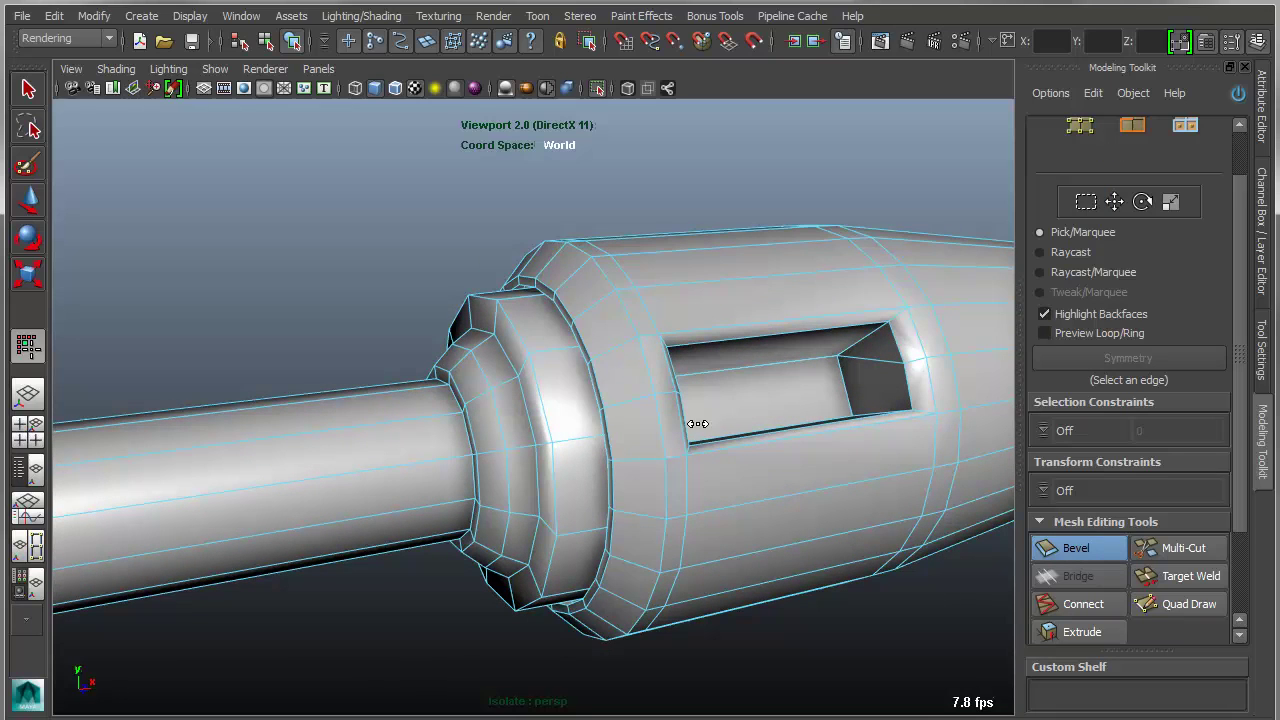
drag(721, 423, 643, 403)
right_drag(643, 403, 650, 332)
drag(650, 332, 626, 334)
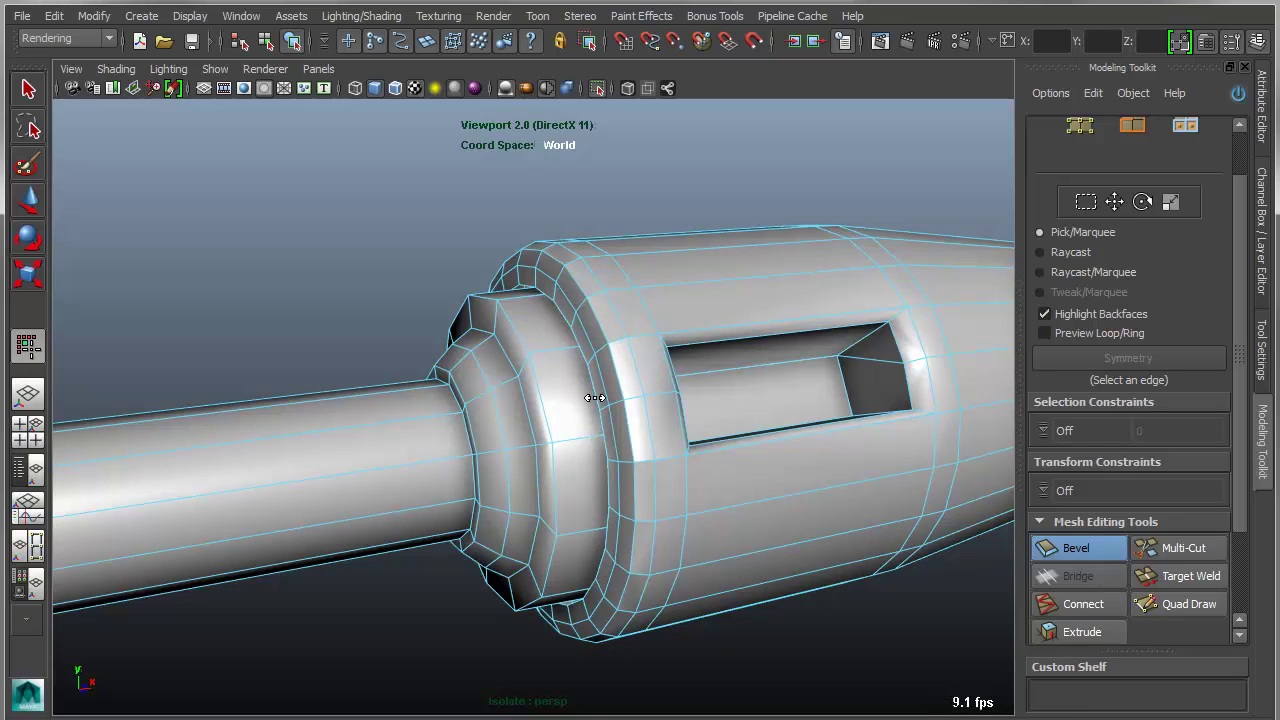
Step: Bevel the outer edge loop of the collar behind the body's rear shoulder
key(q)
double_click(545, 416)
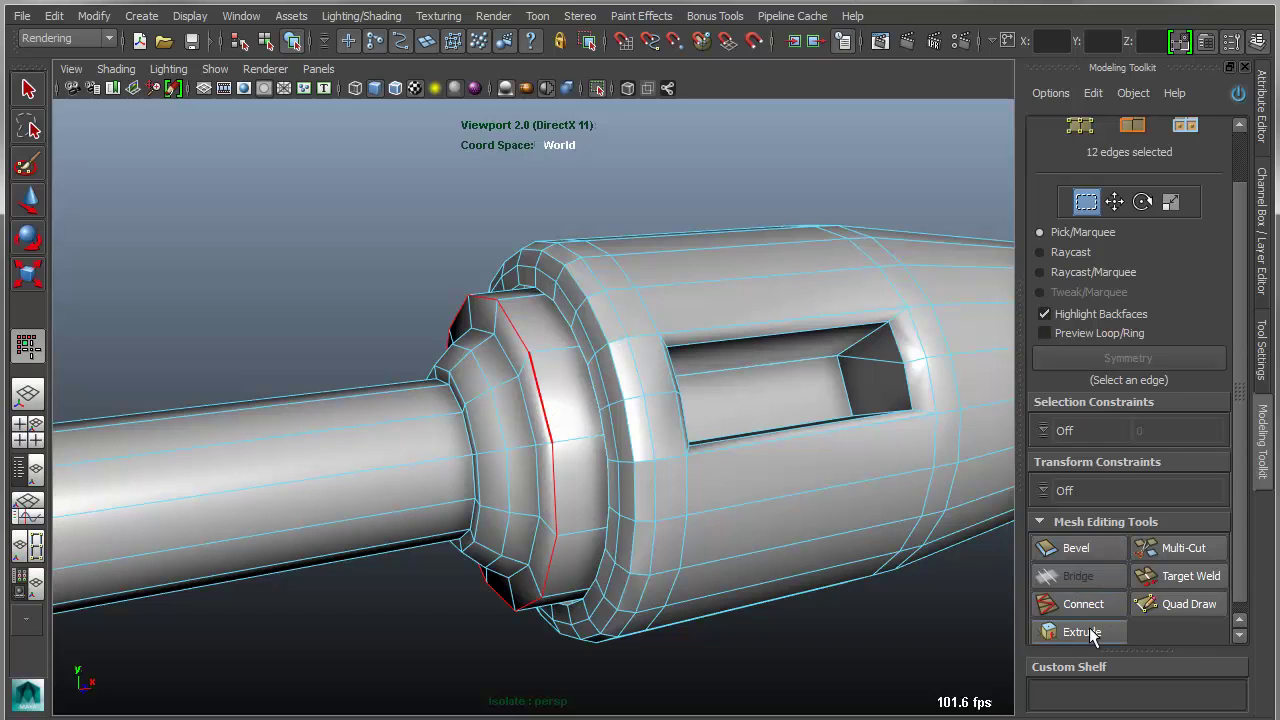
click(1088, 552)
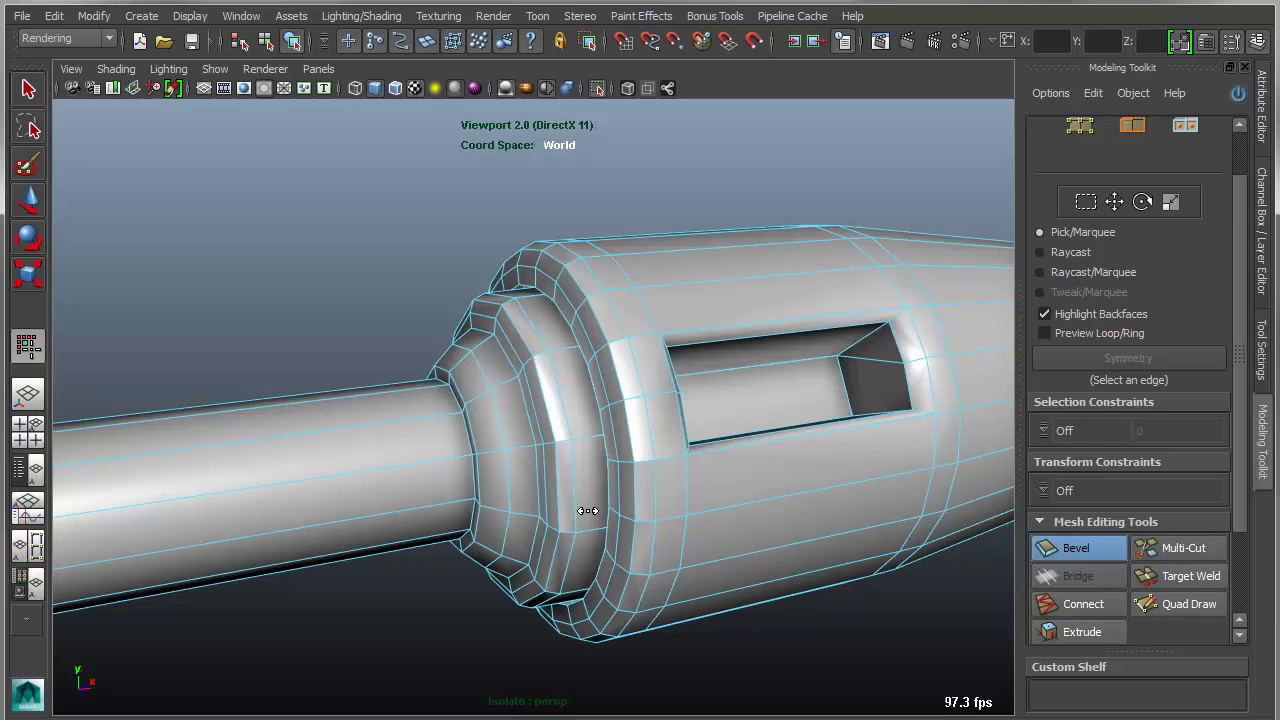
Step: Select the whole body in object mode and set the Smoothing Angle of the collar's bevel, polyBevel3, to 180
alt+right_drag(594, 511, 549, 503)
key(q)
right_drag(643, 505, 698, 471)
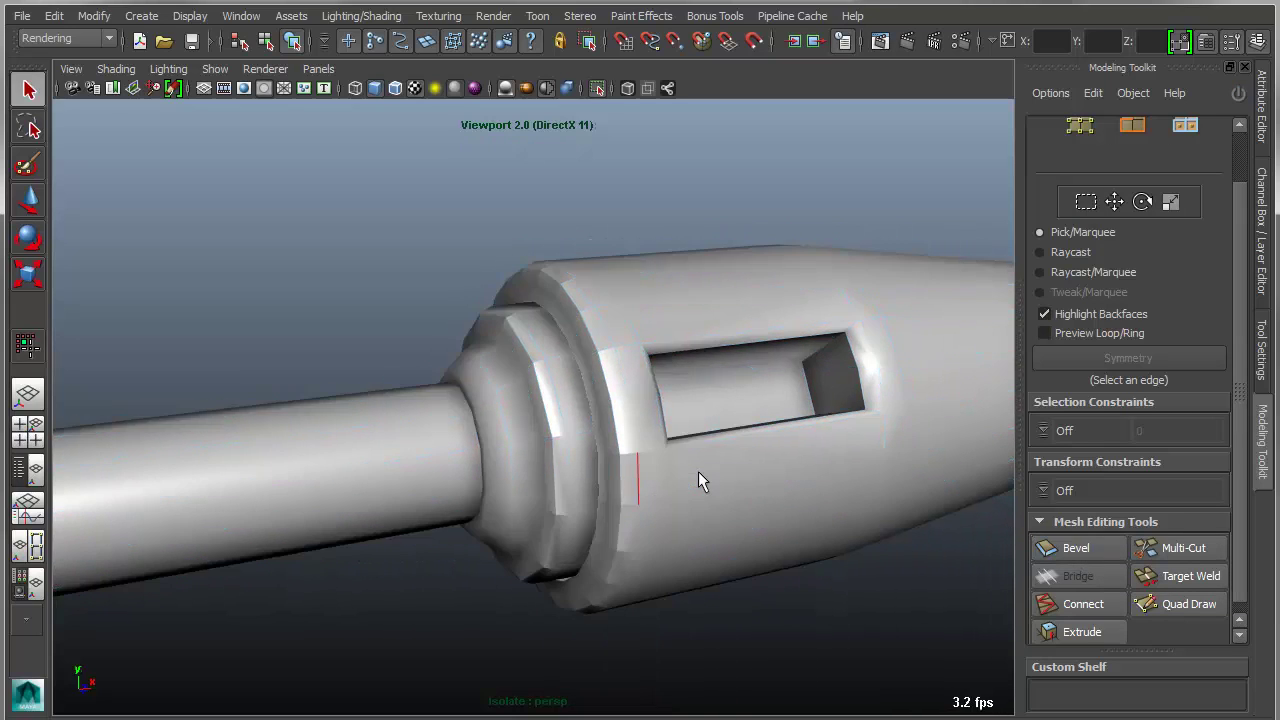
click(681, 502)
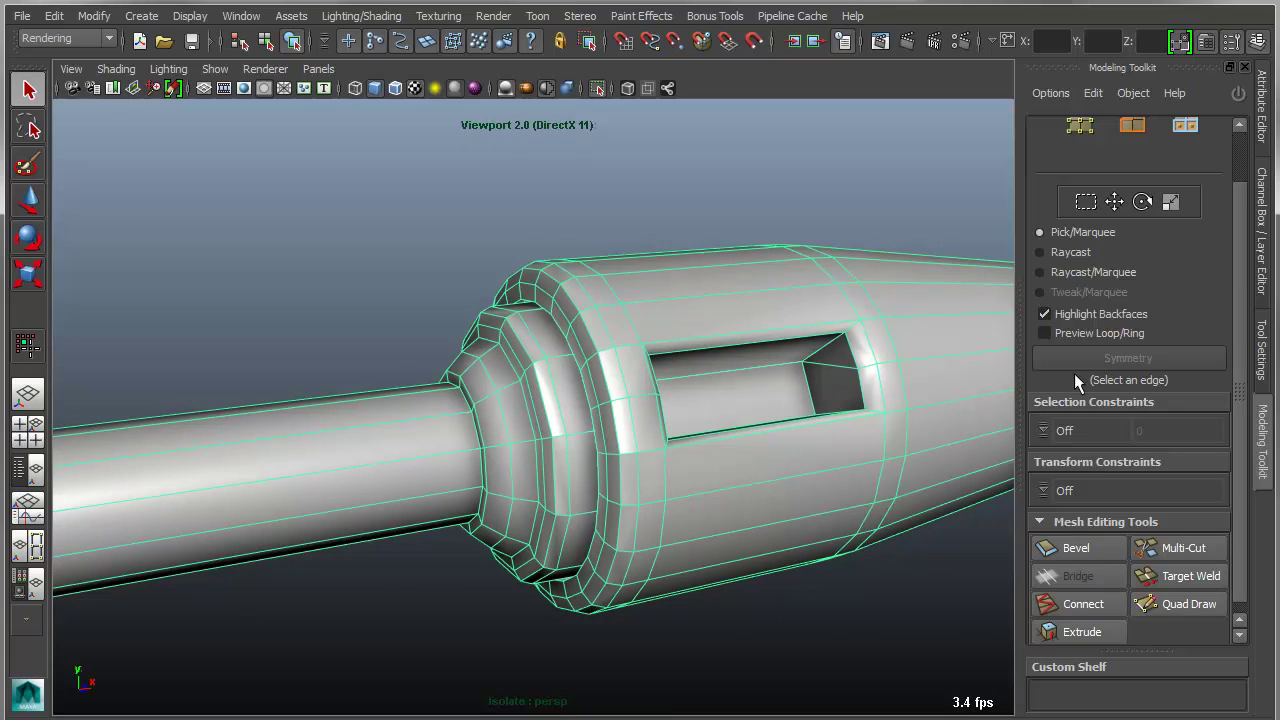
click(1264, 232)
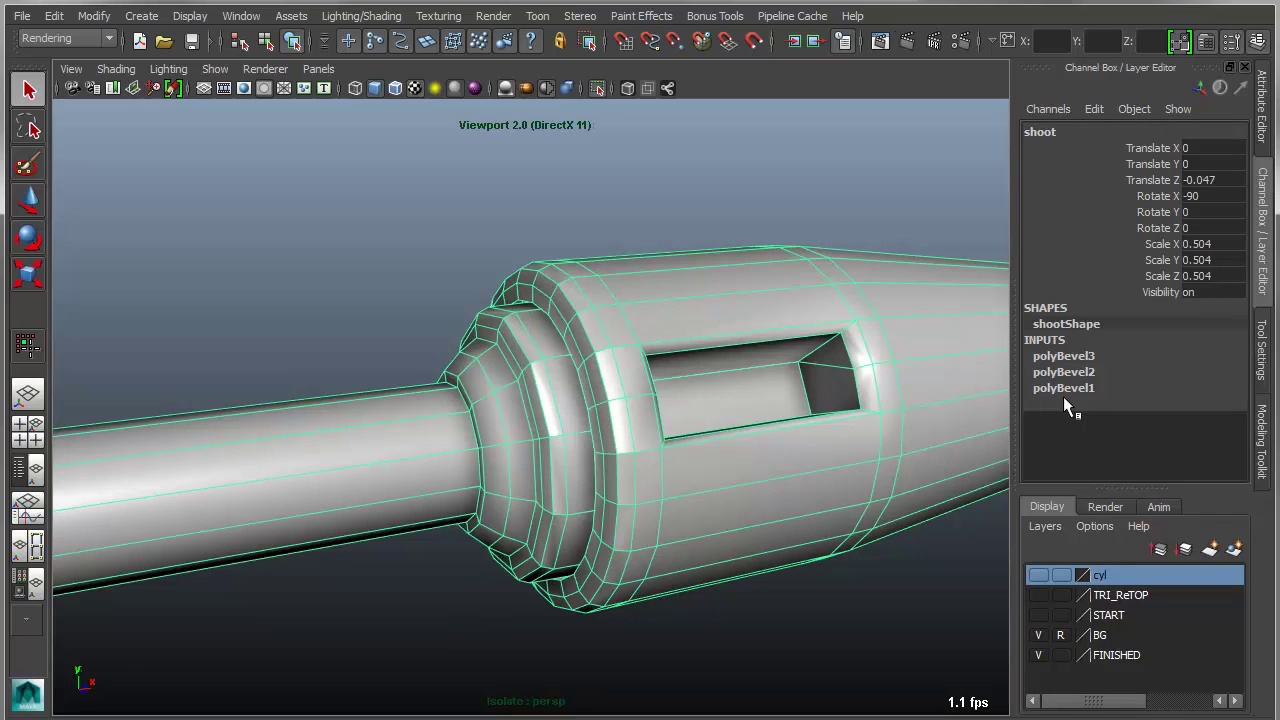
click(1066, 356)
scroll(1139, 382, down, 3)
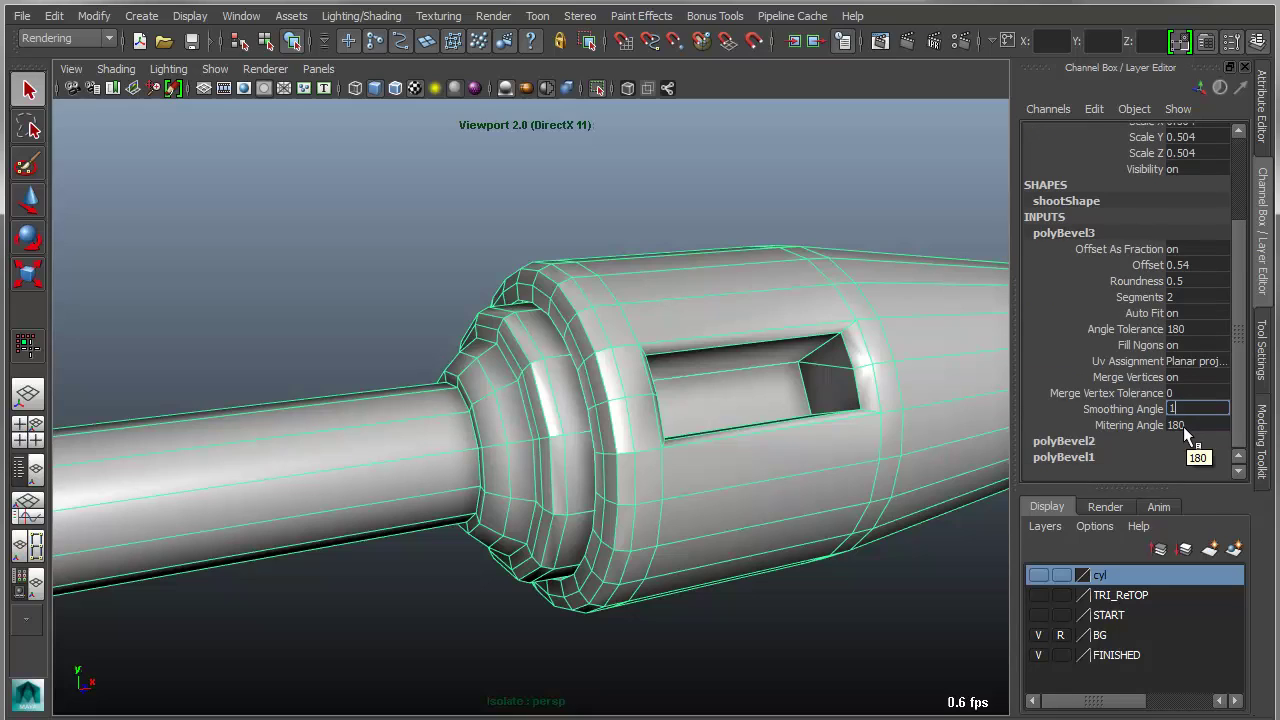
key(Return)
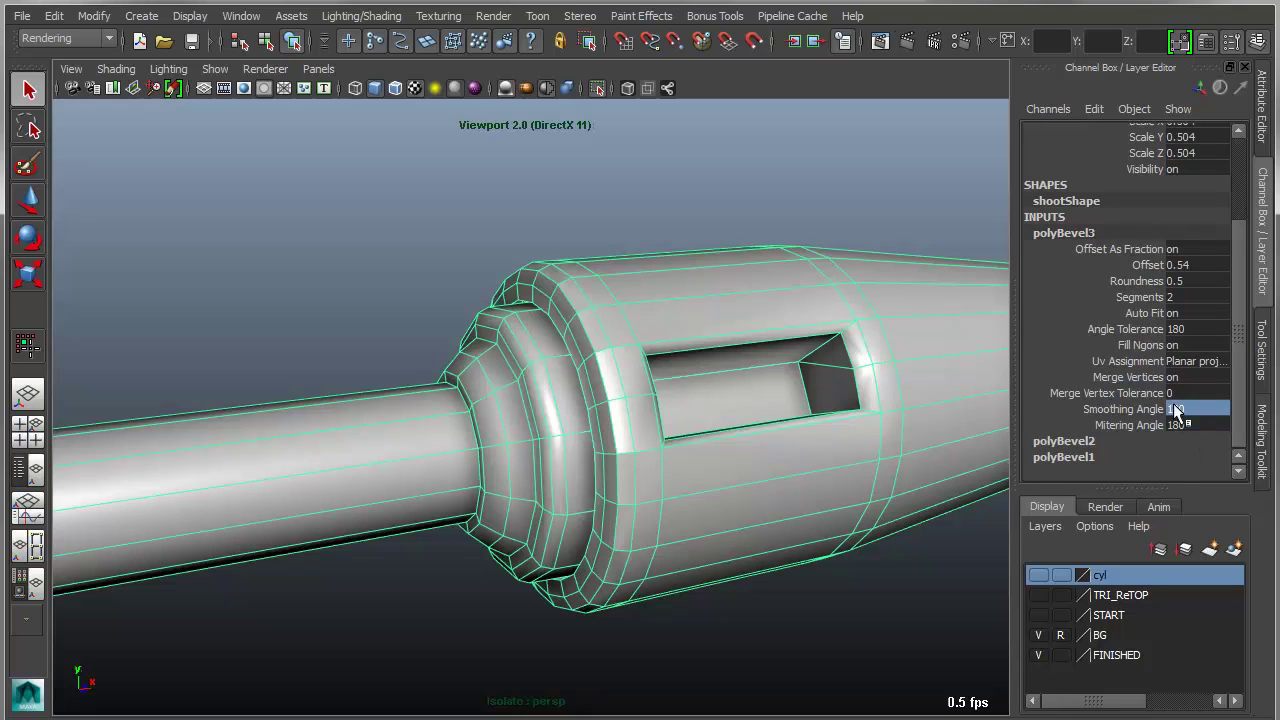
Step: Set the Smoothing Angle of the rear shoulder's bevel, polyBevel2, to 180 and deselect the body
click(1068, 443)
click(1195, 425)
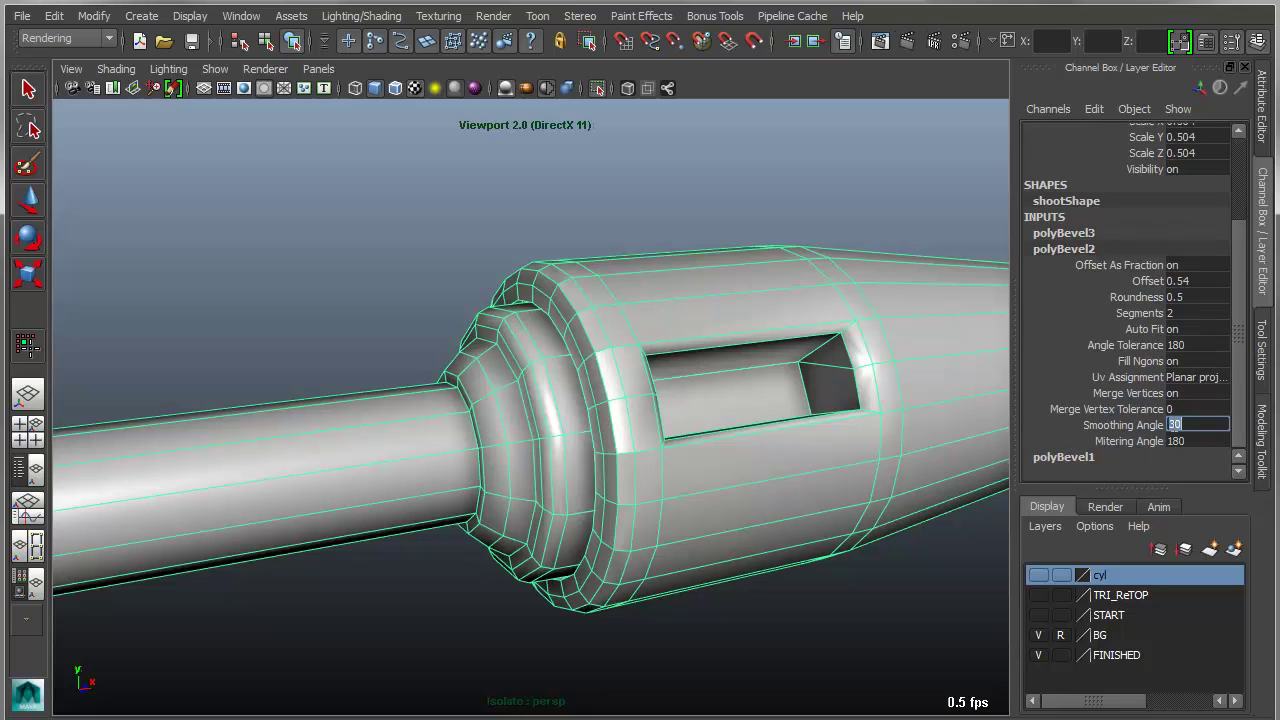
text(180)
key(Return)
mouse_move(758, 447)
alt+mouse_down()
mouse_move(727, 479)
mouse_move(611, 483)
mouse_move(752, 478)
alt+mouse_up()
click(659, 171)
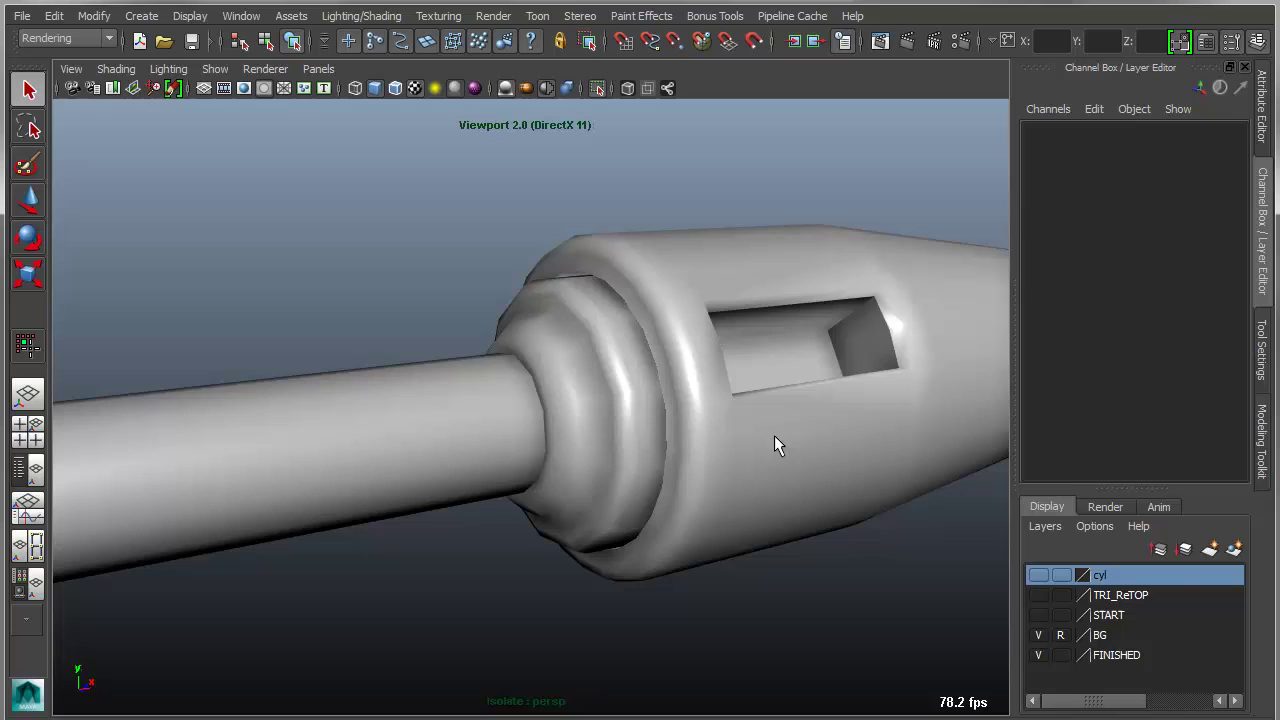
Step: Start Connect on a lengthwise edge of the body's tapered section to insert an edge loop around it
alt+drag(716, 432, 545, 432)
alt+right_drag(545, 432, 443, 423)
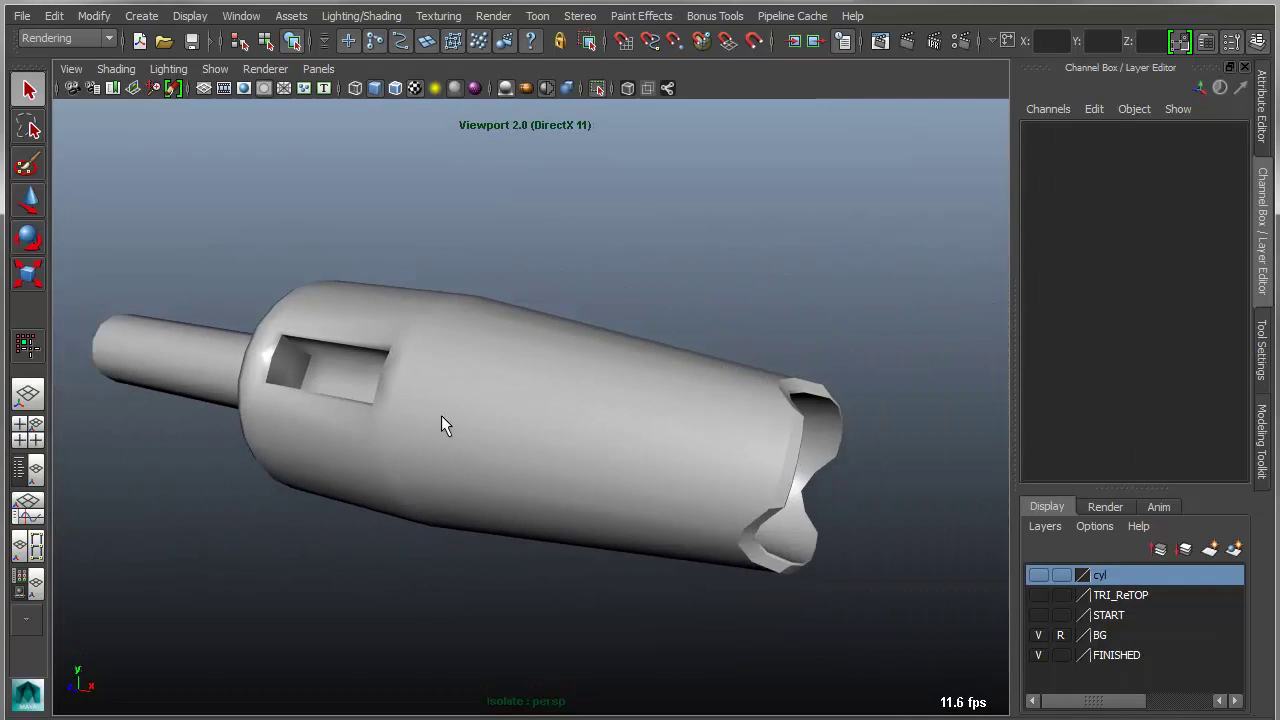
alt+drag(443, 423, 520, 389)
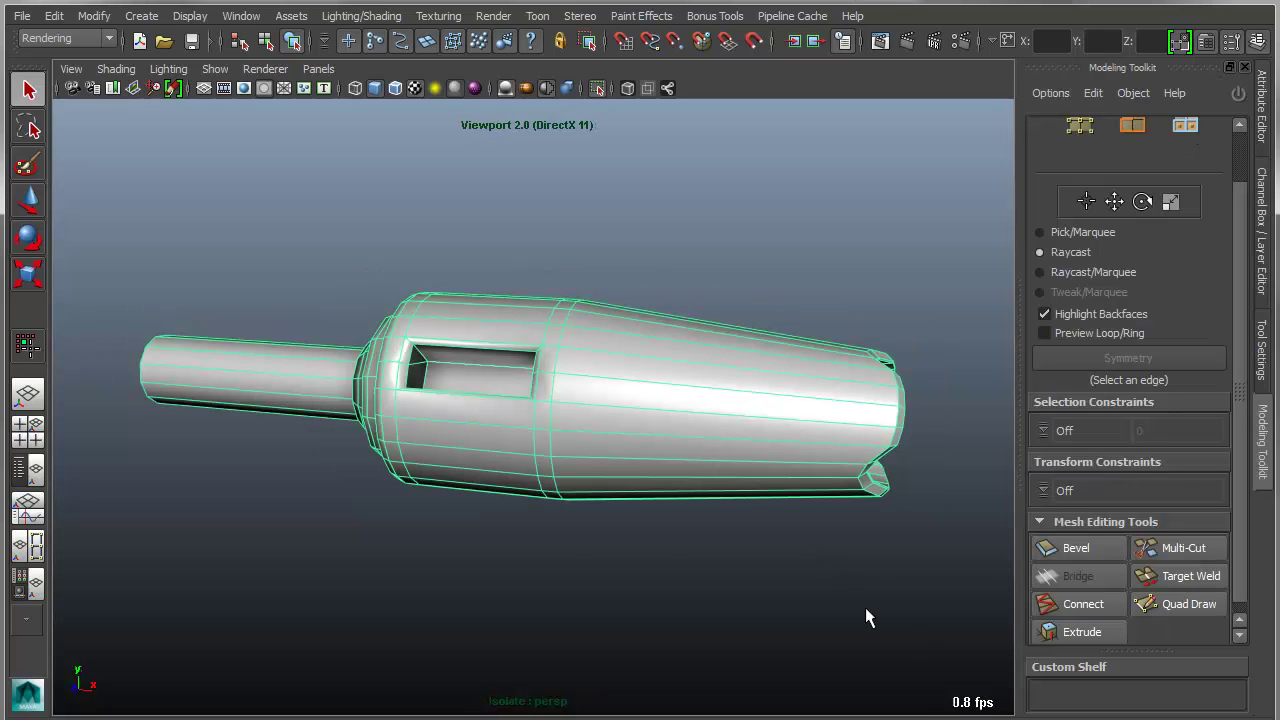
alt+middle_drag(866, 608, 862, 604)
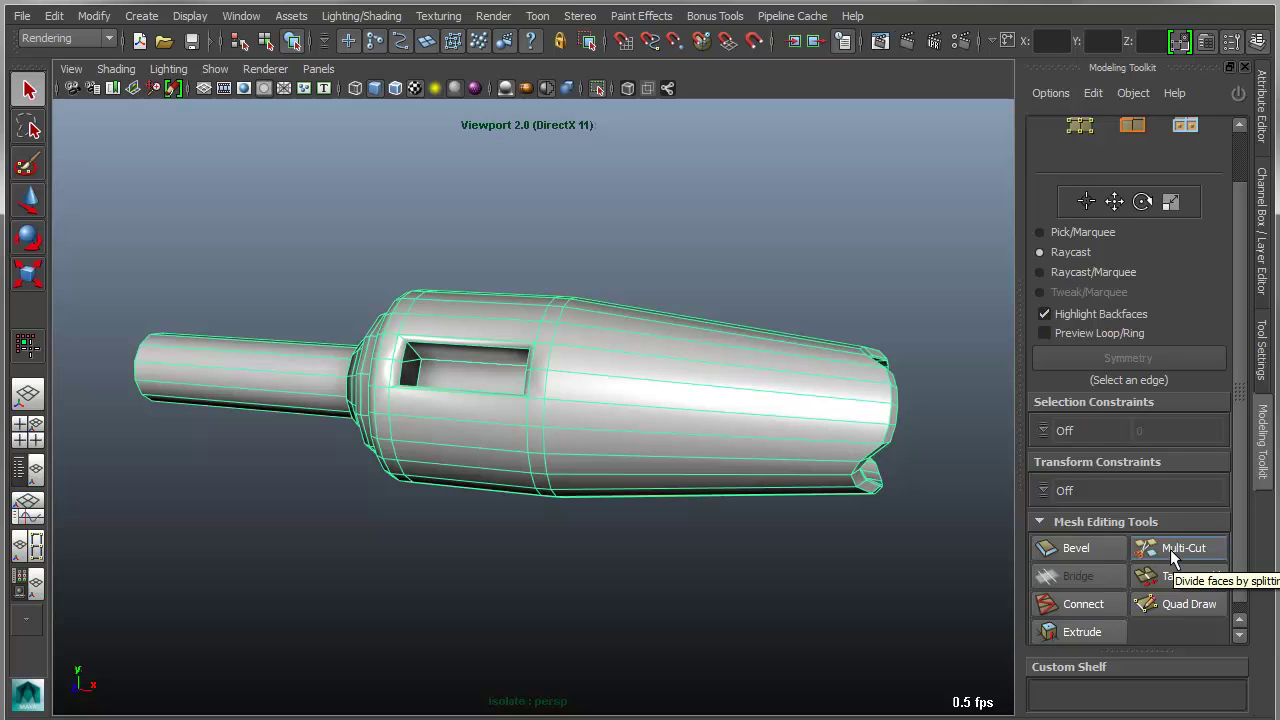
click(1078, 603)
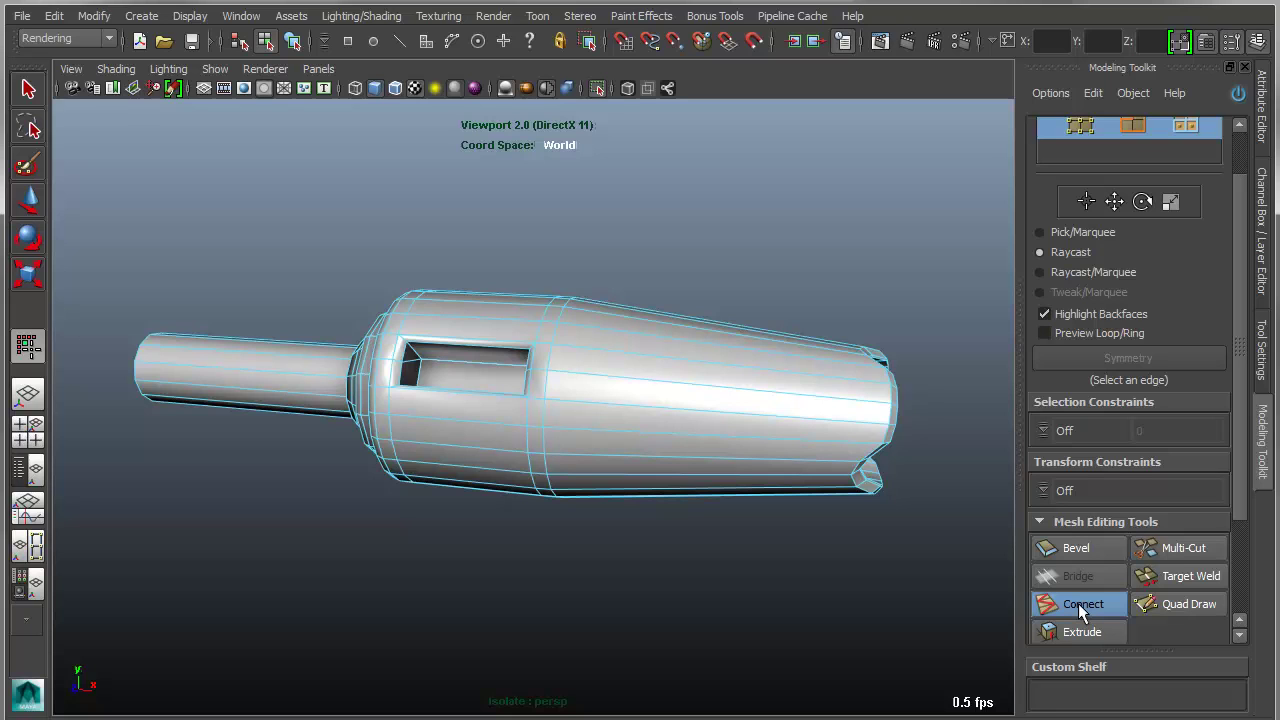
alt+middle_drag(603, 555, 580, 560)
alt+right_drag(580, 560, 643, 520)
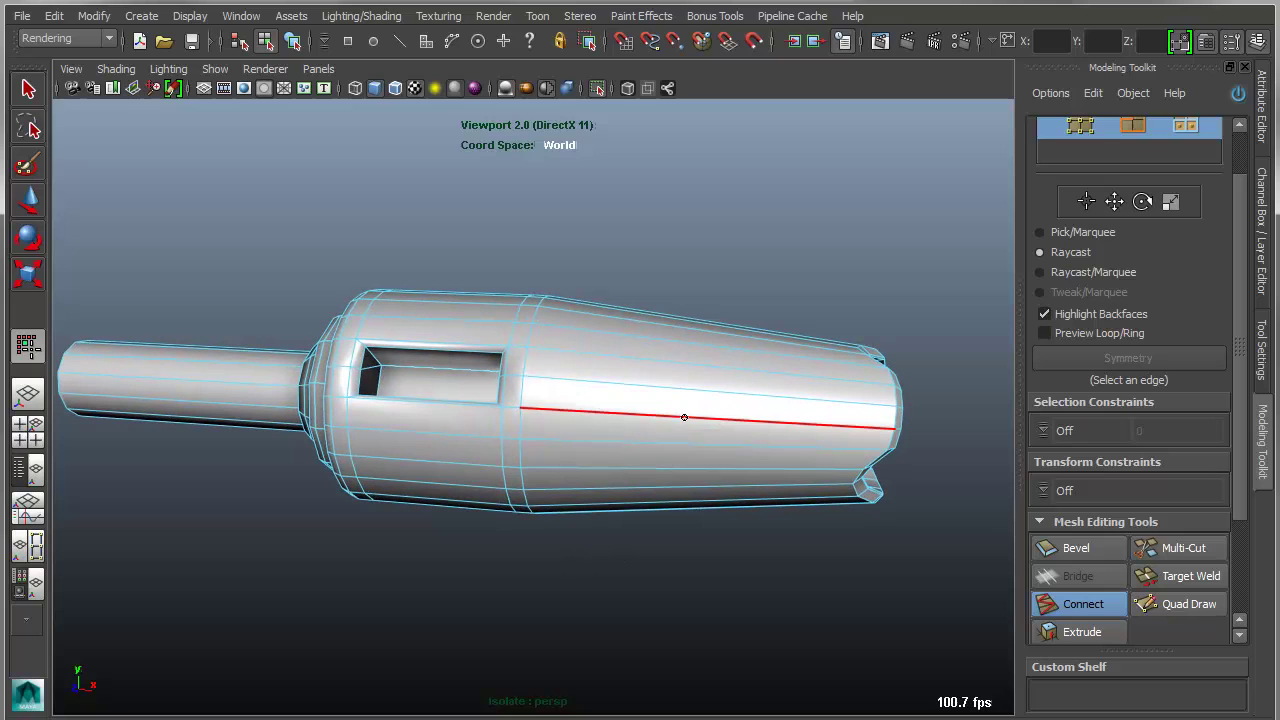
click(684, 419)
alt+drag(699, 493, 800, 641)
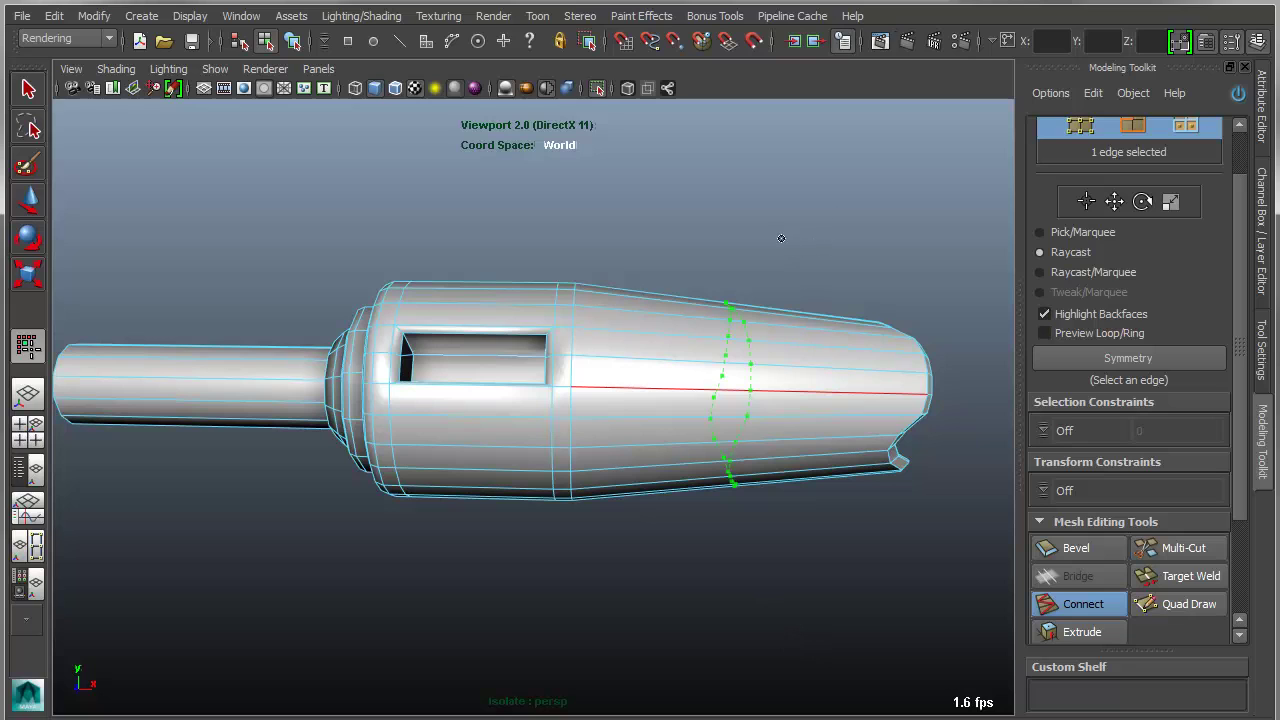
Step: Raise the Connect segments to 2, adjust the loops' slide and pinch, and commit them by returning to object mode
mouse_move(701, 225)
ctrl+middle_down()
mouse_move(812, 229)
mouse_move(709, 226)
ctrl+middle_up()
key(ctrl)
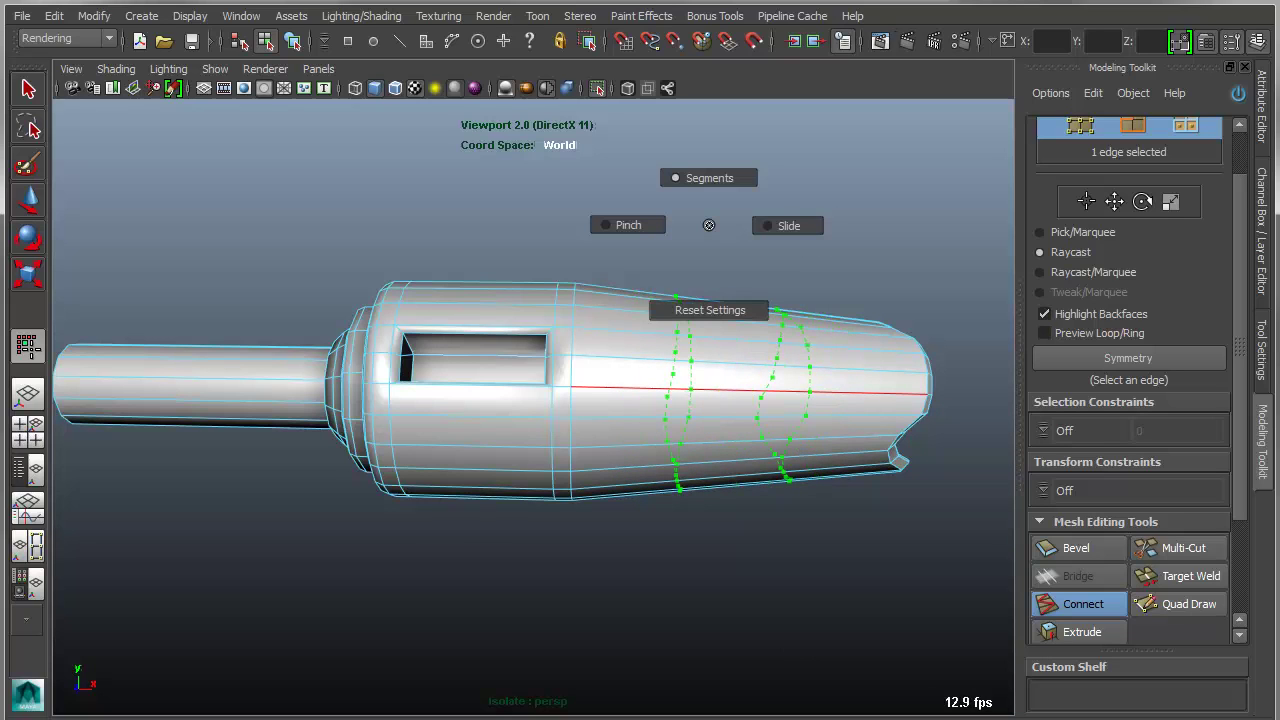
ctrl+middle_drag(790, 226, 726, 226)
ctrl+shift+right_drag(728, 223, 660, 227)
mouse_move(667, 237)
middle_down()
mouse_move(867, 234)
mouse_move(527, 229)
mouse_move(681, 240)
middle_up()
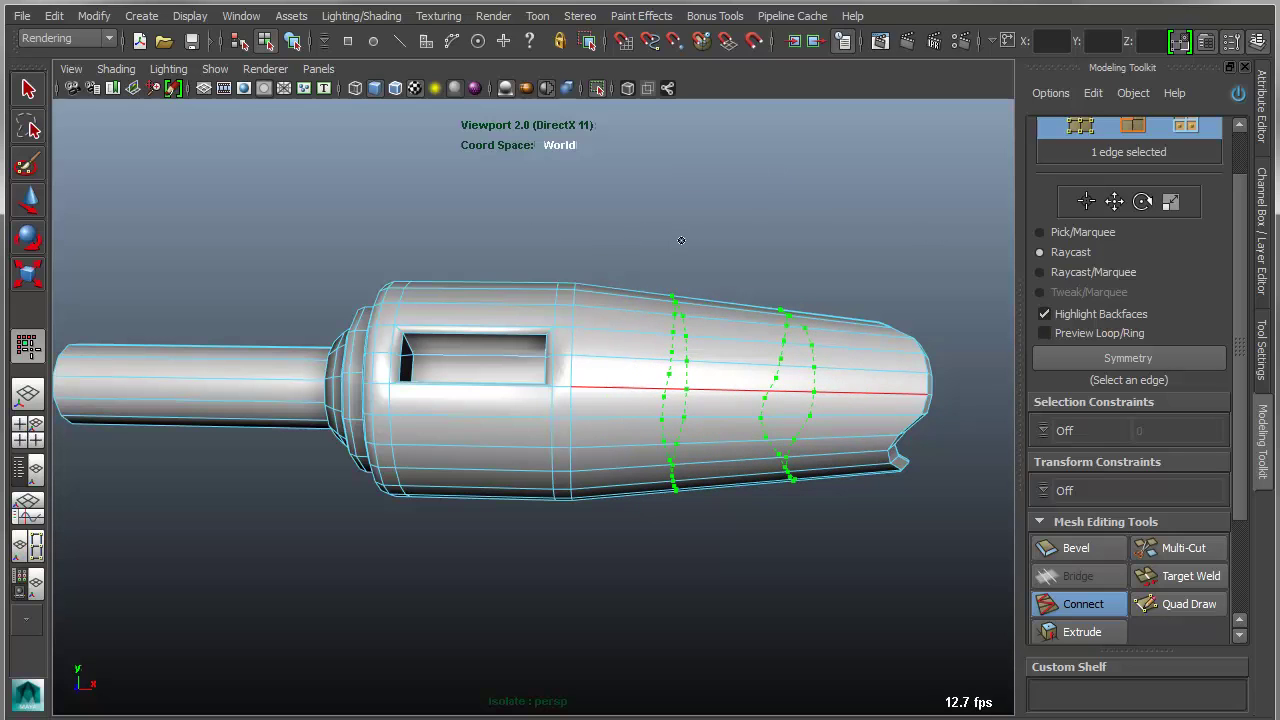
alt+drag(848, 500, 828, 497)
key(F8)
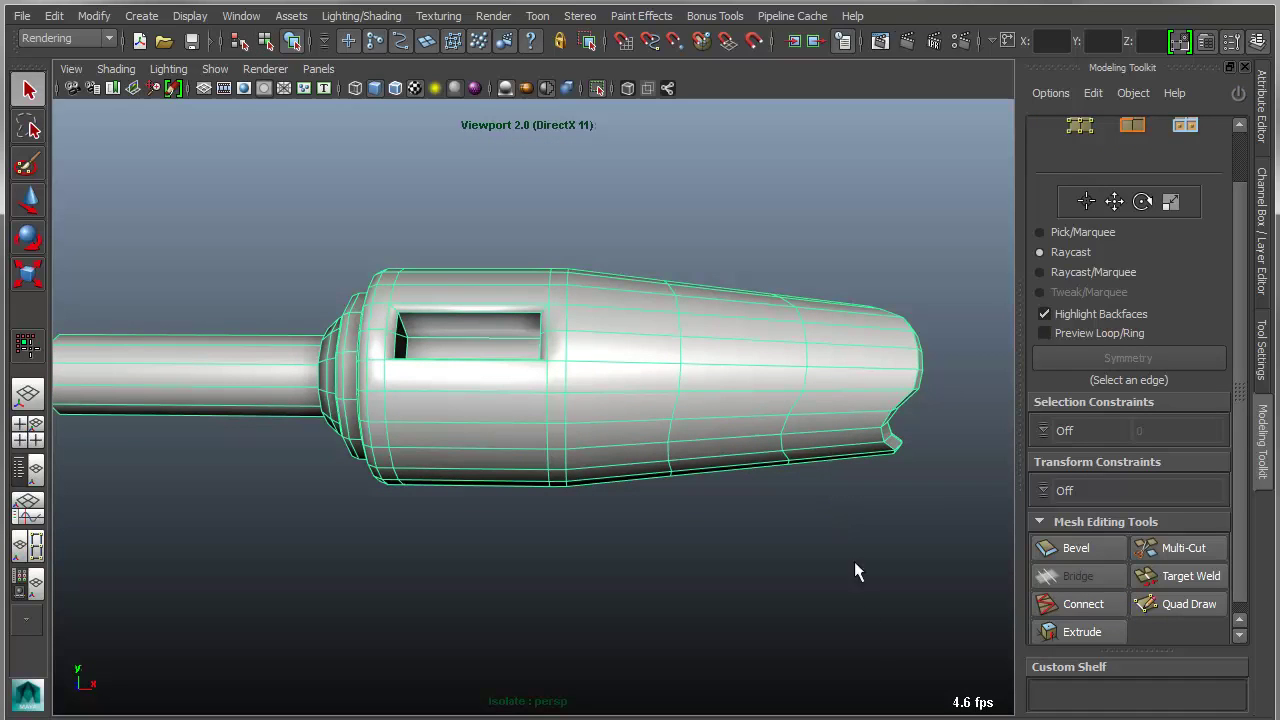
Step: With Connect, paint across six lengthwise edges of the body's tapered section and add the vertices above and below them
click(1090, 606)
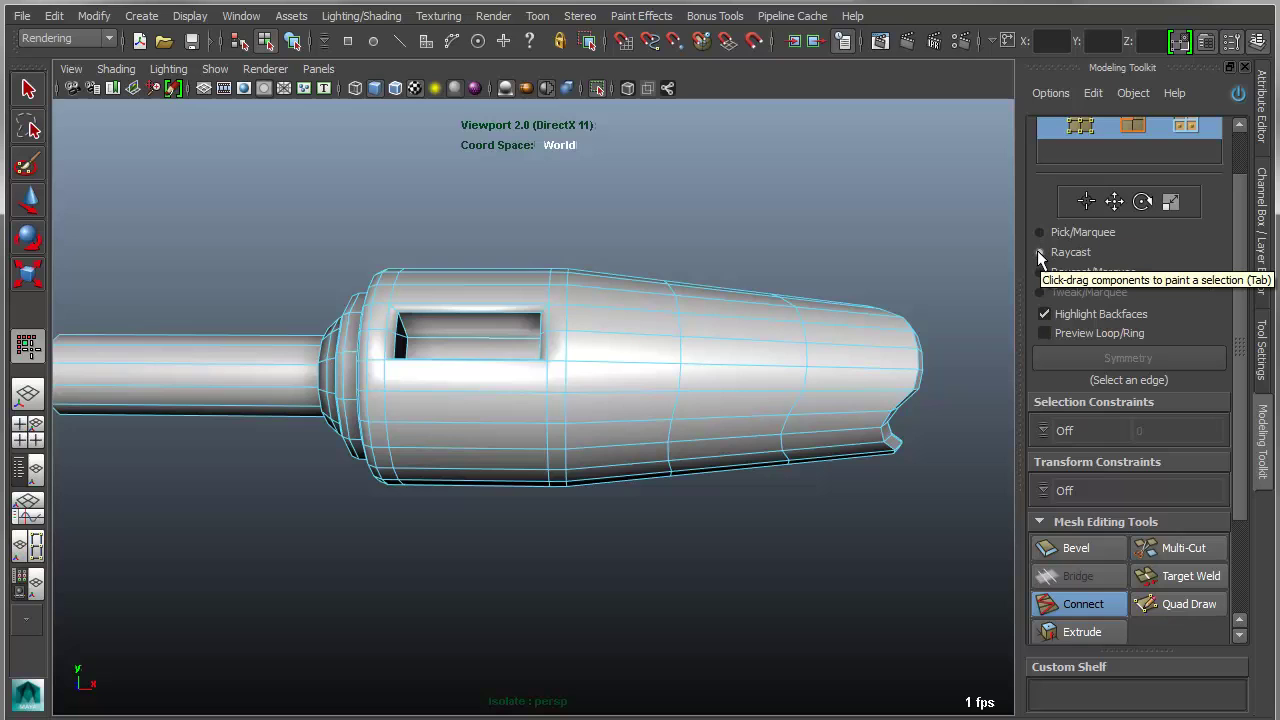
alt+middle_drag(594, 505, 515, 538)
alt+right_drag(515, 538, 610, 510)
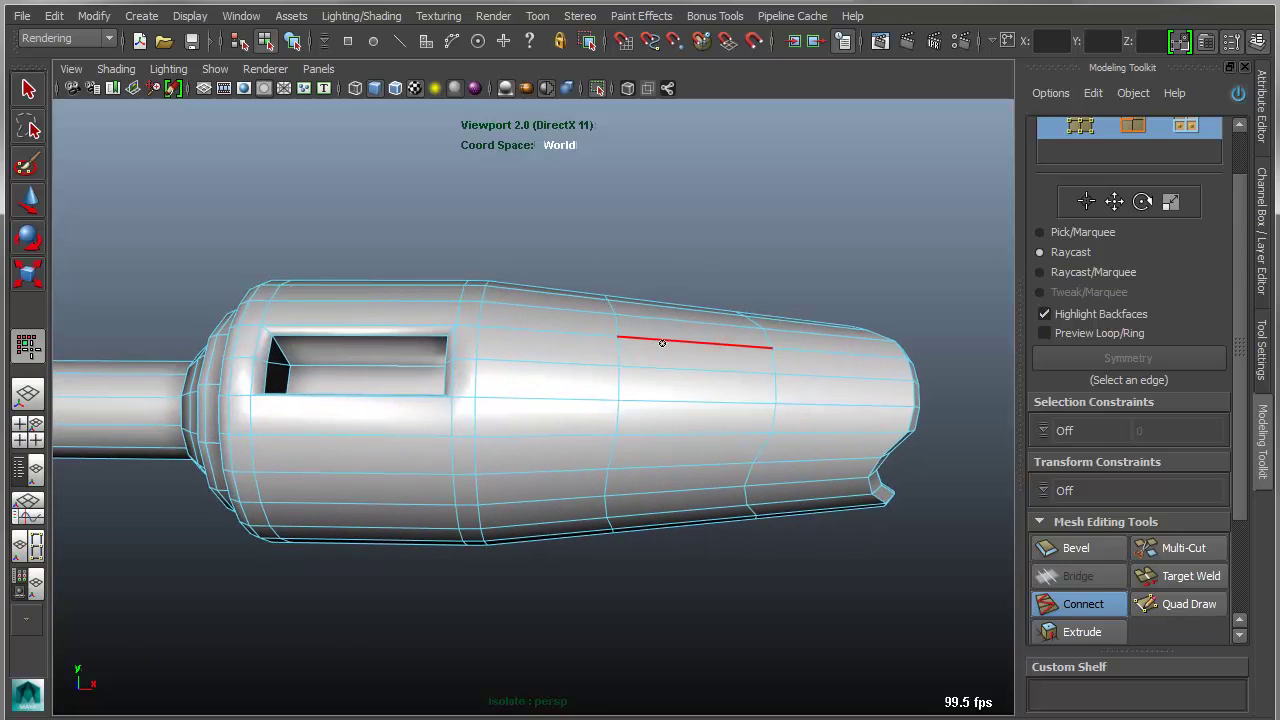
drag(662, 343, 655, 493)
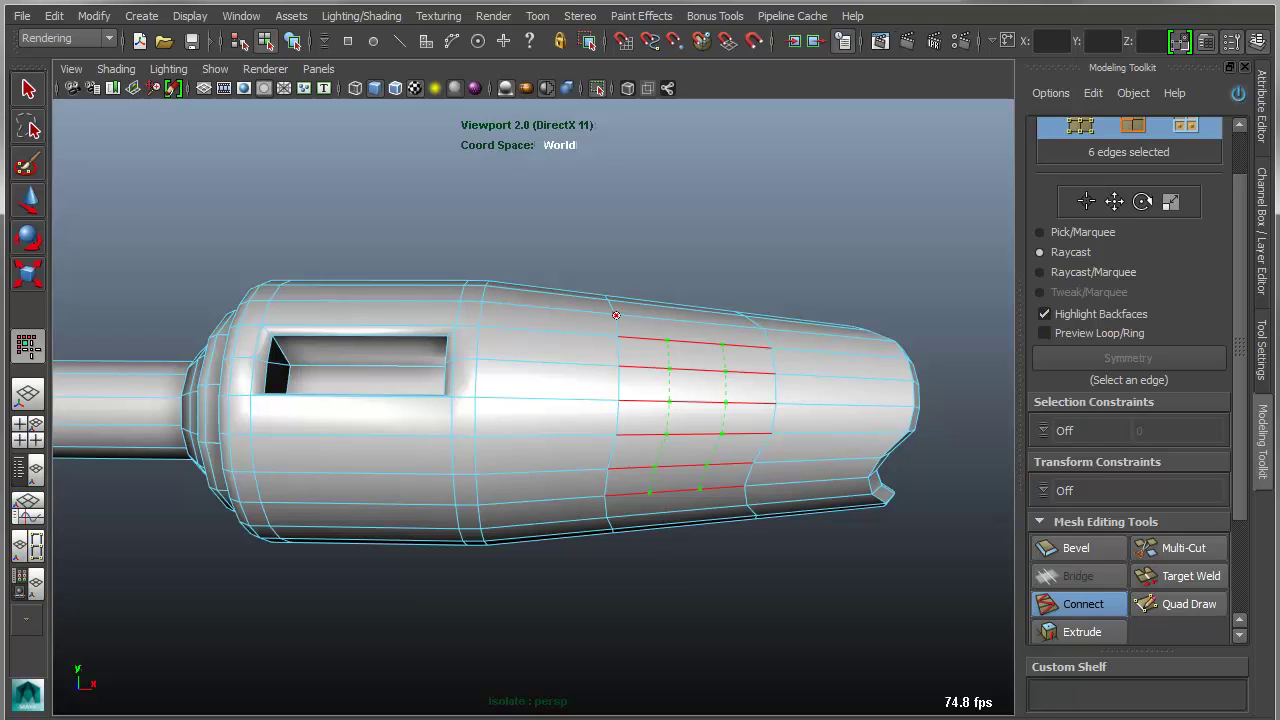
click(615, 315)
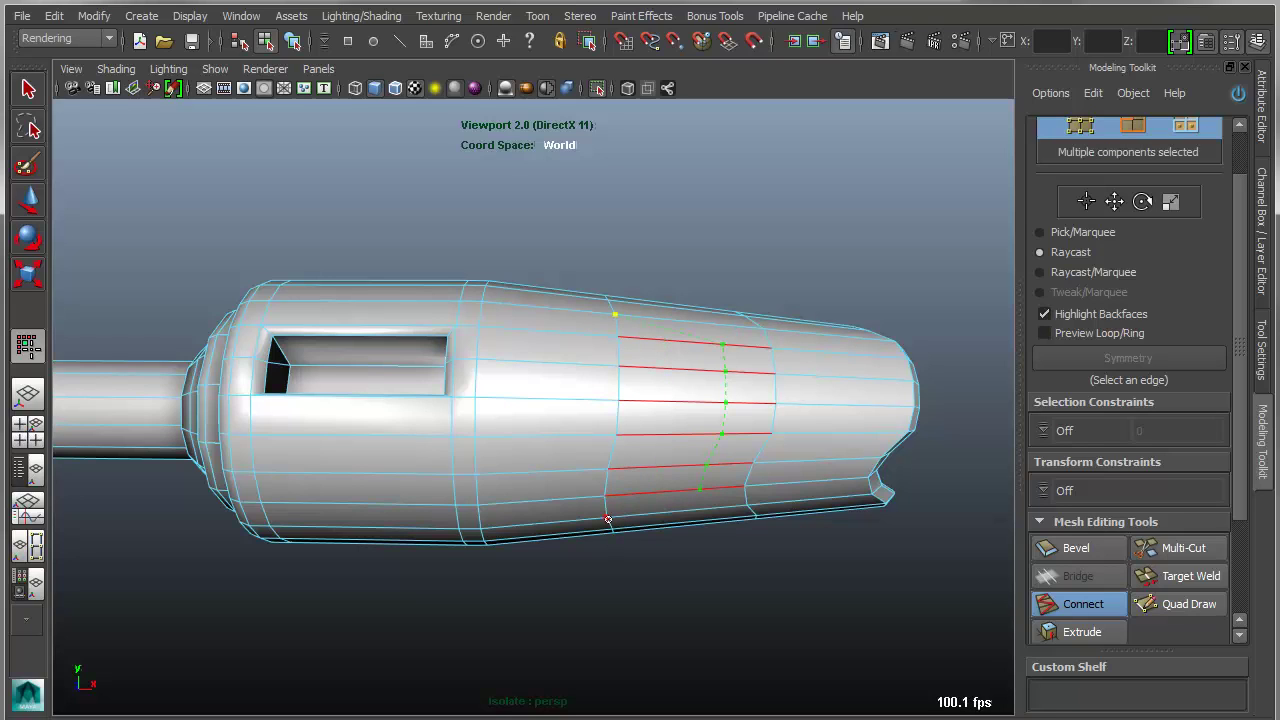
click(607, 518)
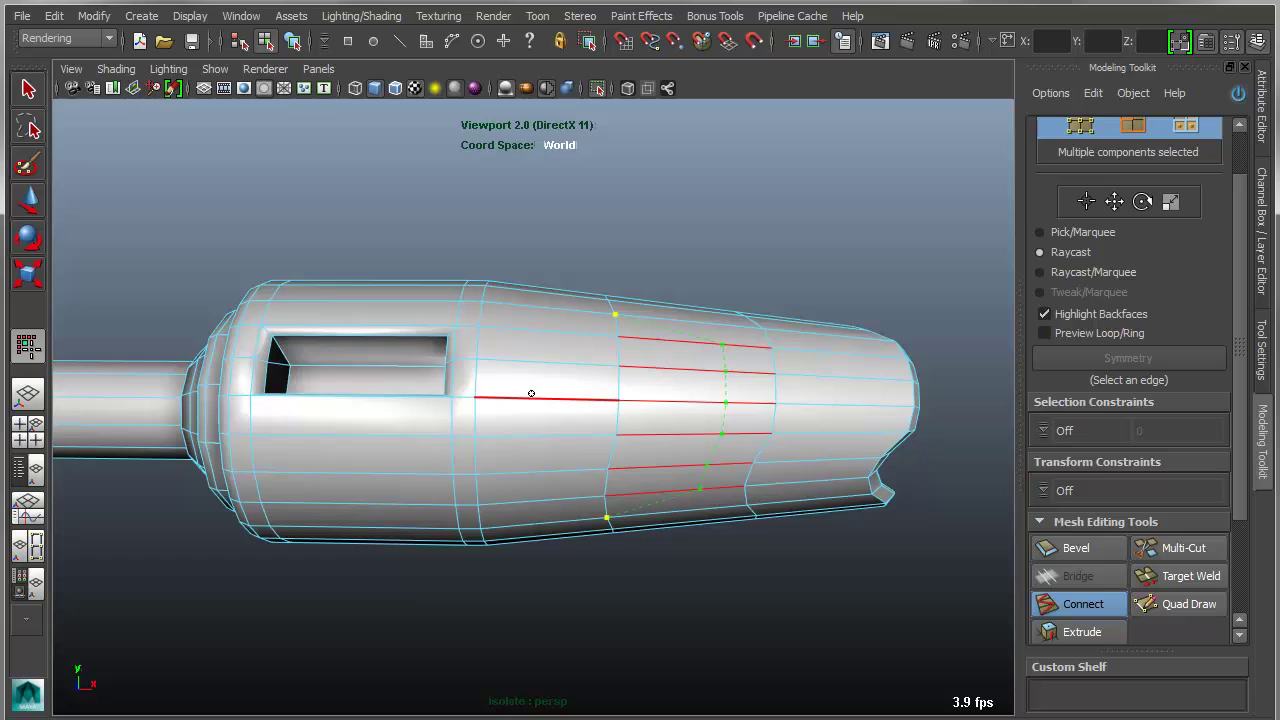
Step: Extend the Connect selection to the upper and lower vertices on the edge loop where the taper starts
alt+drag(517, 411, 520, 460)
click(497, 354)
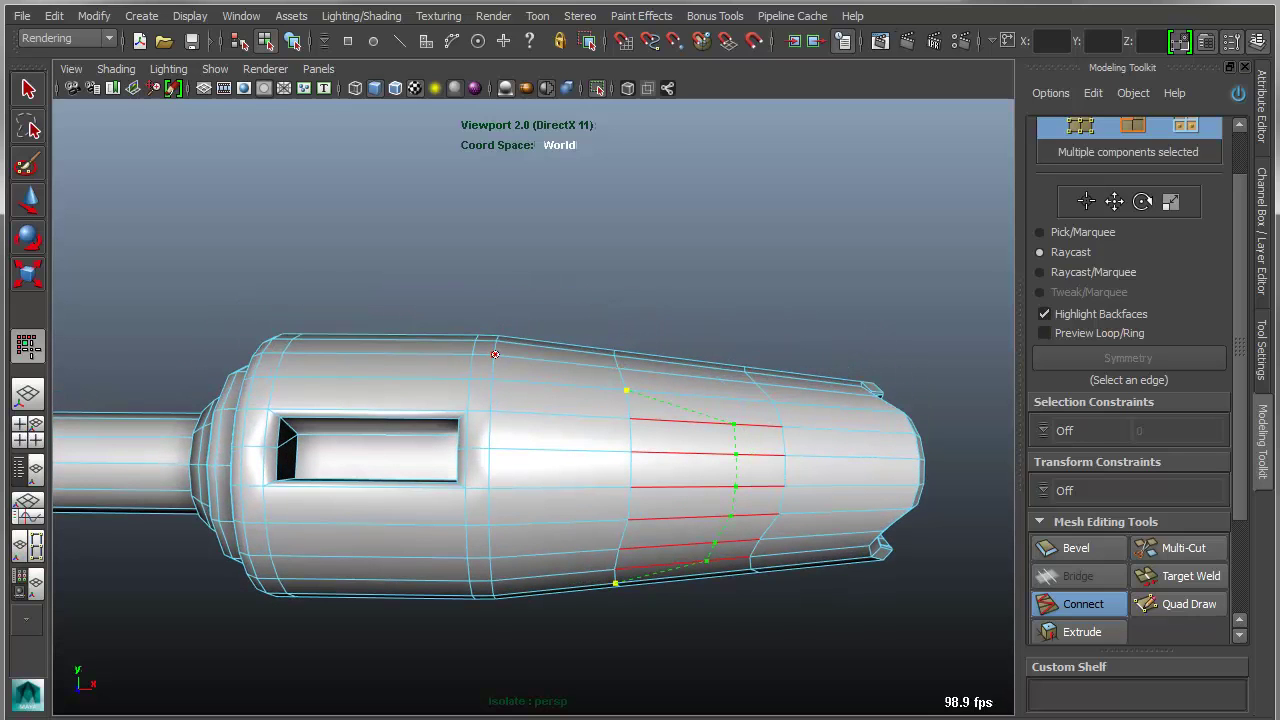
alt+middle_drag(560, 483, 560, 400)
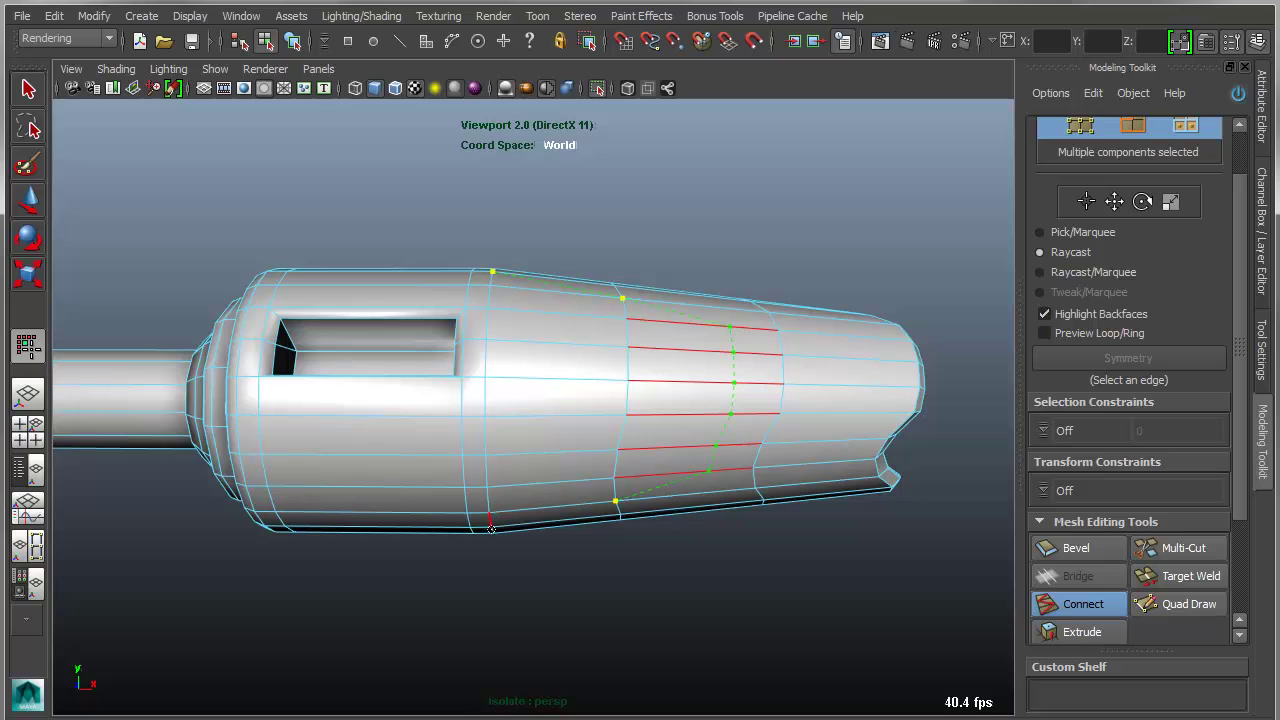
click(492, 527)
alt+drag(516, 548, 511, 525)
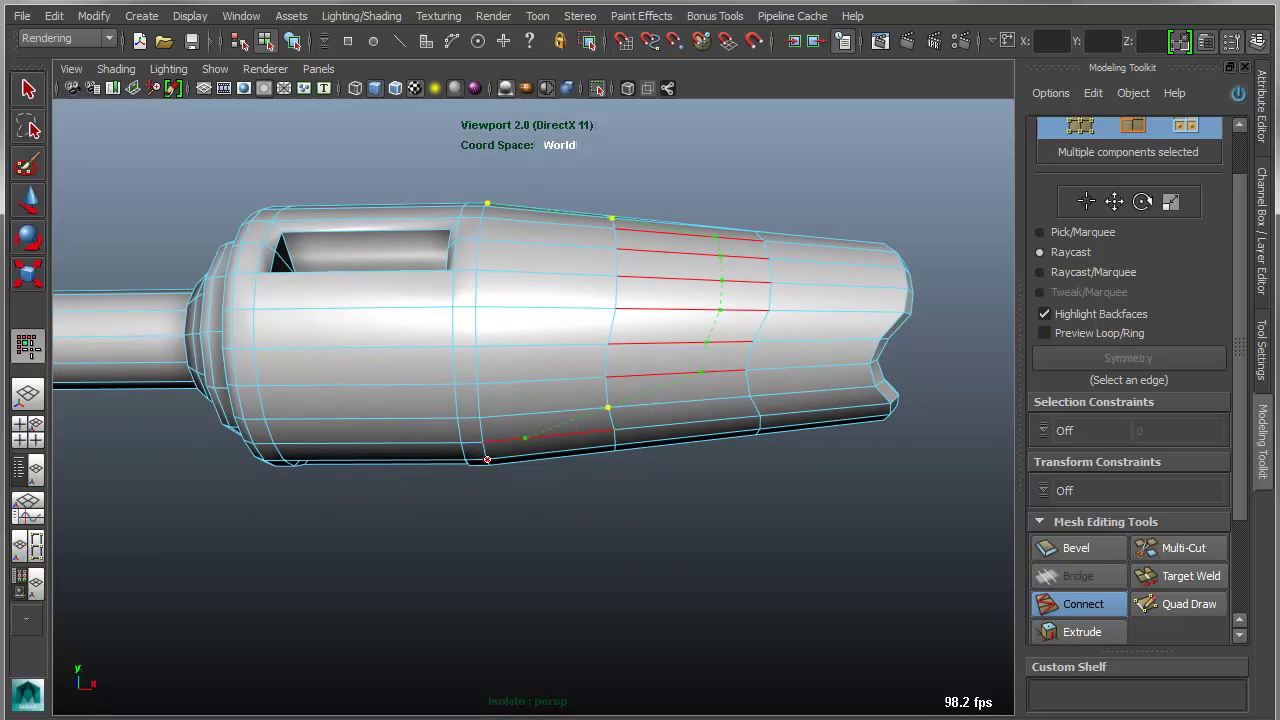
click(487, 459)
alt+drag(593, 507, 593, 546)
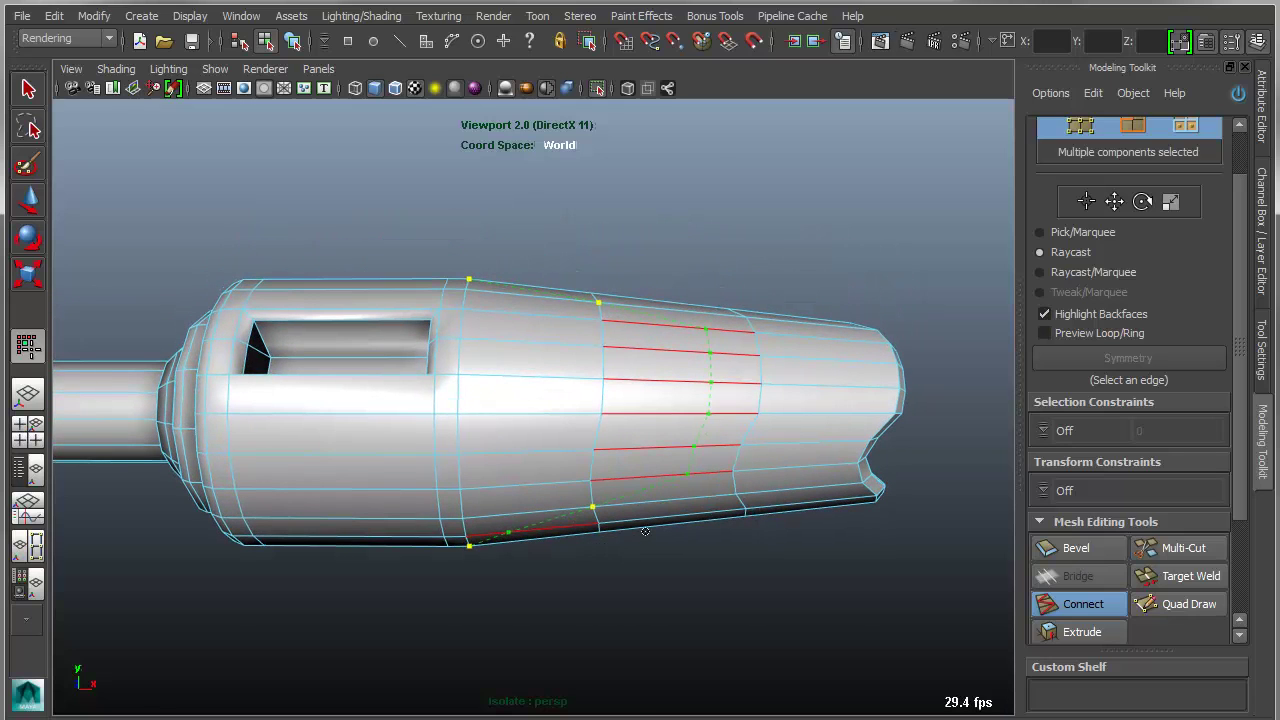
Step: Adjust the slide of the connecting cut along the selected edges and commit it by returning to object mode
middle_drag(743, 226, 675, 221)
middle_drag(771, 206, 797, 211)
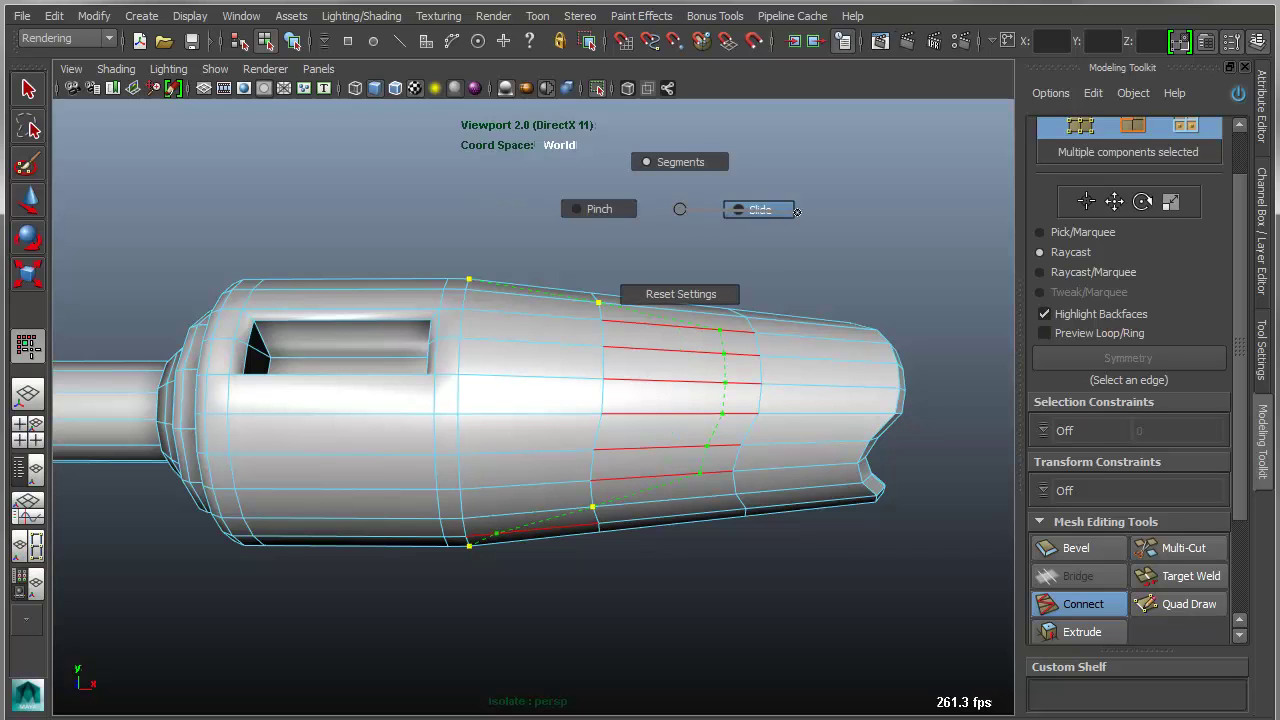
mouse_move(649, 214)
middle_down()
mouse_move(771, 217)
mouse_move(638, 205)
mouse_move(672, 209)
middle_up()
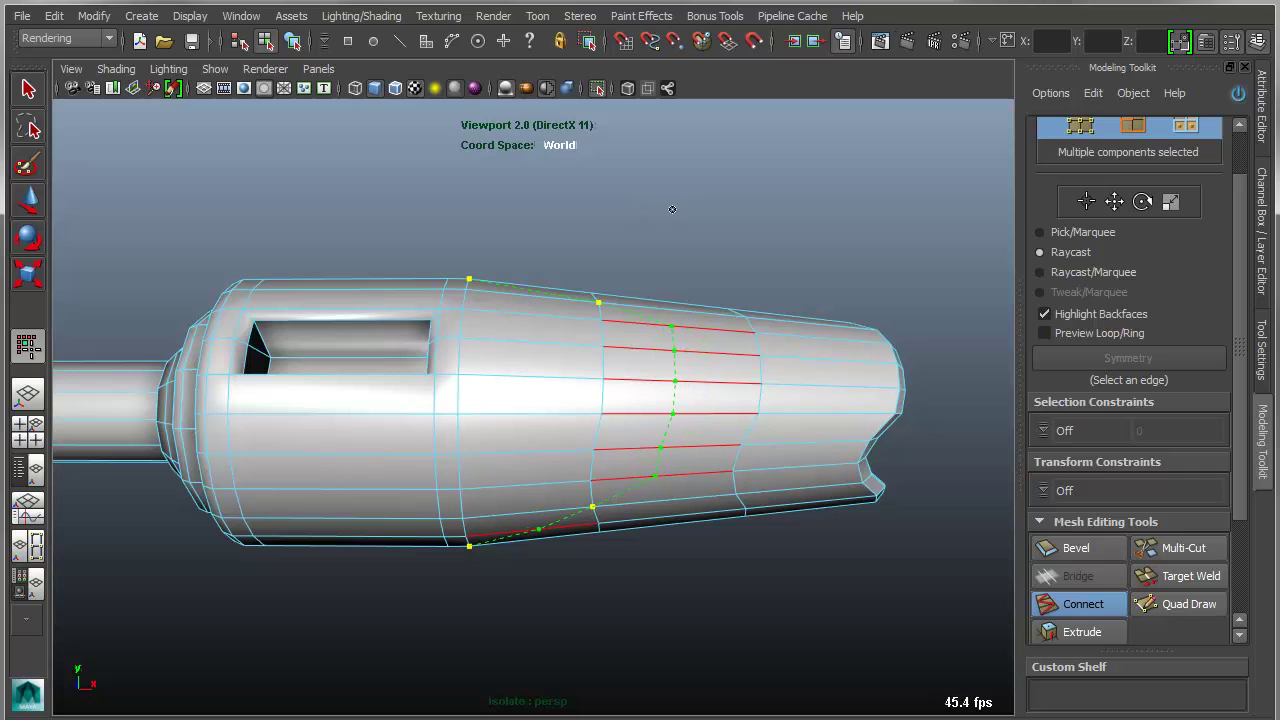
mouse_move(749, 383)
alt+mouse_down()
mouse_move(753, 394)
mouse_move(751, 380)
alt+mouse_up()
key(q)
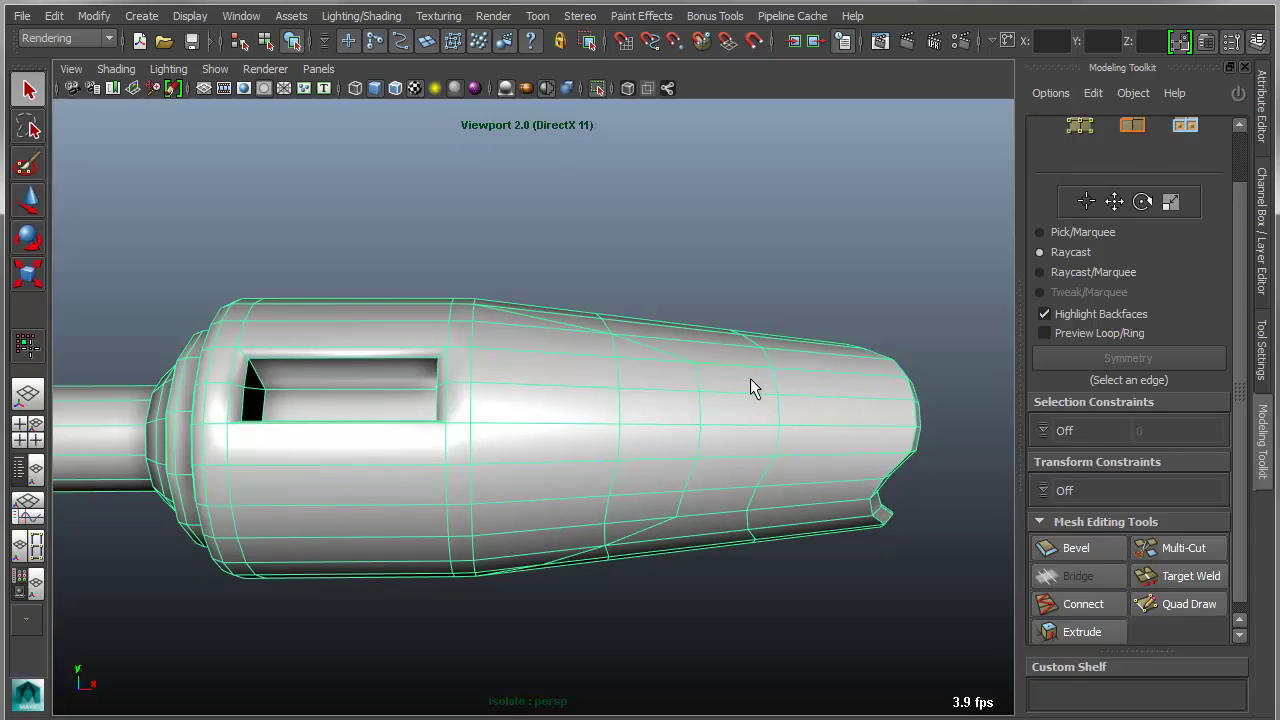
Step: Undo the connecting cut on the tapered section and clear the component selection
key(ctrl+z)
key(ctrl+z)
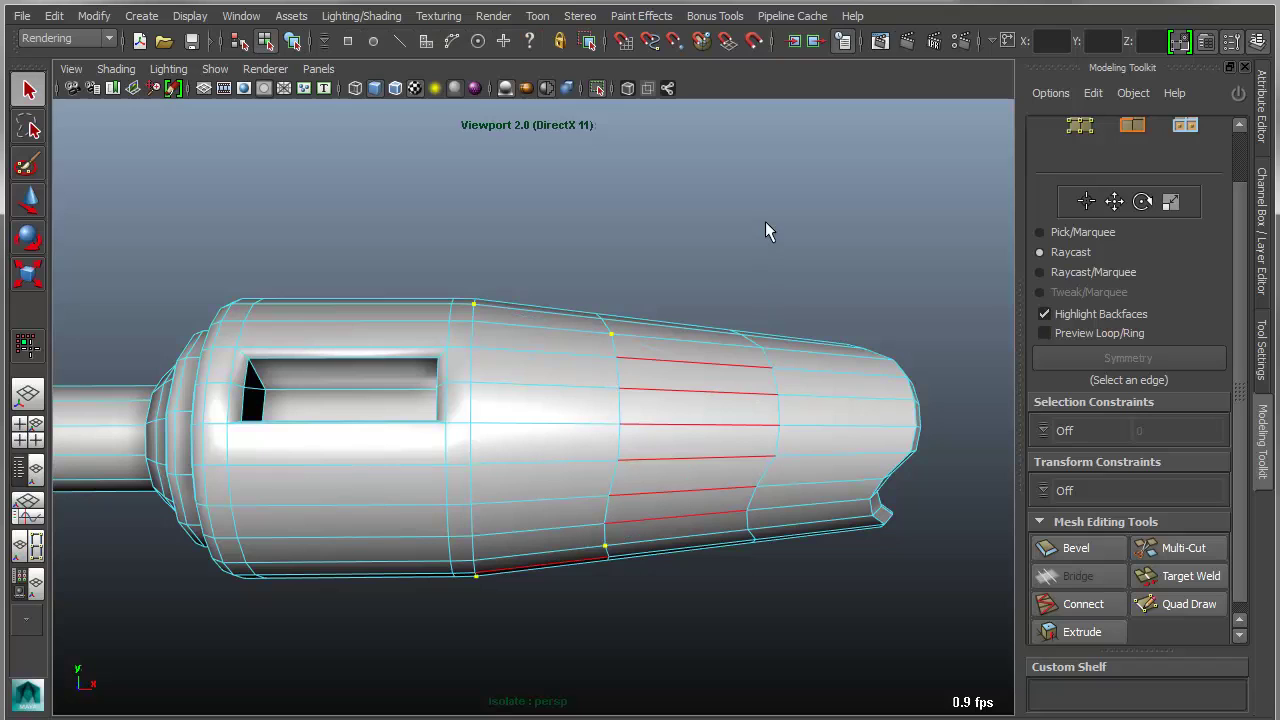
click(755, 294)
Step: With Multi-Cut, cut diagonally from an upper vertex on the loop nearer the notched end to a lower vertex on the neighbouring loop
click(1178, 547)
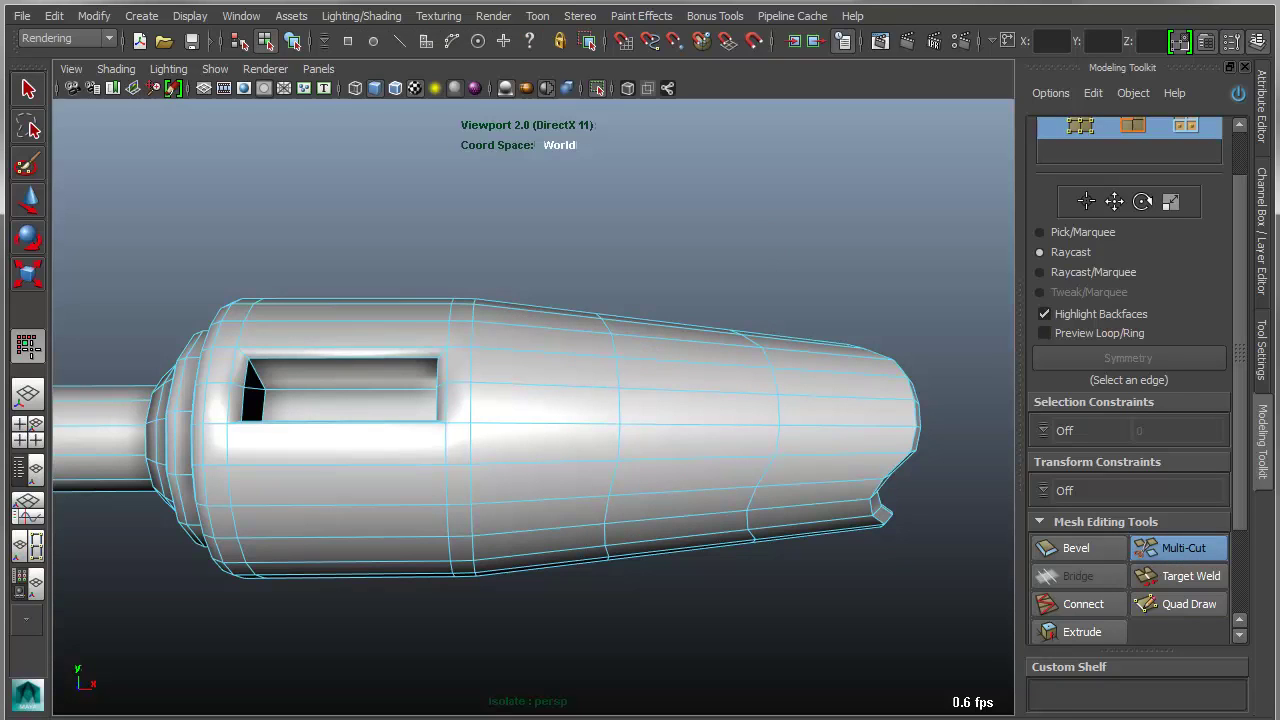
click(761, 349)
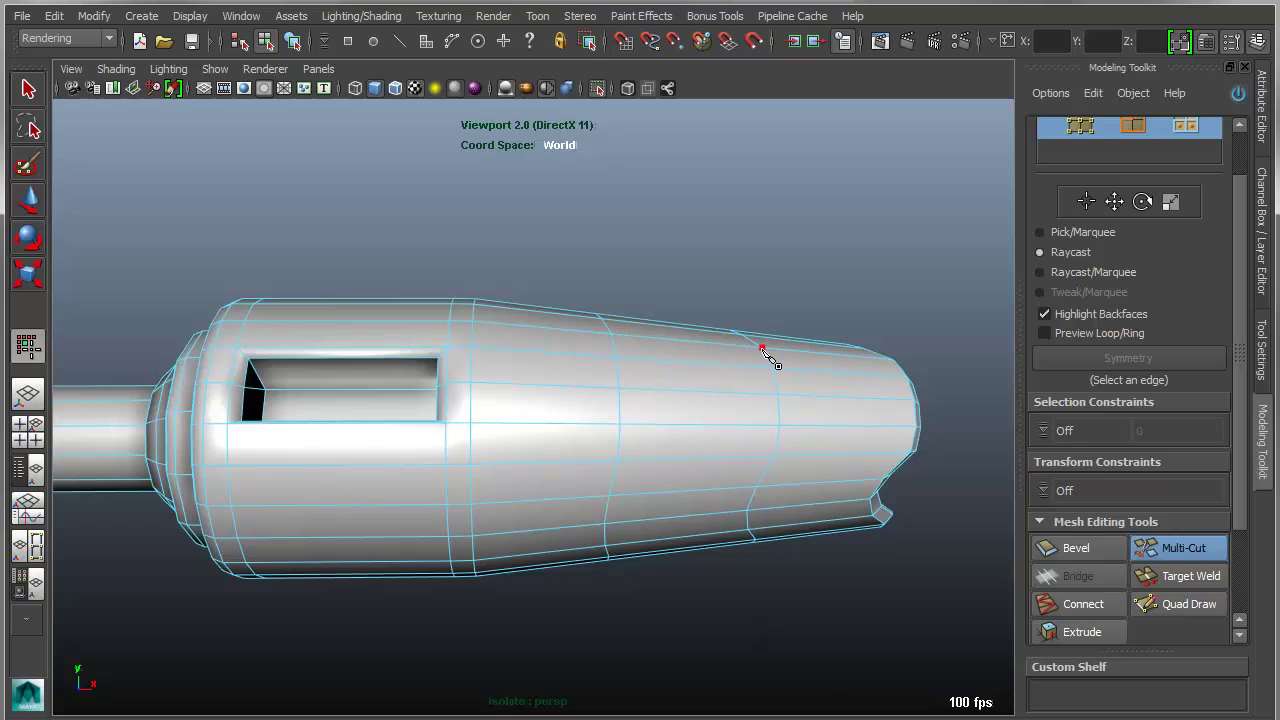
click(607, 524)
alt+middle_drag(787, 317, 762, 278)
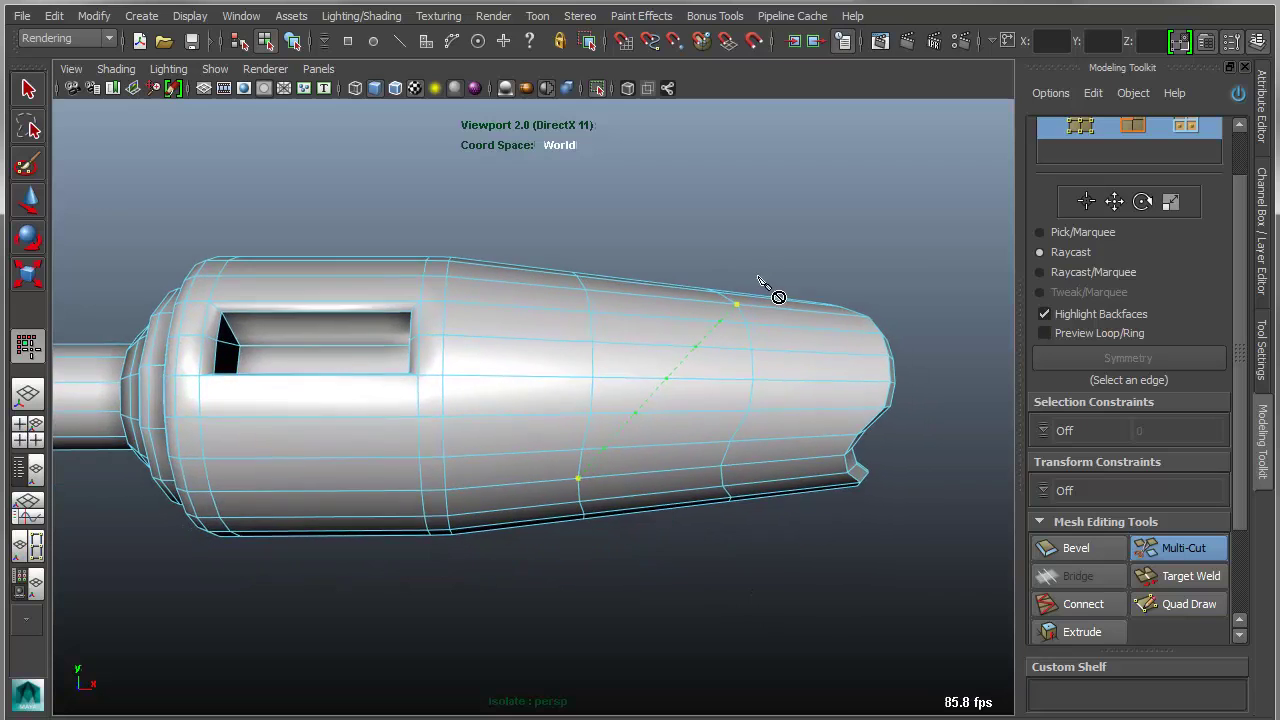
alt+drag(751, 271, 754, 287)
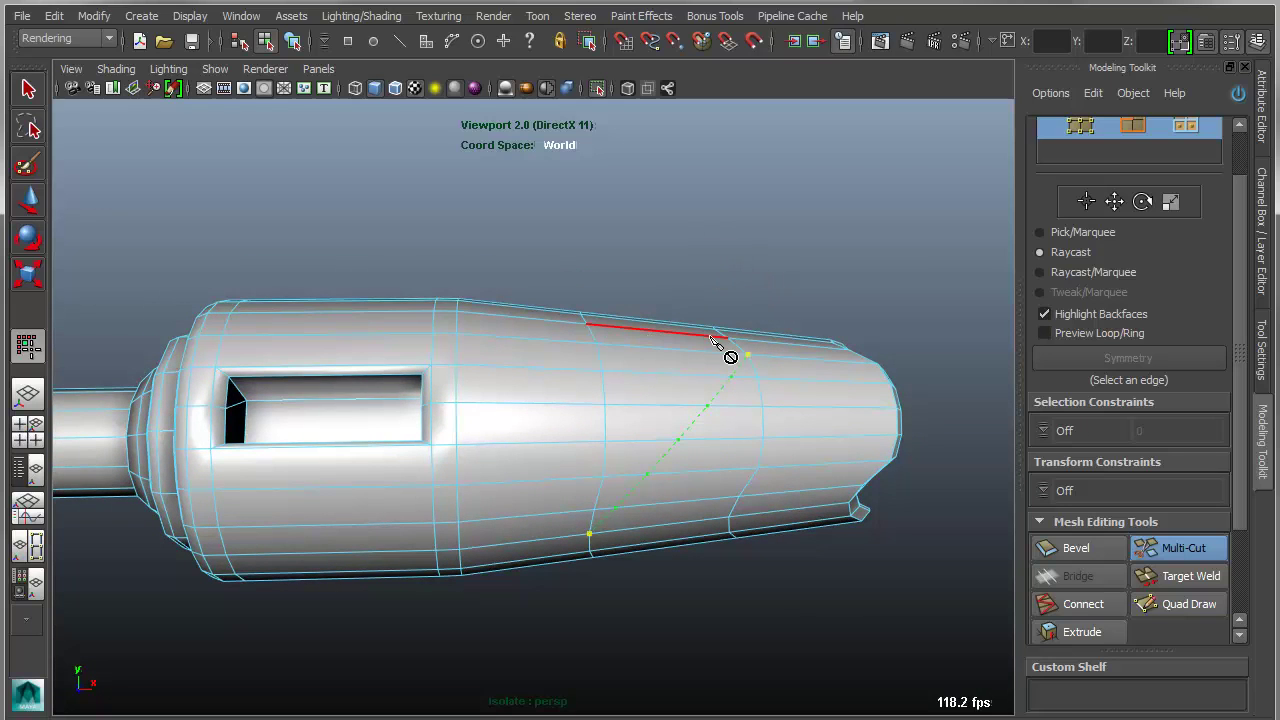
alt+drag(772, 377, 832, 441)
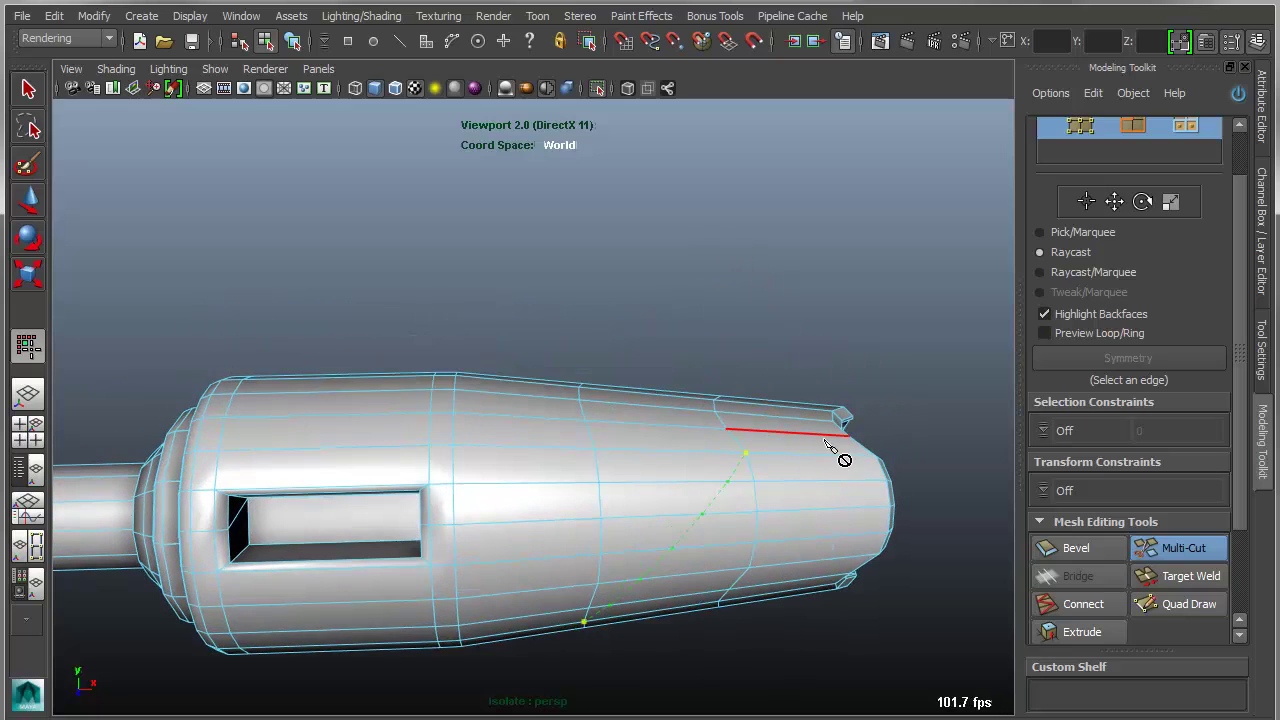
alt+middle_drag(840, 489, 709, 434)
click(564, 416)
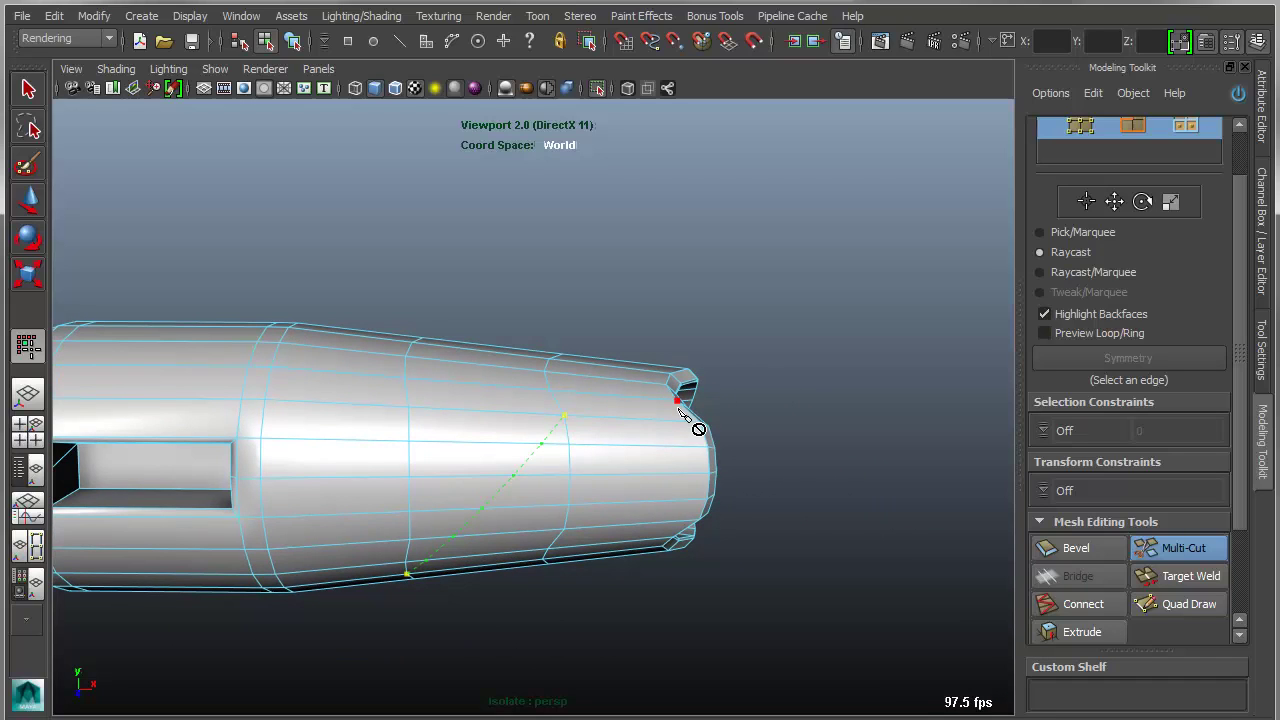
key(Return)
Step: Cut from the upper end of the diagonal cut to the corner of the notch at the body's end
click(564, 415)
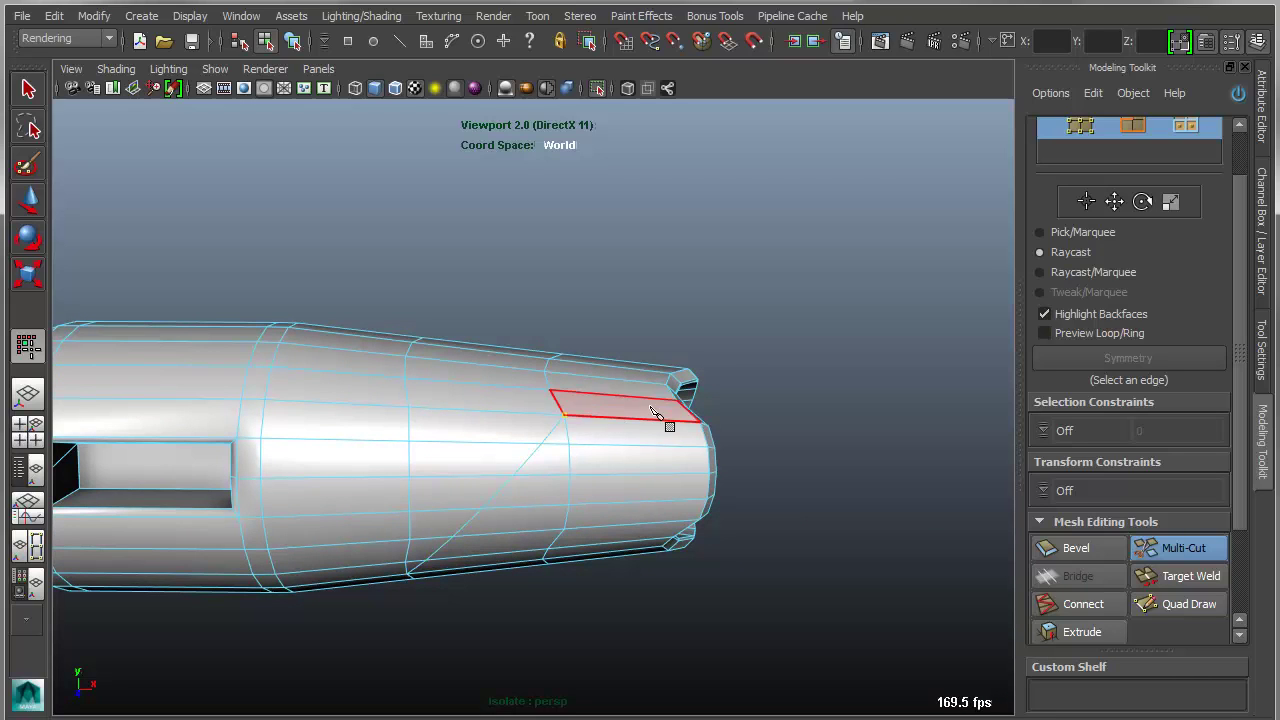
click(677, 403)
key(Return)
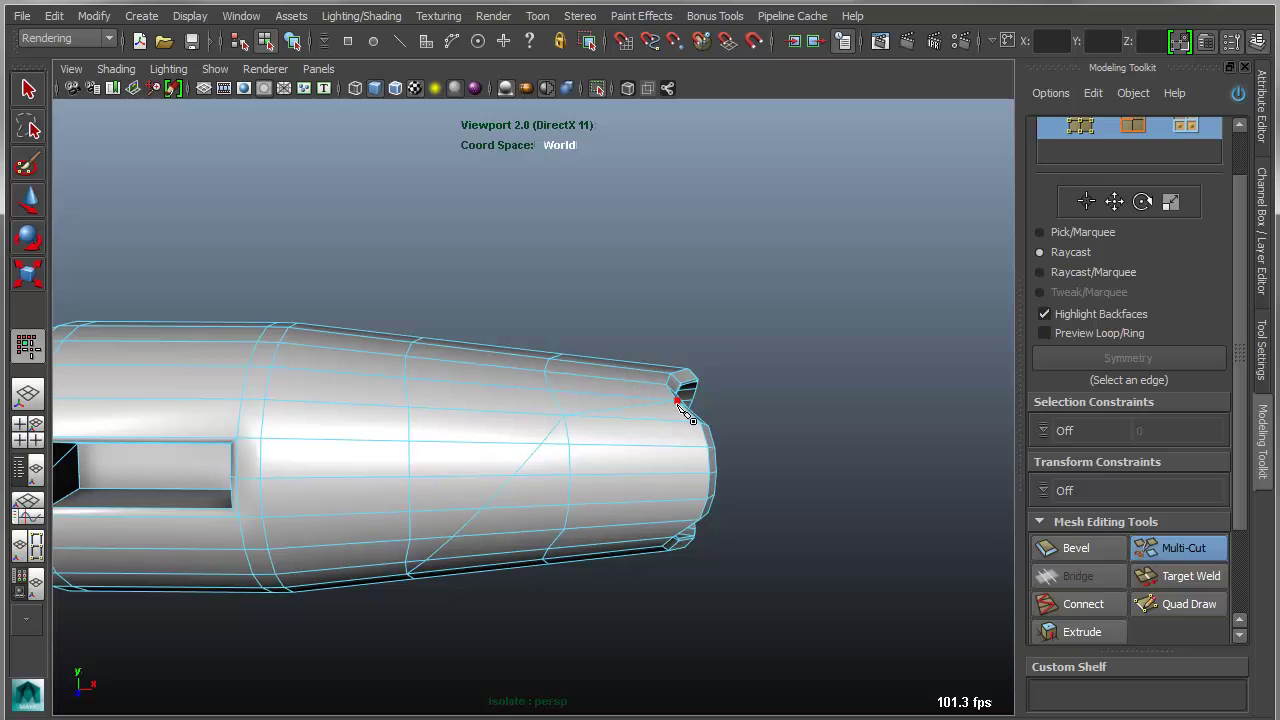
Step: Switch to the front view of the body with Multi-Cut active
alt+drag(669, 405, 683, 377)
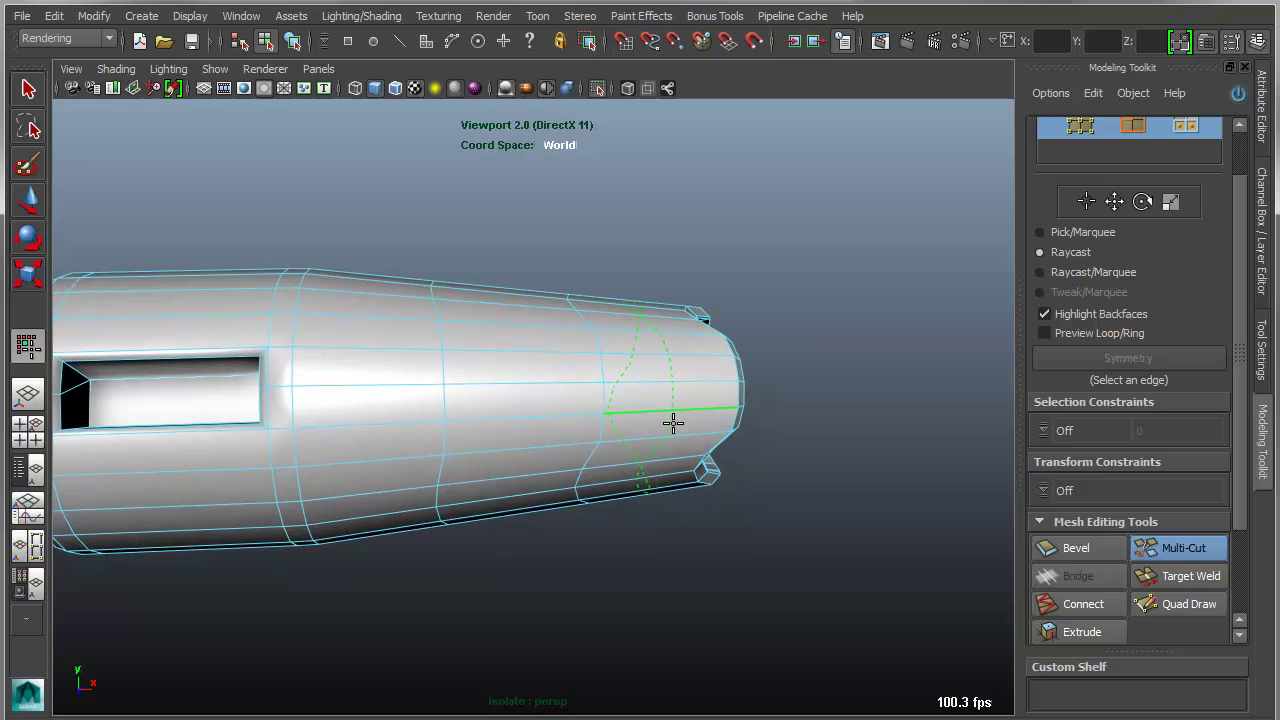
alt+drag(674, 423, 608, 334)
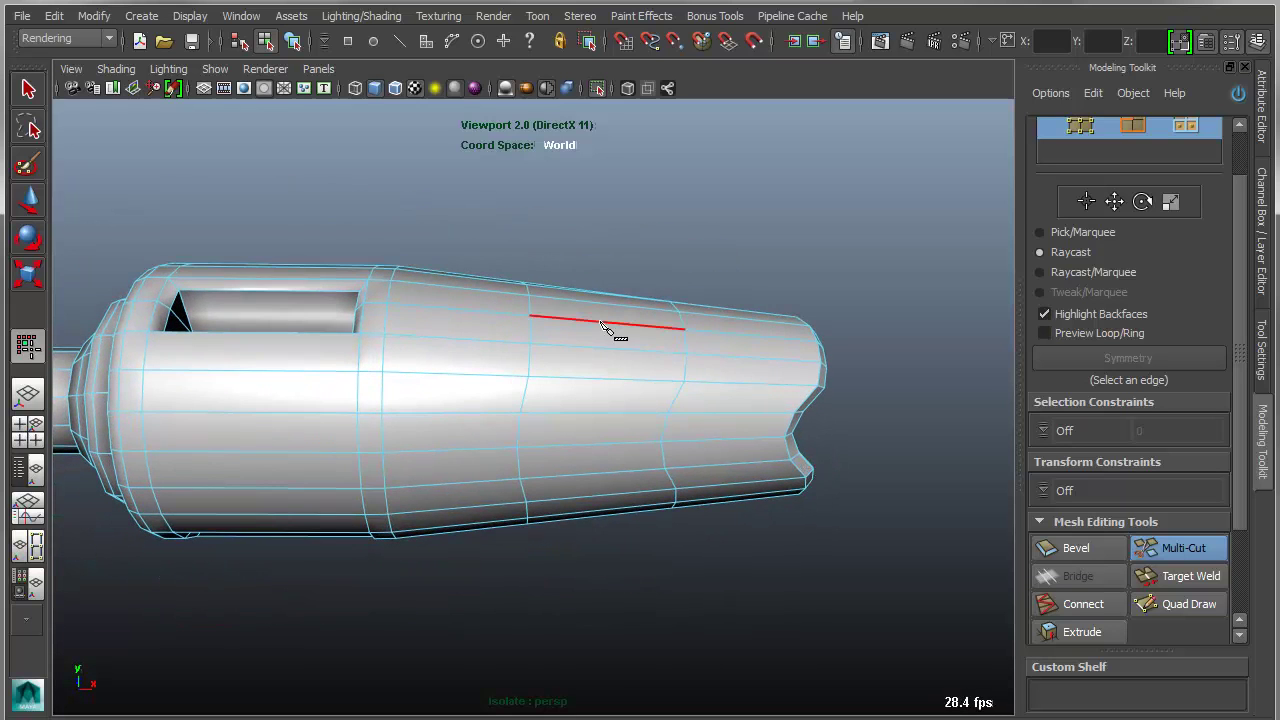
key(space)
drag(598, 250, 586, 283)
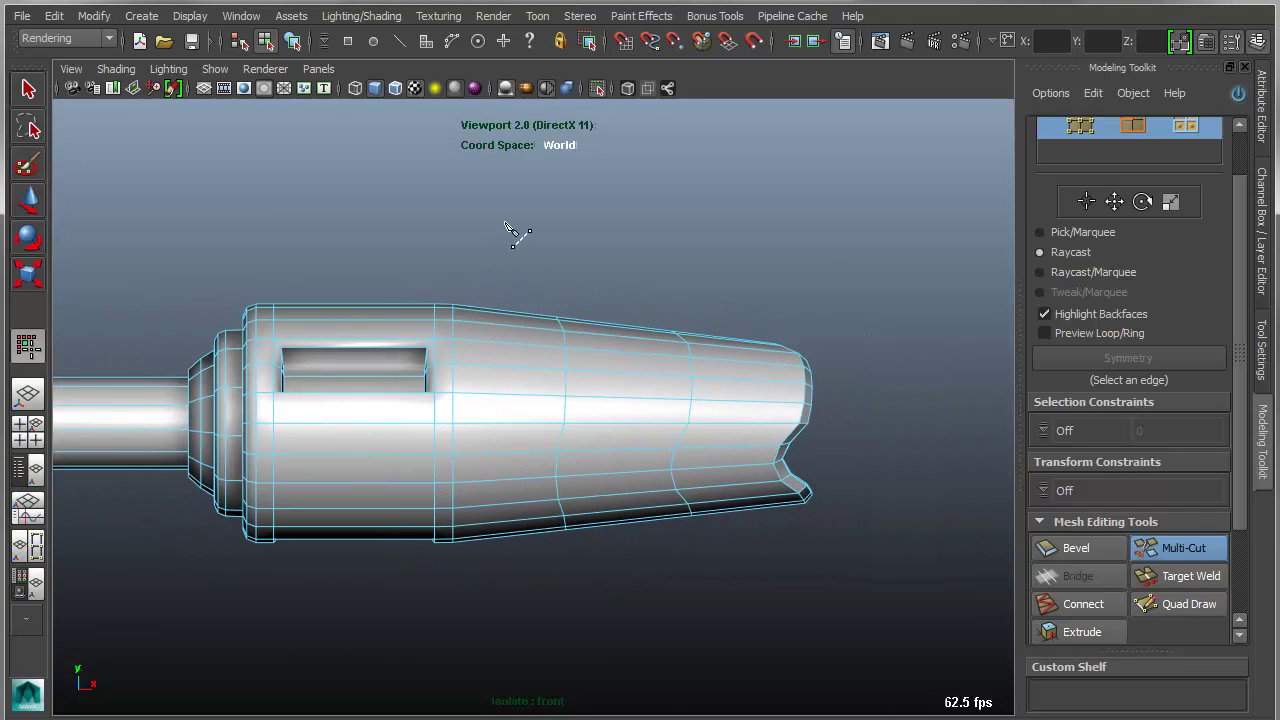
Step: Slice diagonally across the whole body with Multi-Cut and undo the slice
drag(504, 228, 726, 670)
key(ctrl+z)
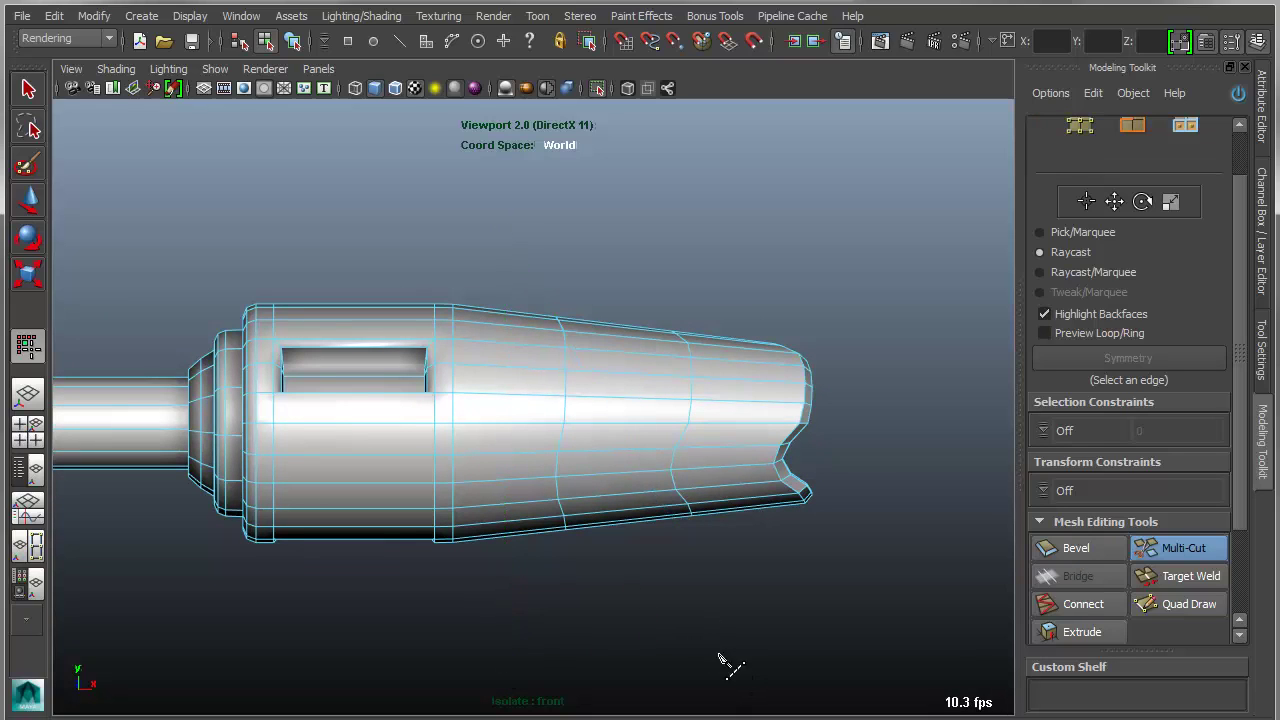
Step: Slice the body along a straight vertical line between the start of the taper and its first edge loop, and leave Multi-Cut
shift+drag(499, 252, 500, 656)
alt+drag(686, 594, 631, 538)
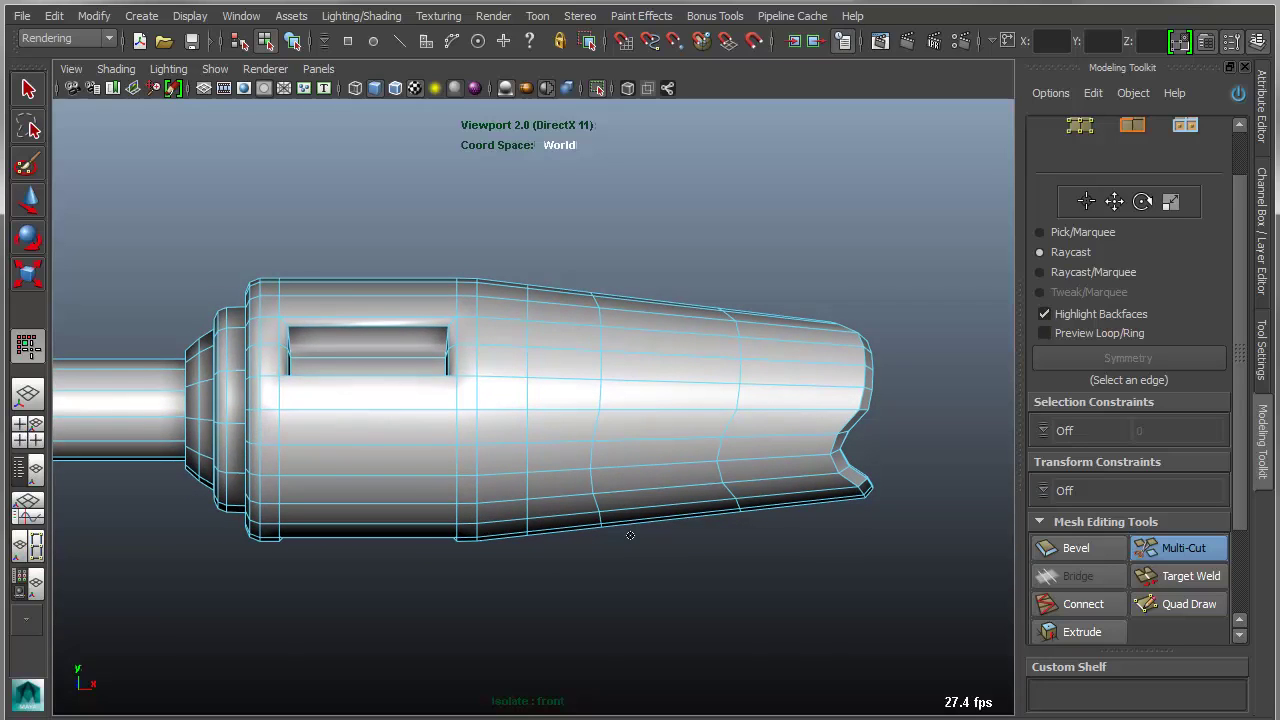
key(q)
Step: Switch to edge selection in the perspective view and select the whole edge loop made by the vertical slice
right_drag(619, 517, 610, 388)
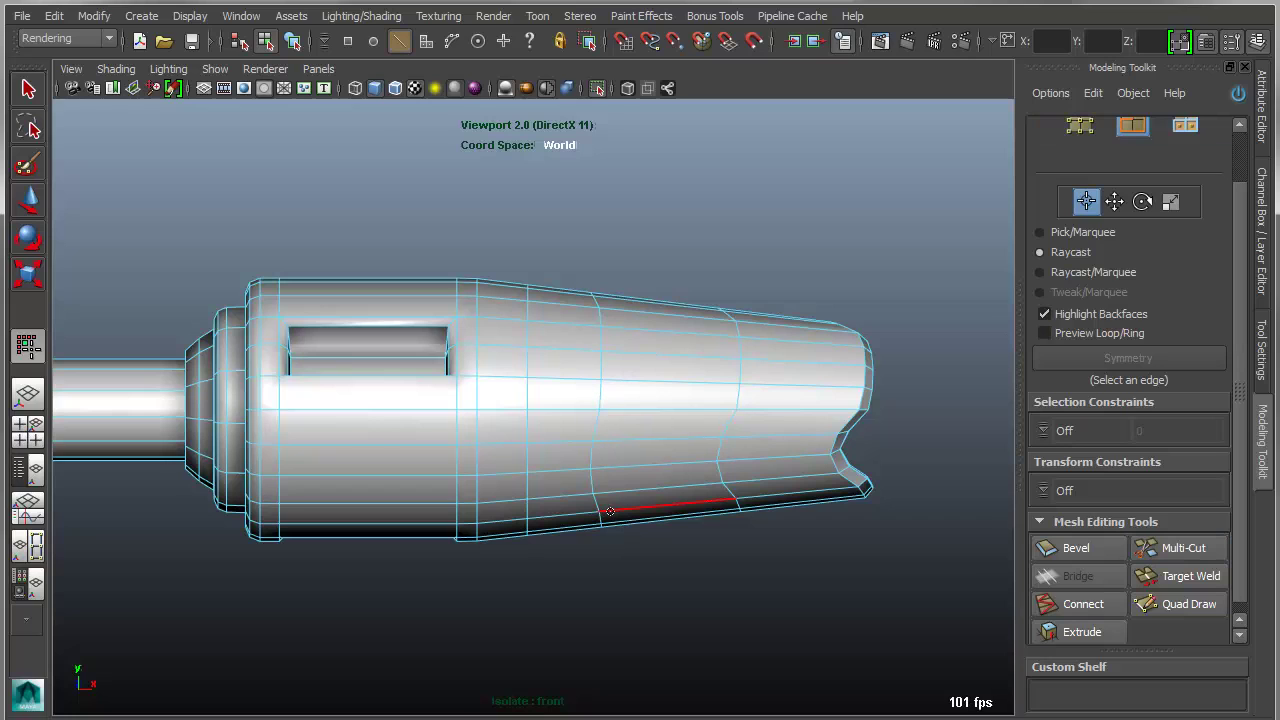
alt+drag(610, 511, 614, 514)
alt+middle_drag(614, 514, 633, 500)
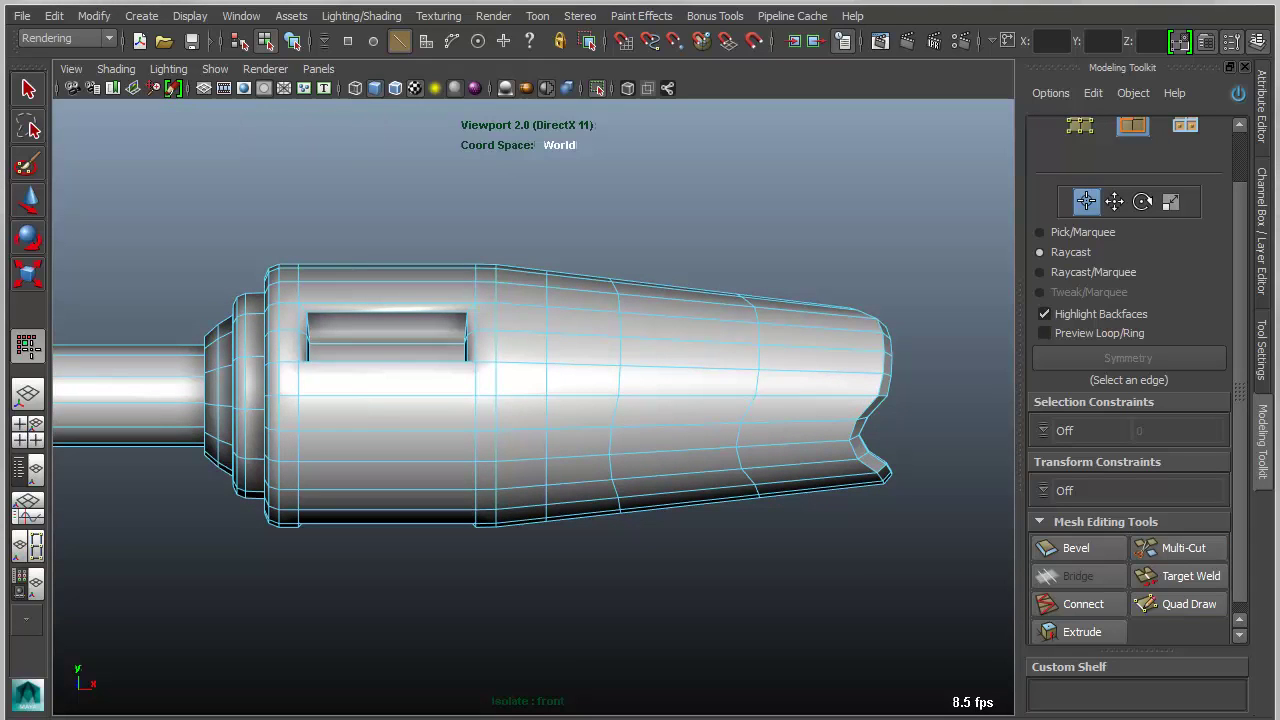
scroll(640, 503, up, 1)
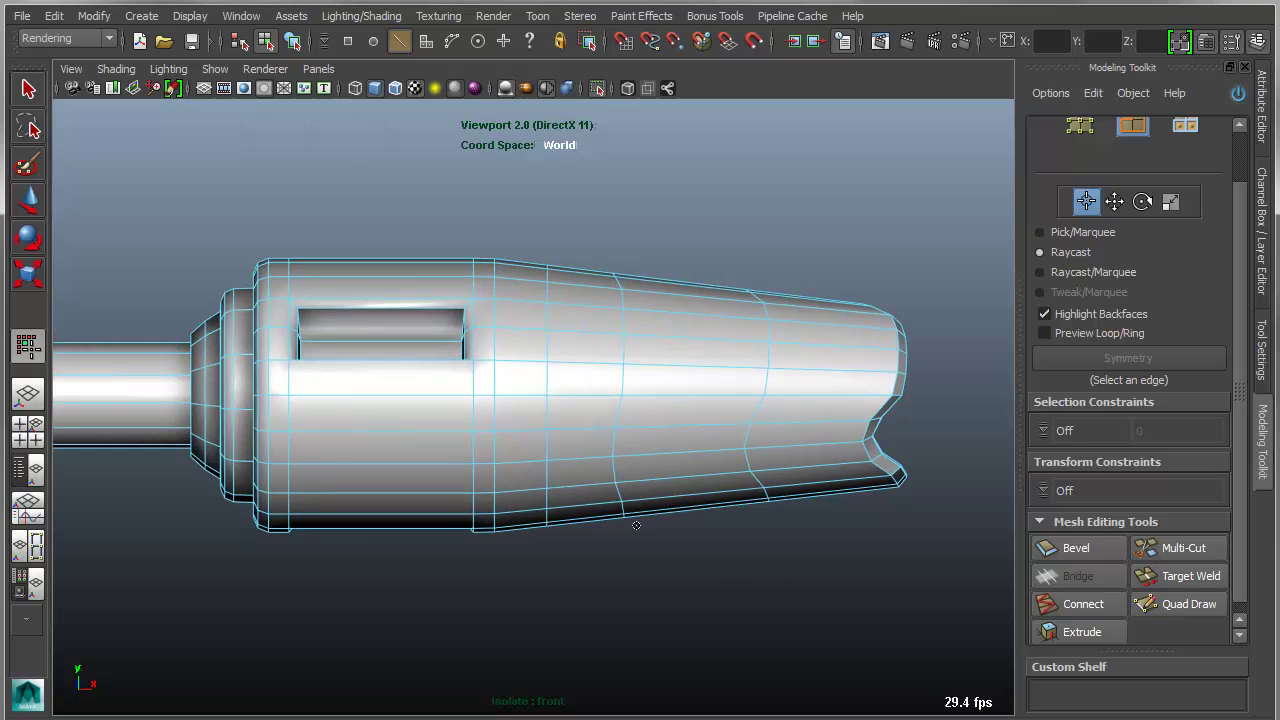
key(space)
drag(636, 526, 534, 357)
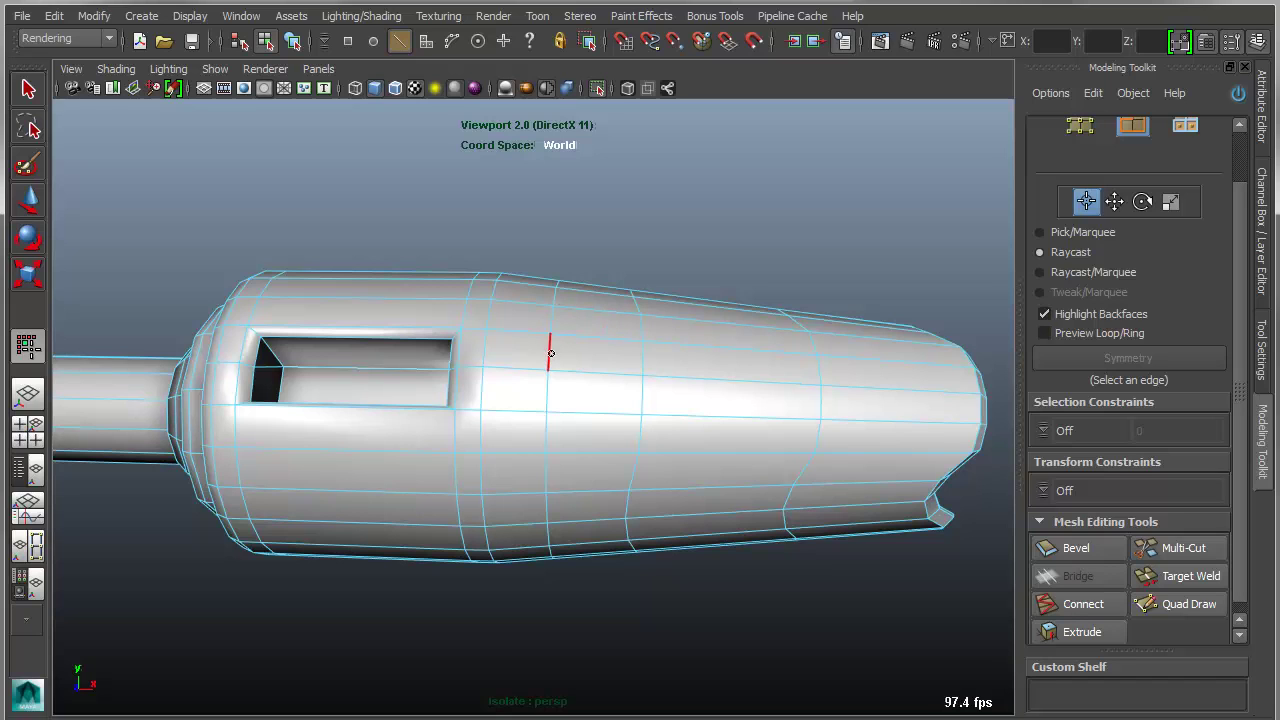
double_click(548, 356)
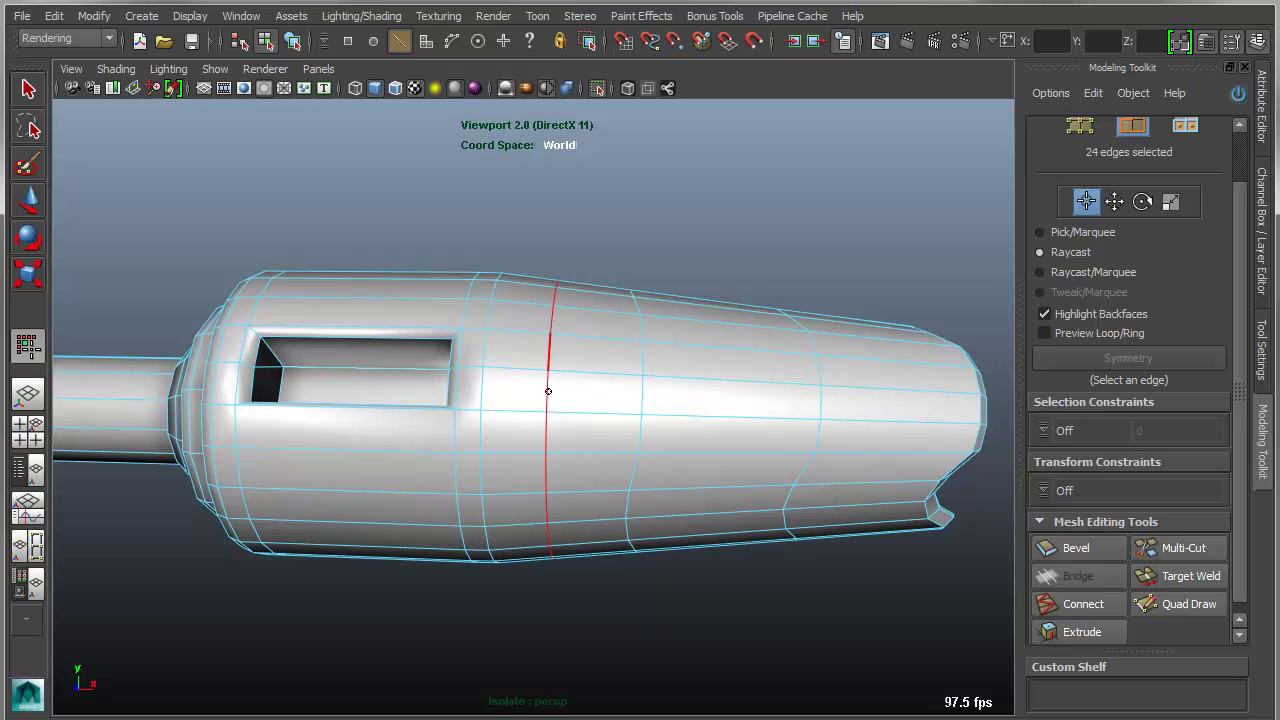
Step: Apply Edit Edge Flow to the selected loop so it follows the body's curvature
scroll(500, 457, up, 3)
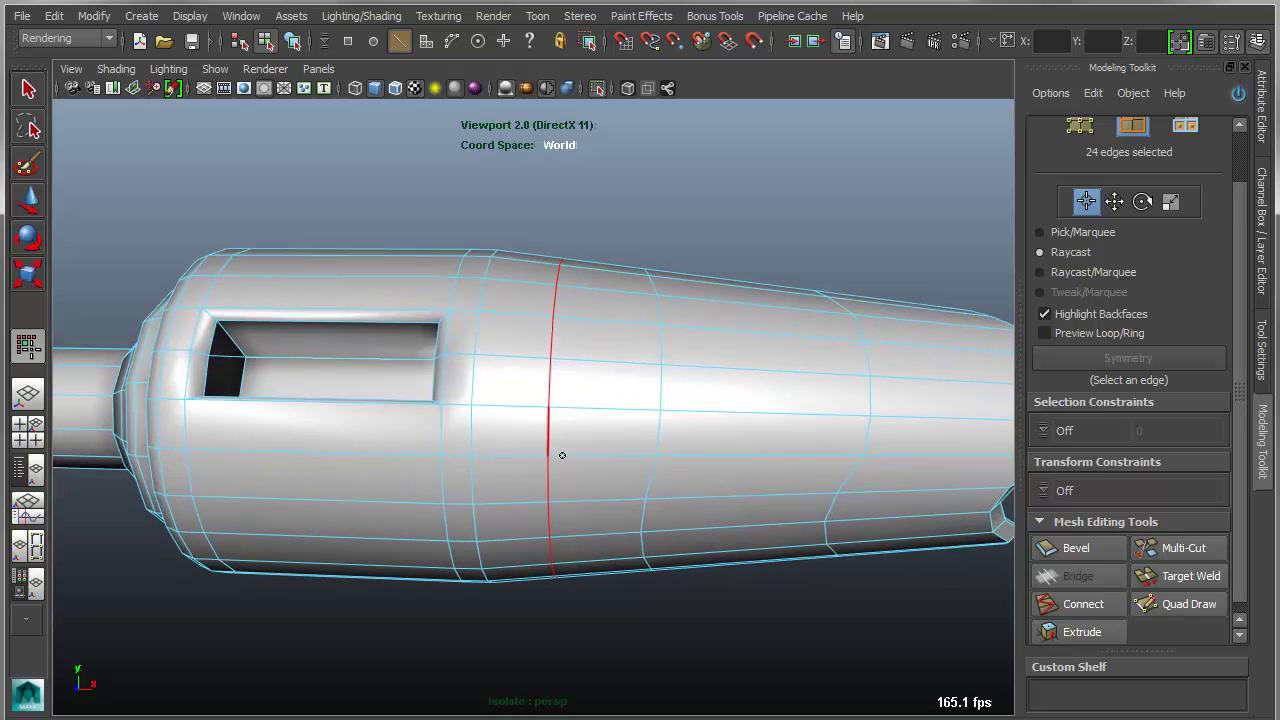
alt+drag(563, 454, 581, 449)
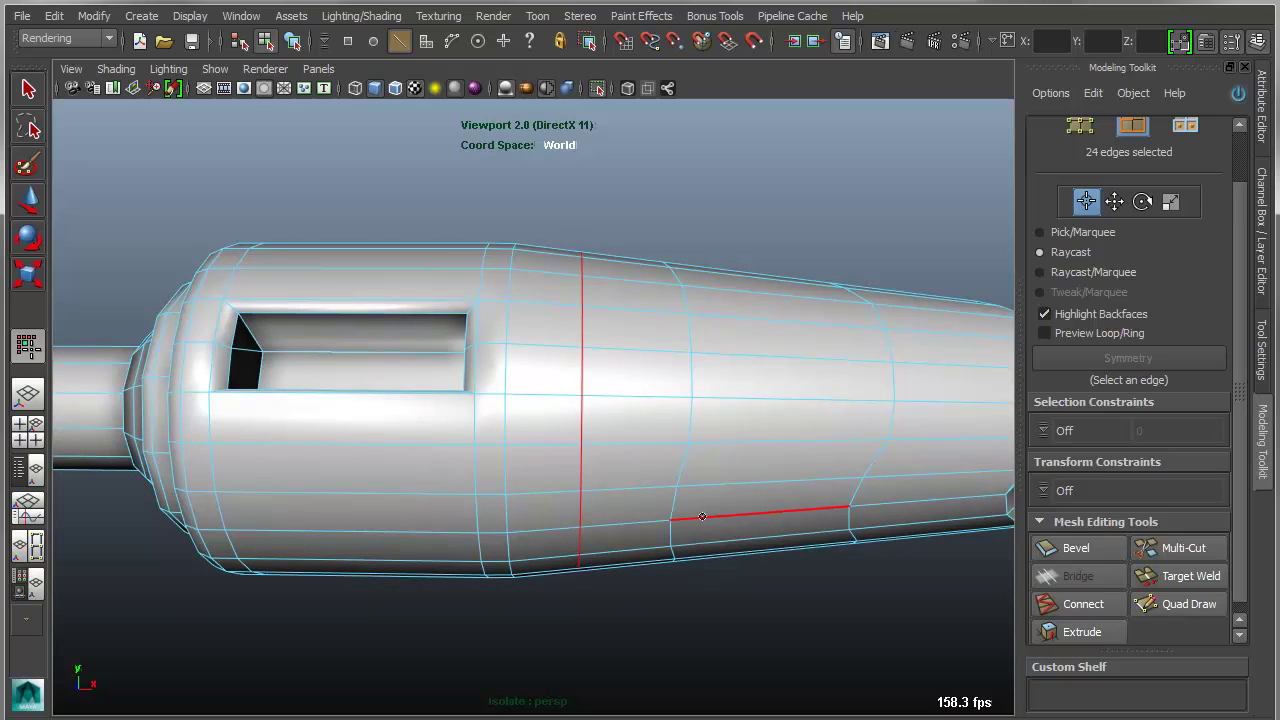
scroll(704, 518, down, 2)
shift+right_click(586, 240)
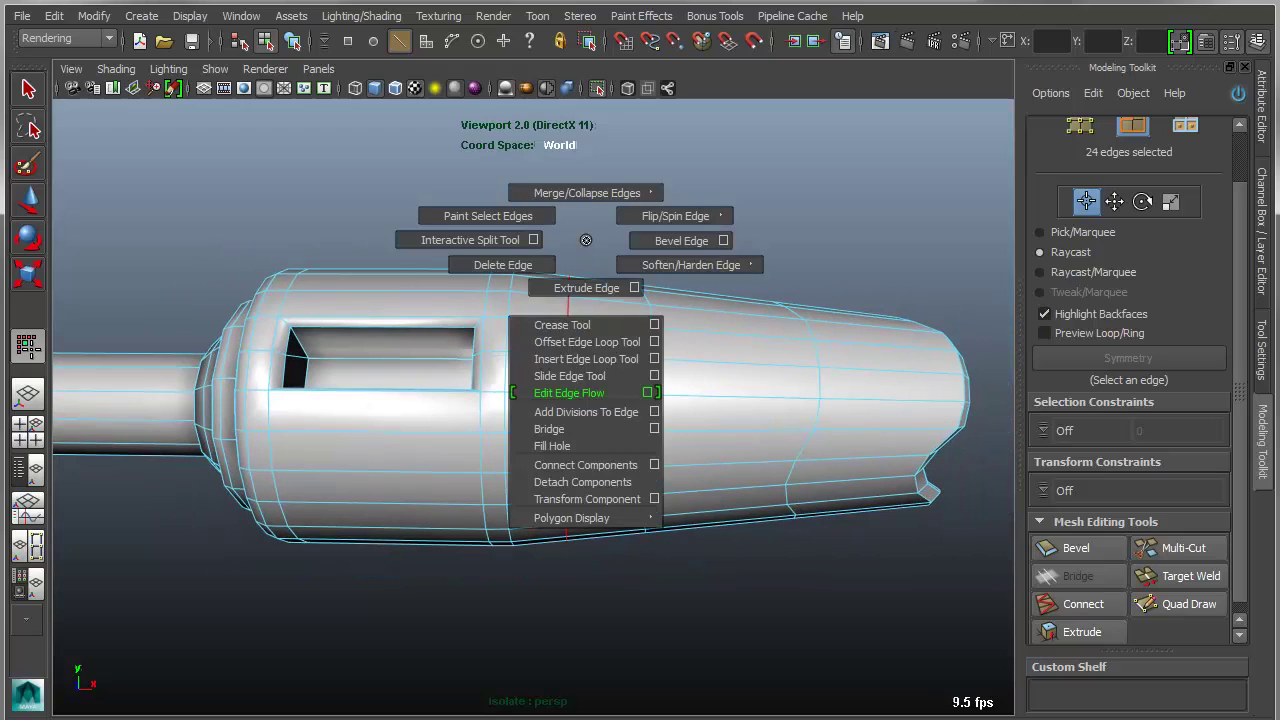
click(587, 393)
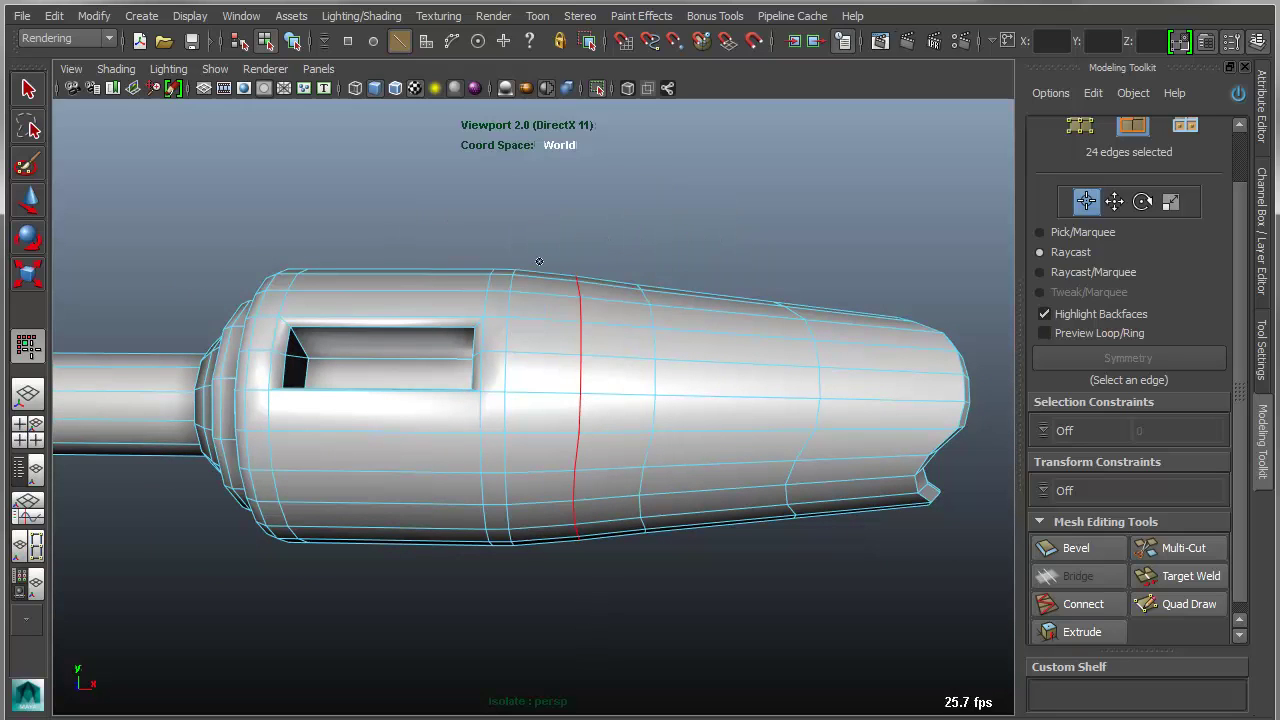
Step: Apply Edit Edge Flow to the taper's middle loop, front loop, and middle and rear loops again, and clear the selection
double_click(655, 419)
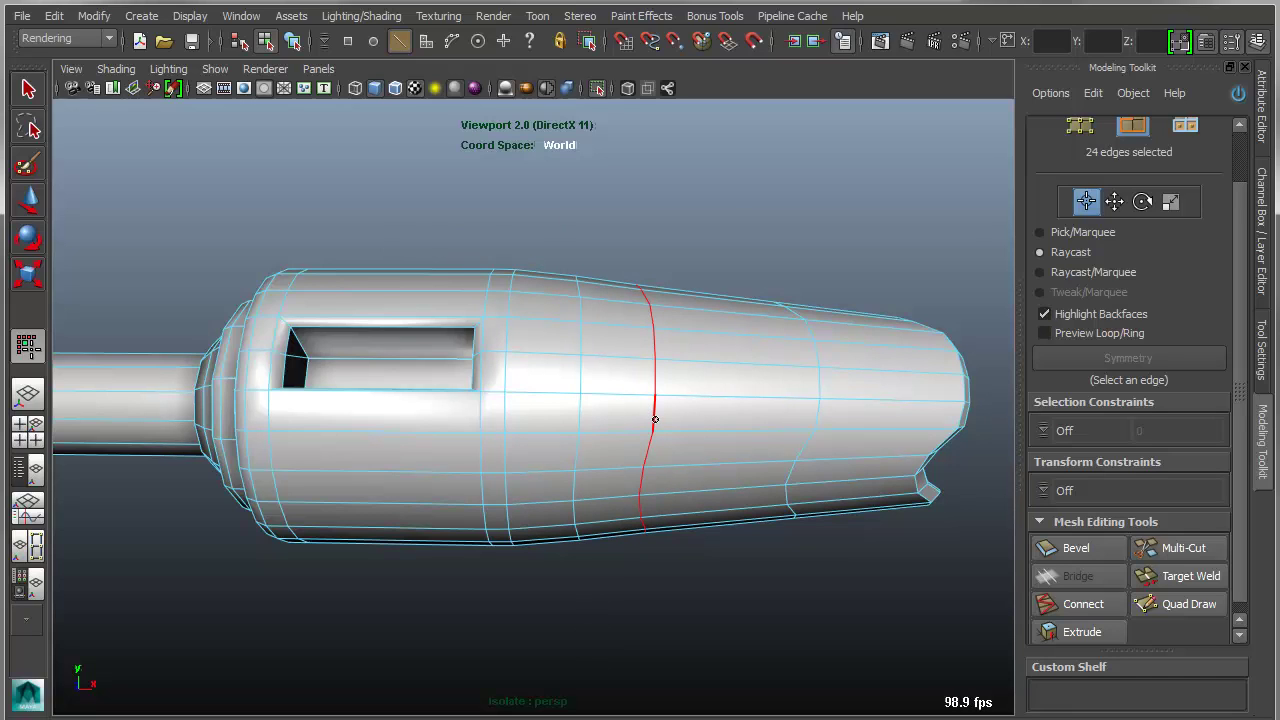
key(g)
key(Right)
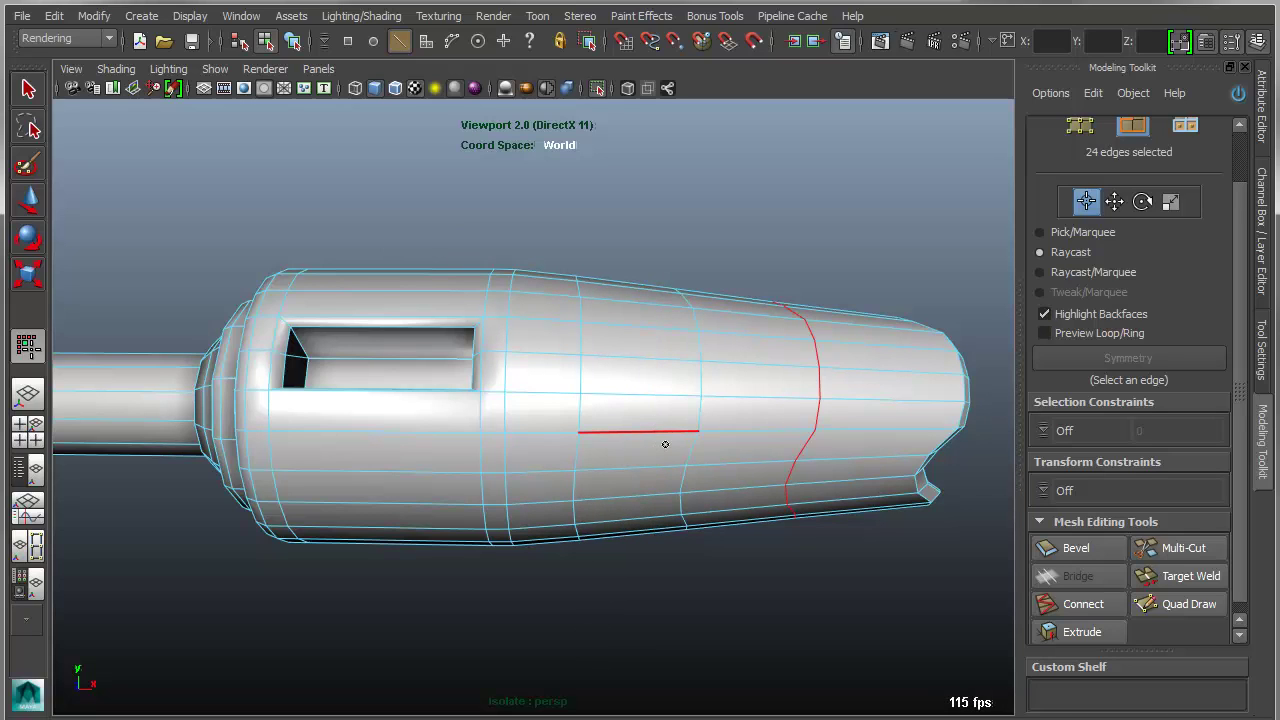
key(g)
key(Left)
key(g)
key(Left)
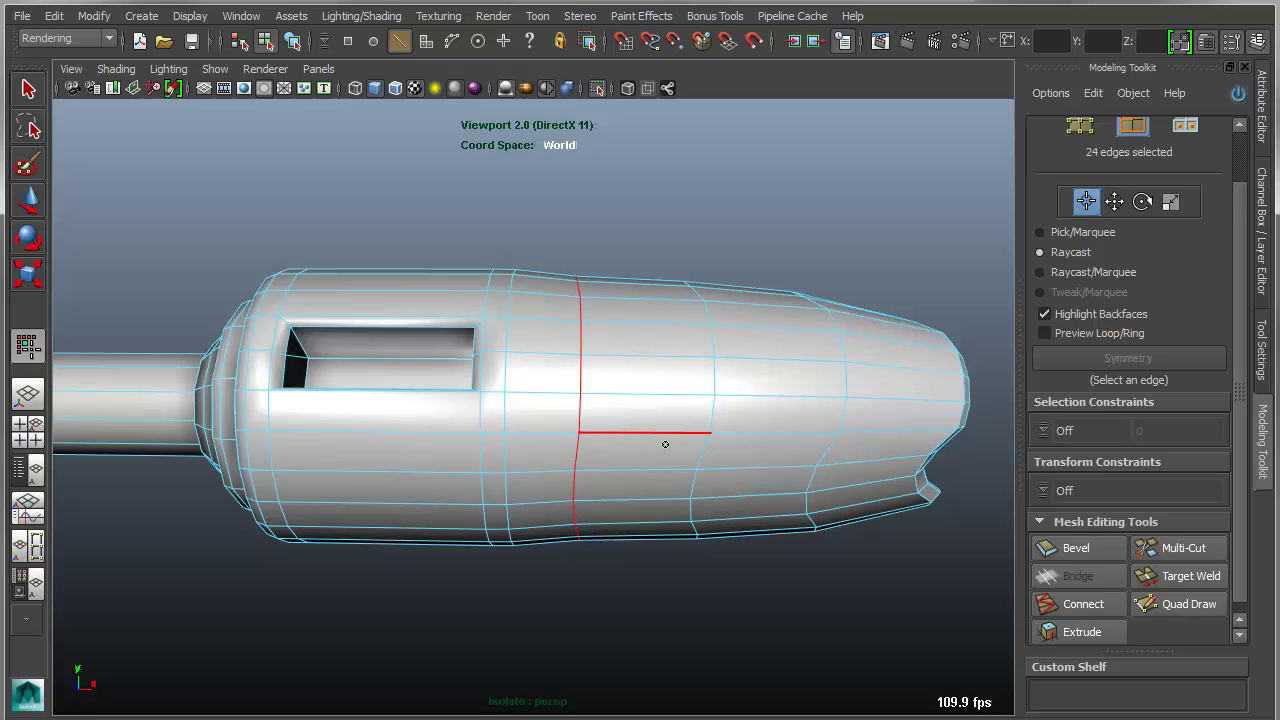
key(g)
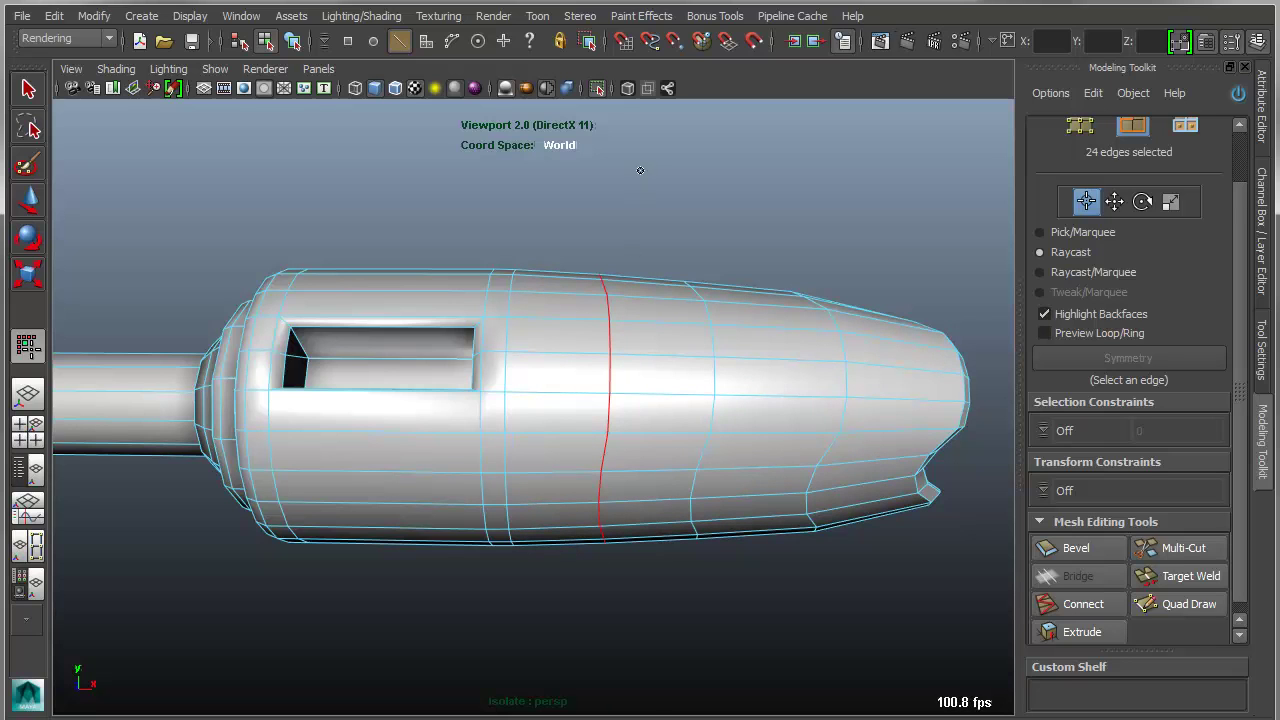
click(644, 200)
alt+drag(643, 206, 619, 185)
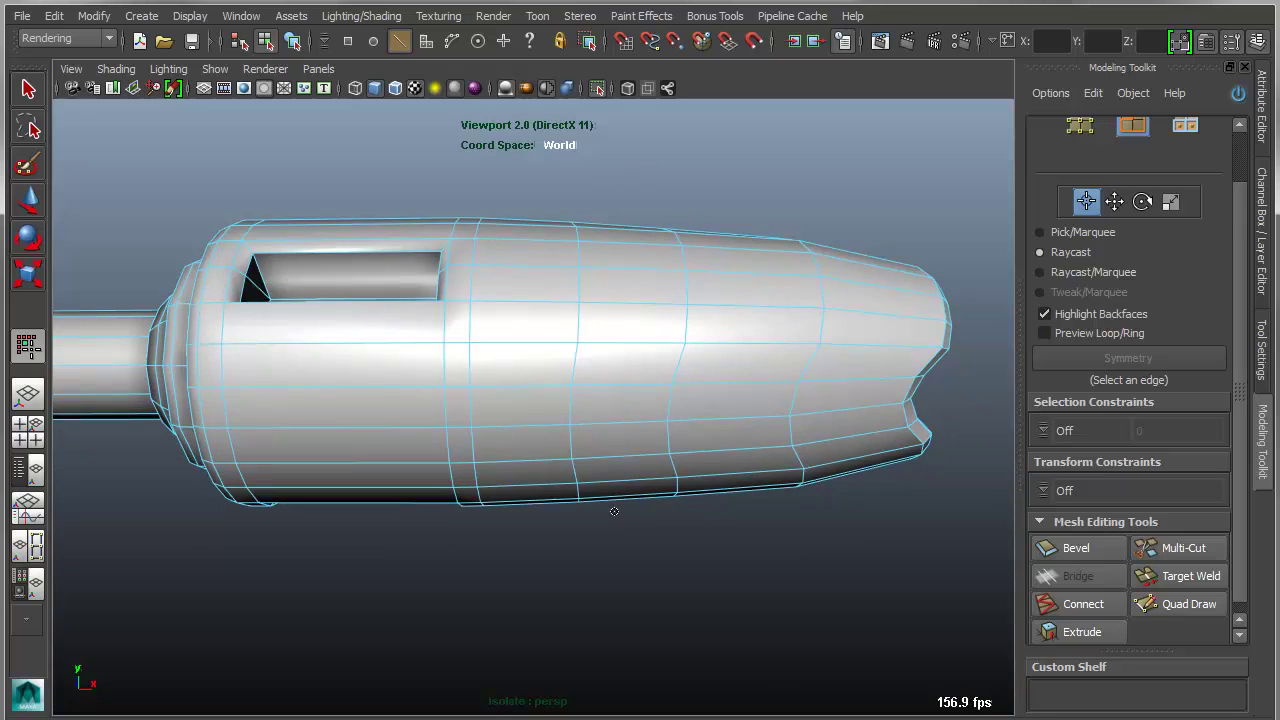
alt+drag(614, 511, 579, 408)
Step: Reselect the rear taper loop and walk through the three taper loops, reapplying Edit Edge Flow to smooth the curve further
double_click(591, 401)
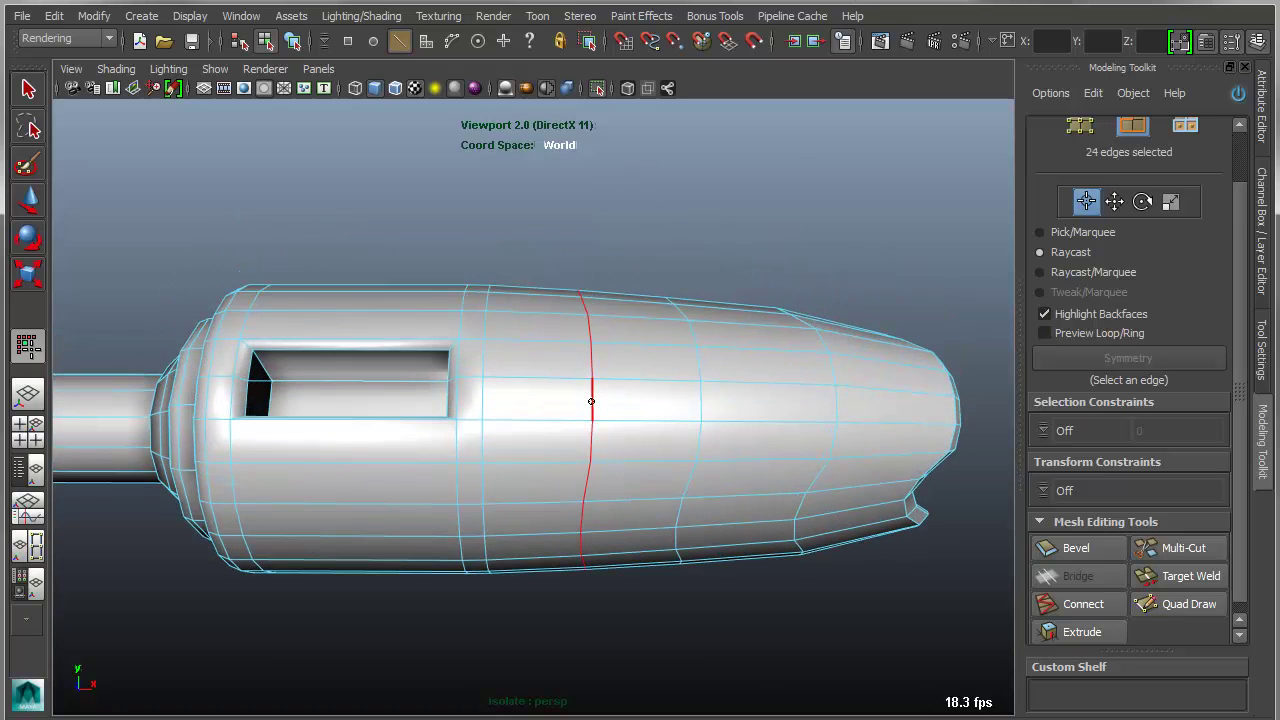
key(Right)
key(Right)
key(Right)
key(Left)
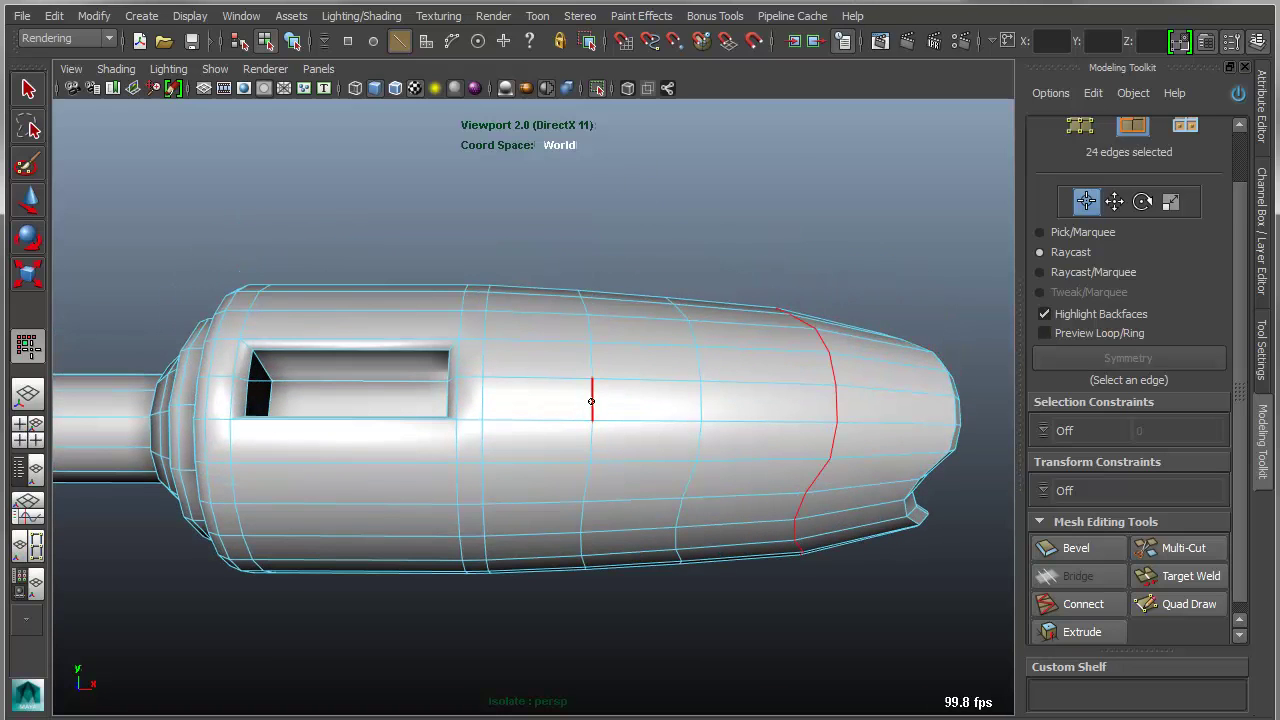
key(Left)
key(Left)
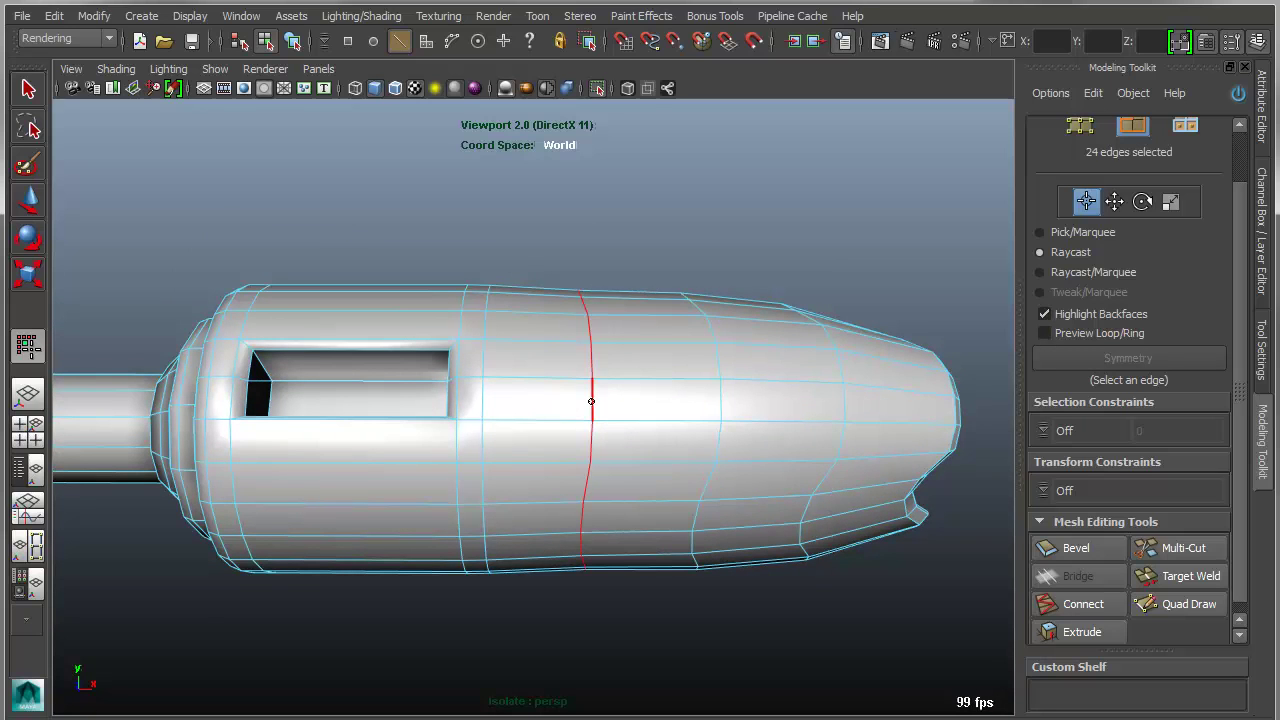
scroll(683, 471, down, 1)
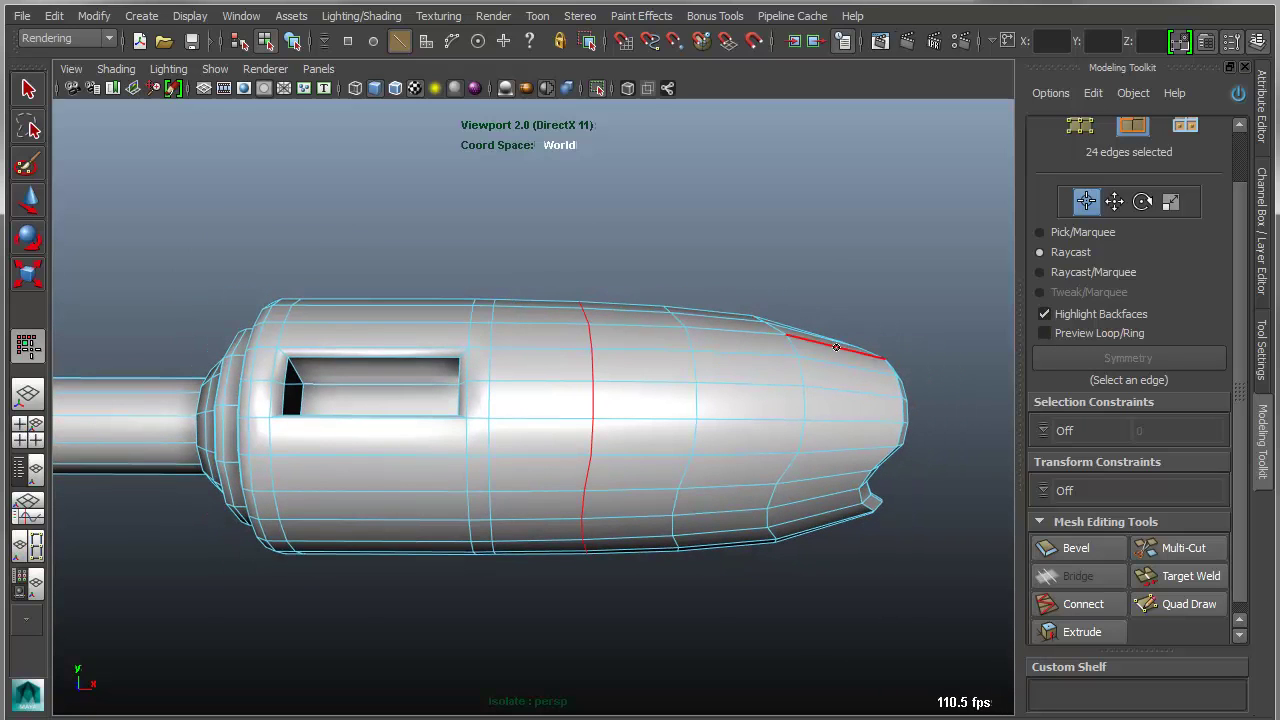
alt+drag(412, 571, 414, 555)
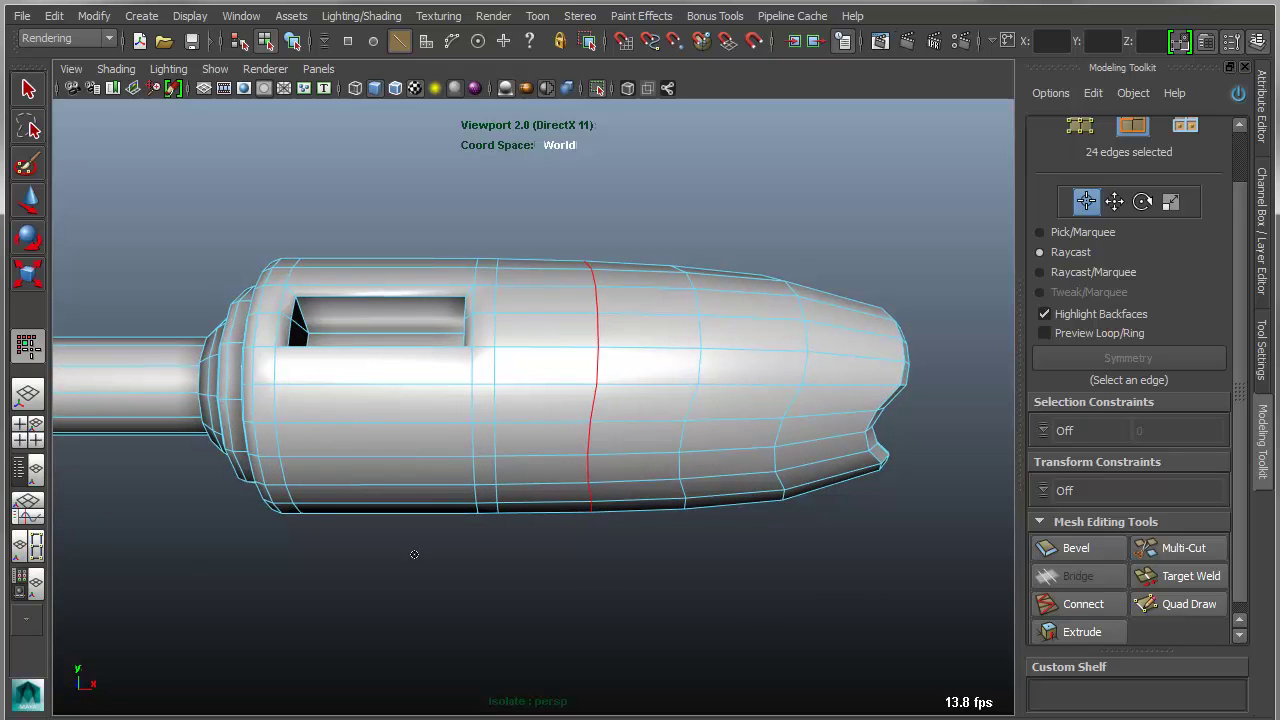
alt+drag(414, 554, 620, 532)
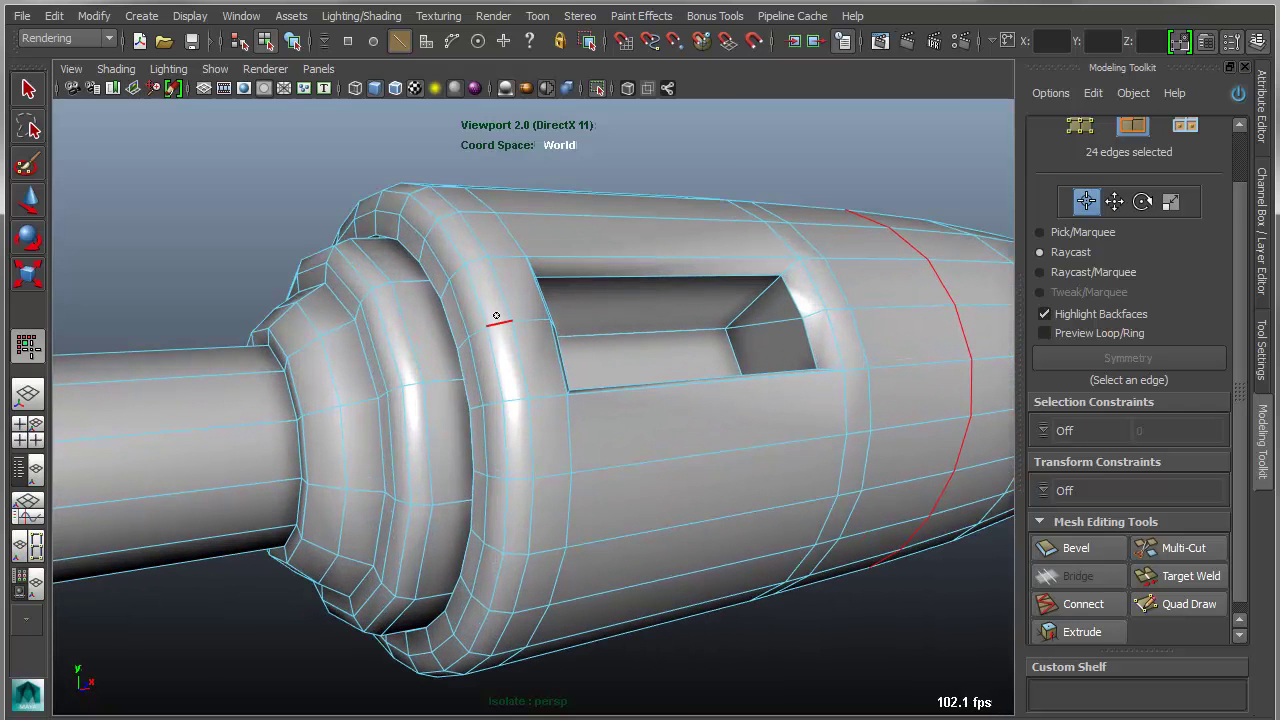
Step: Select an edge on the stepped collar nearest the barrel and open the Insert Edge Loop Tool's settings
alt+middle_drag(466, 371, 551, 397)
alt+right_drag(551, 397, 580, 411)
alt+middle_drag(453, 385, 527, 393)
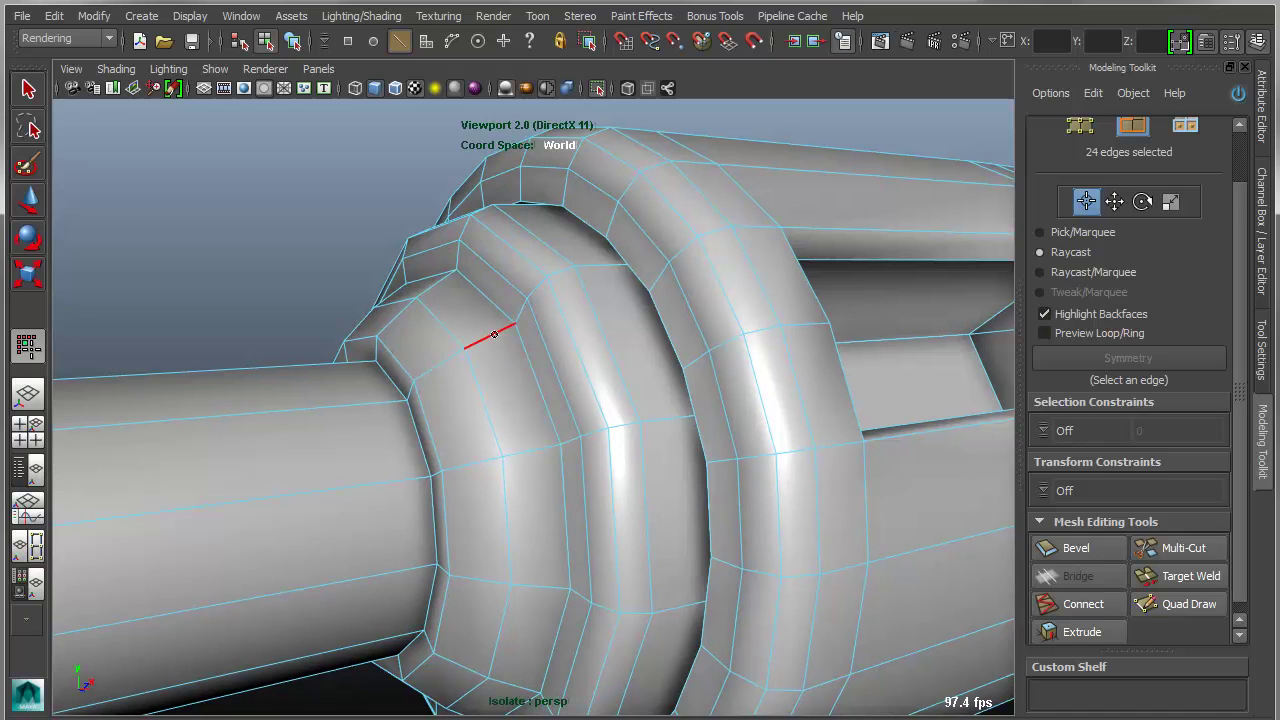
click(494, 334)
shift+right_click(494, 334)
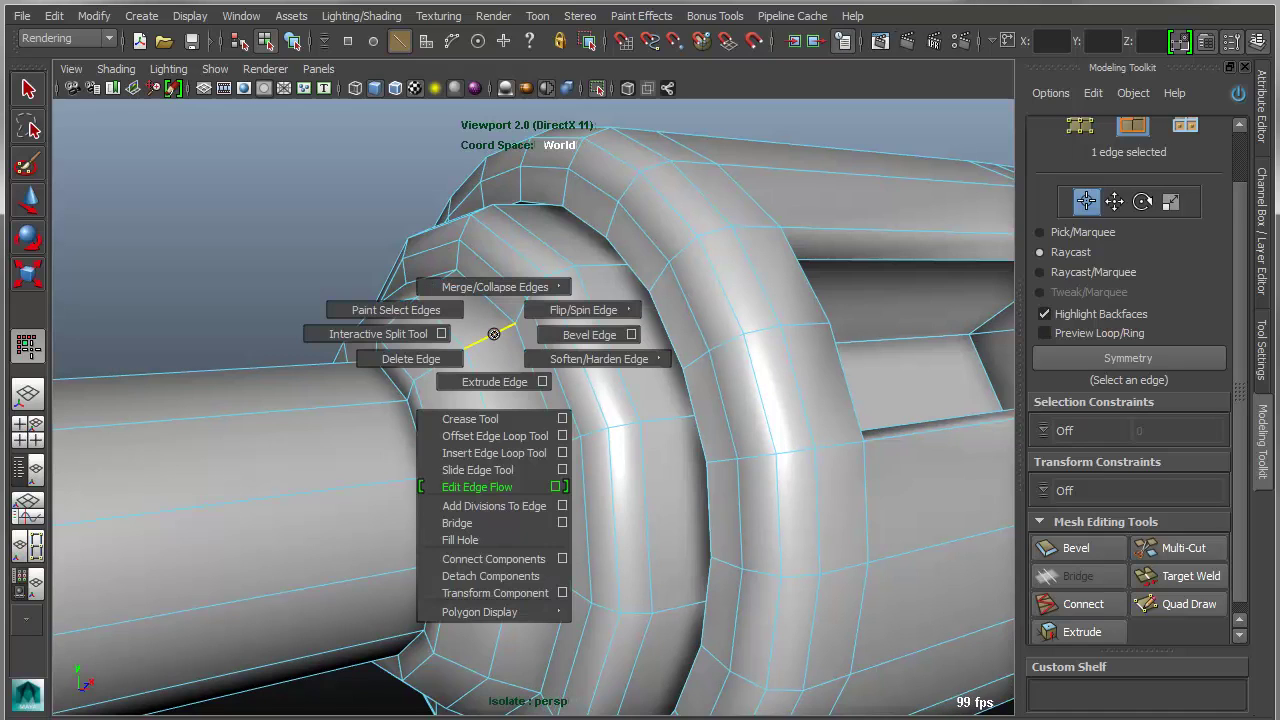
click(562, 453)
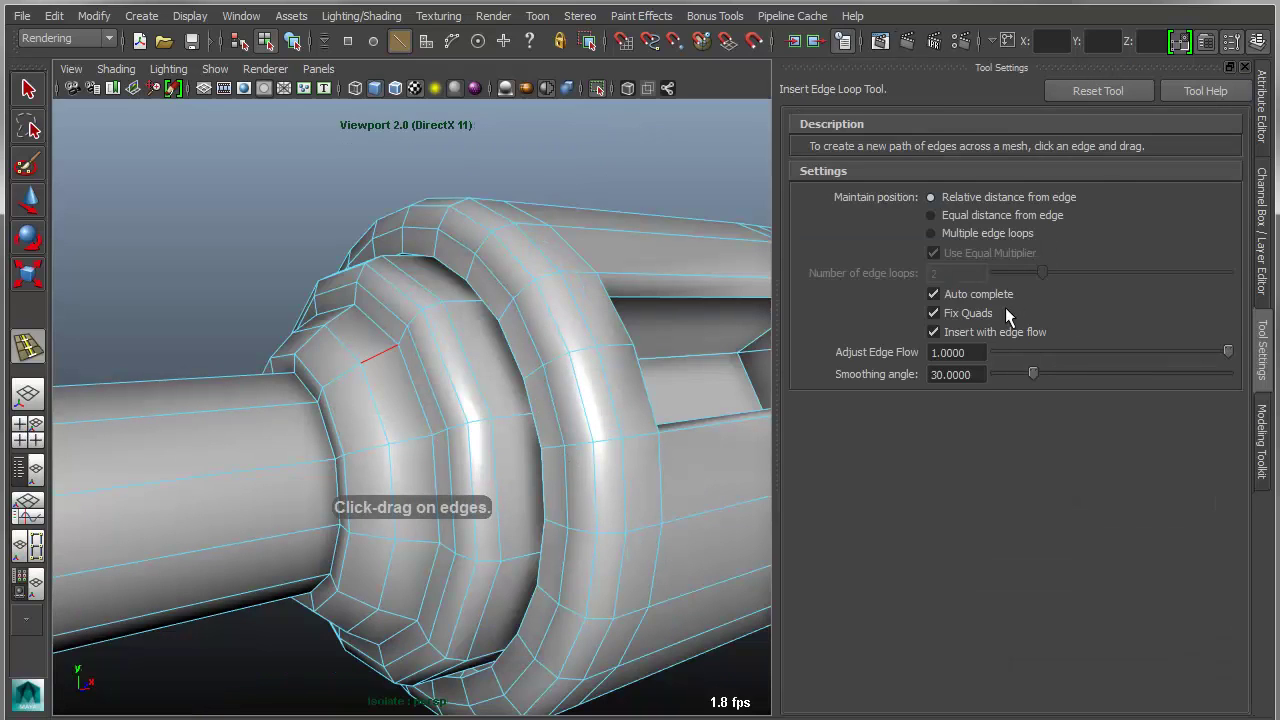
Step: Insert an edge loop around the collar's smallest ring with Insert with edge flow turned off, and undo it
click(933, 332)
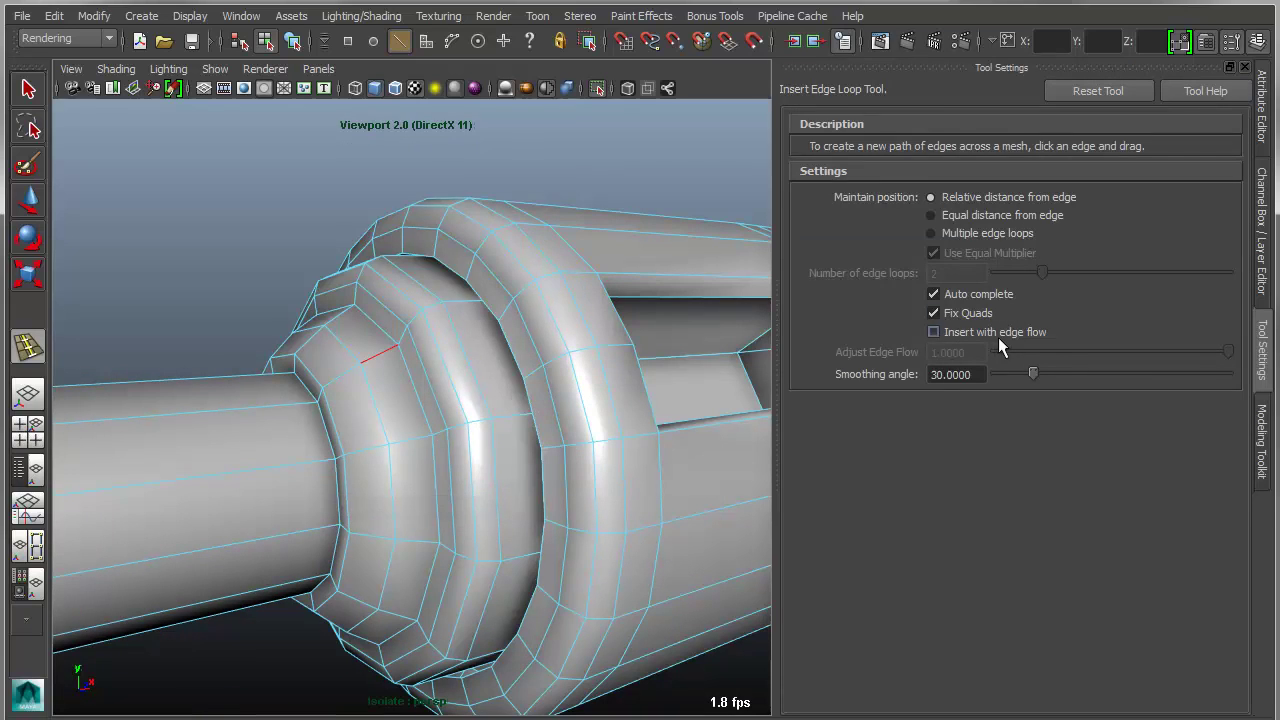
drag(385, 345, 388, 362)
alt+right_drag(326, 453, 400, 440)
alt+drag(400, 440, 362, 445)
alt+middle_drag(286, 417, 332, 420)
alt+right_drag(332, 420, 264, 417)
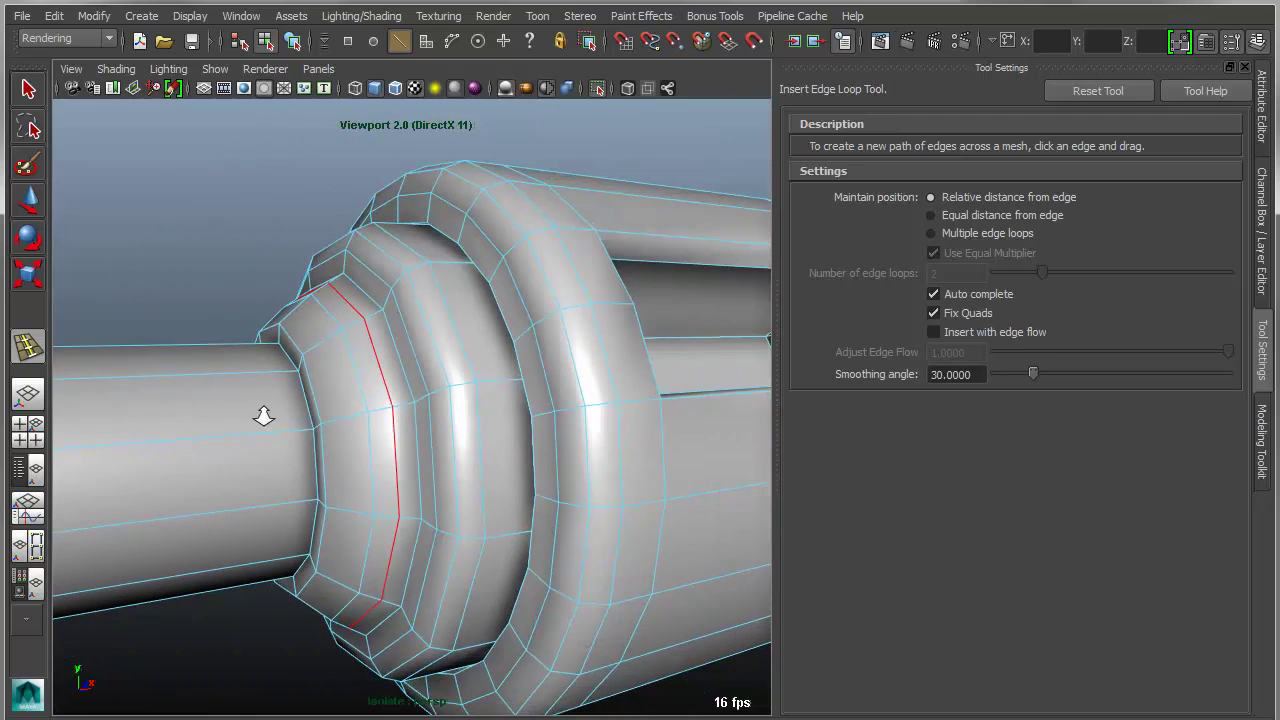
key(ctrl+z)
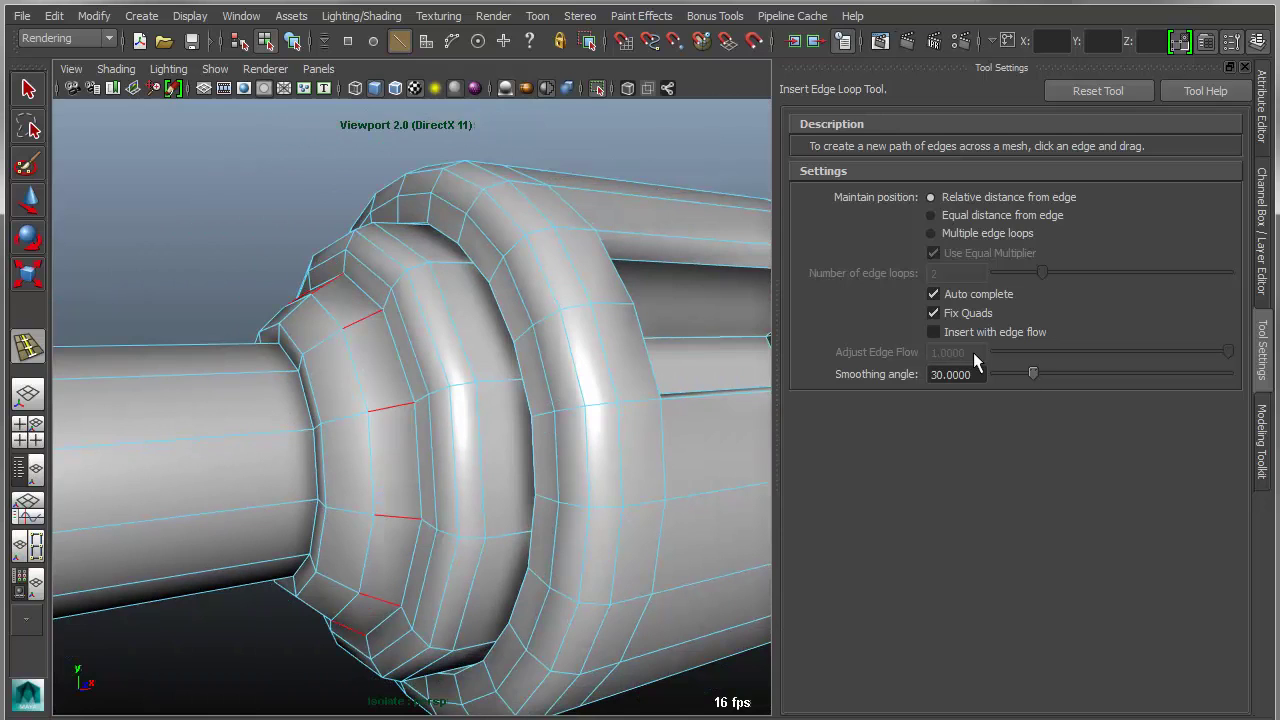
Step: Turn on Insert with edge flow, insert two edge loops around the collar's smallest ring, and leave the tool
click(934, 333)
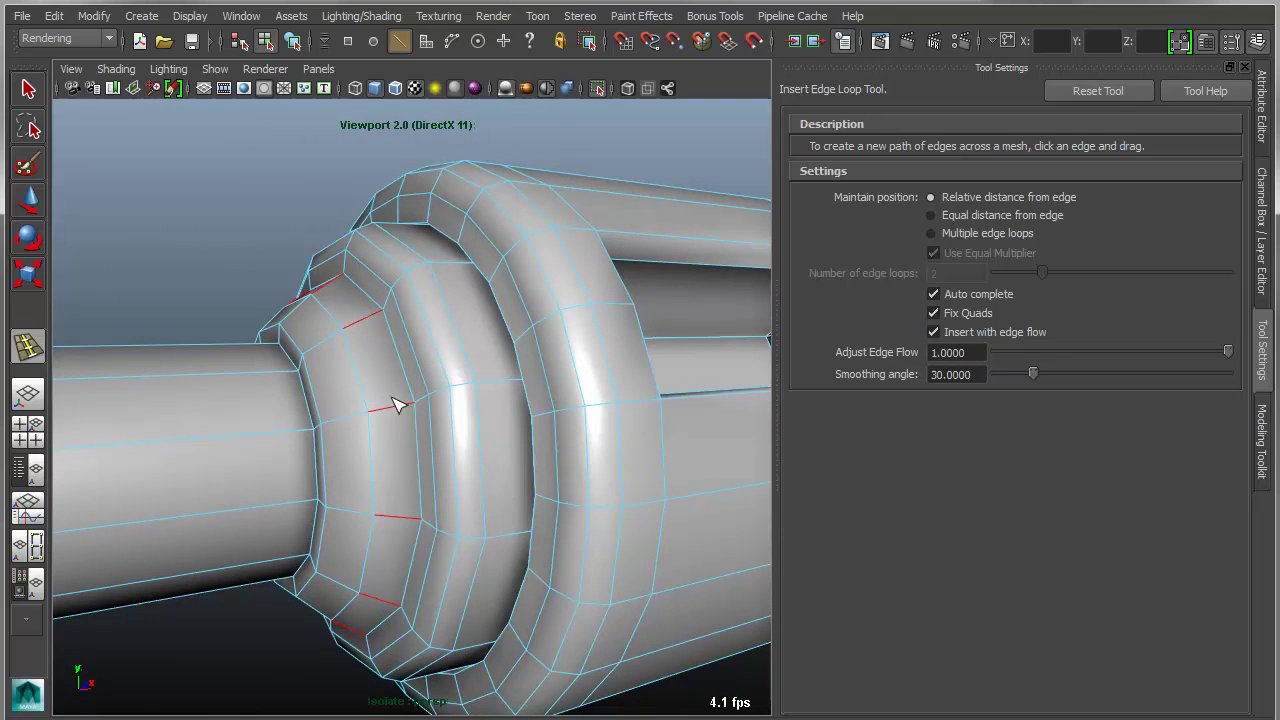
drag(400, 408, 399, 413)
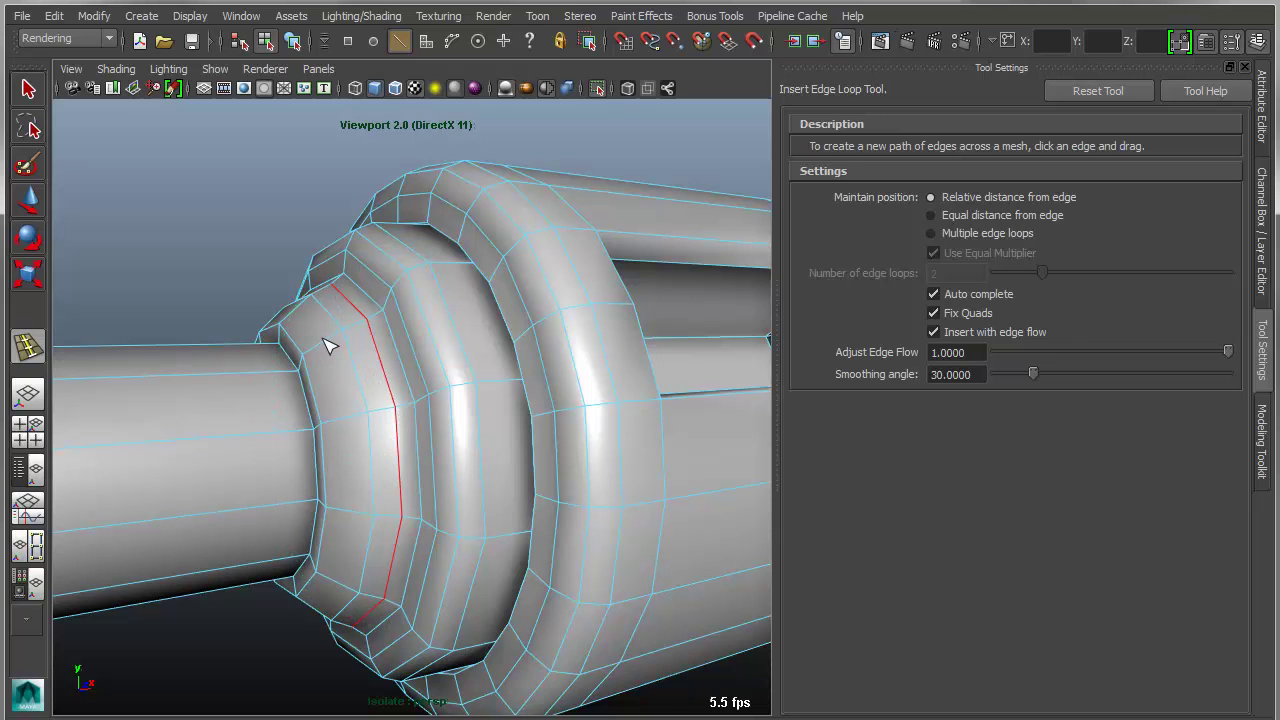
drag(328, 345, 430, 392)
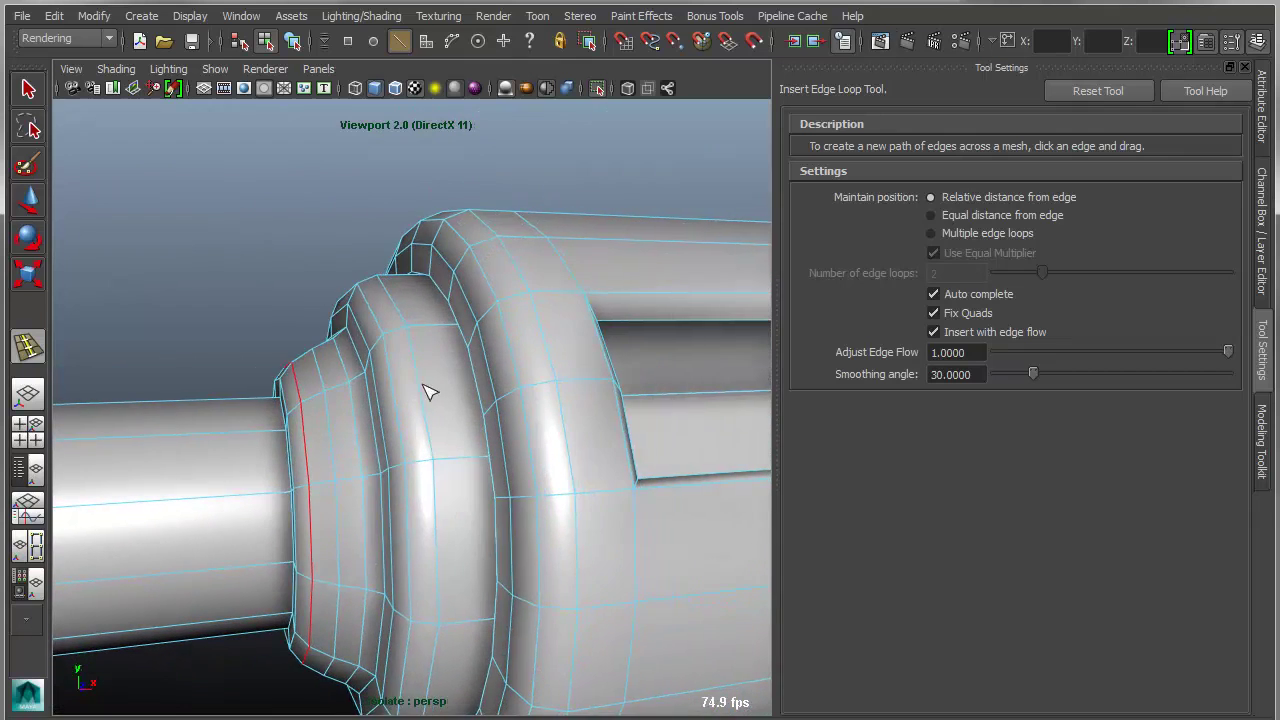
alt+middle_drag(386, 386, 431, 366)
alt+right_drag(431, 366, 469, 374)
alt+drag(469, 374, 464, 373)
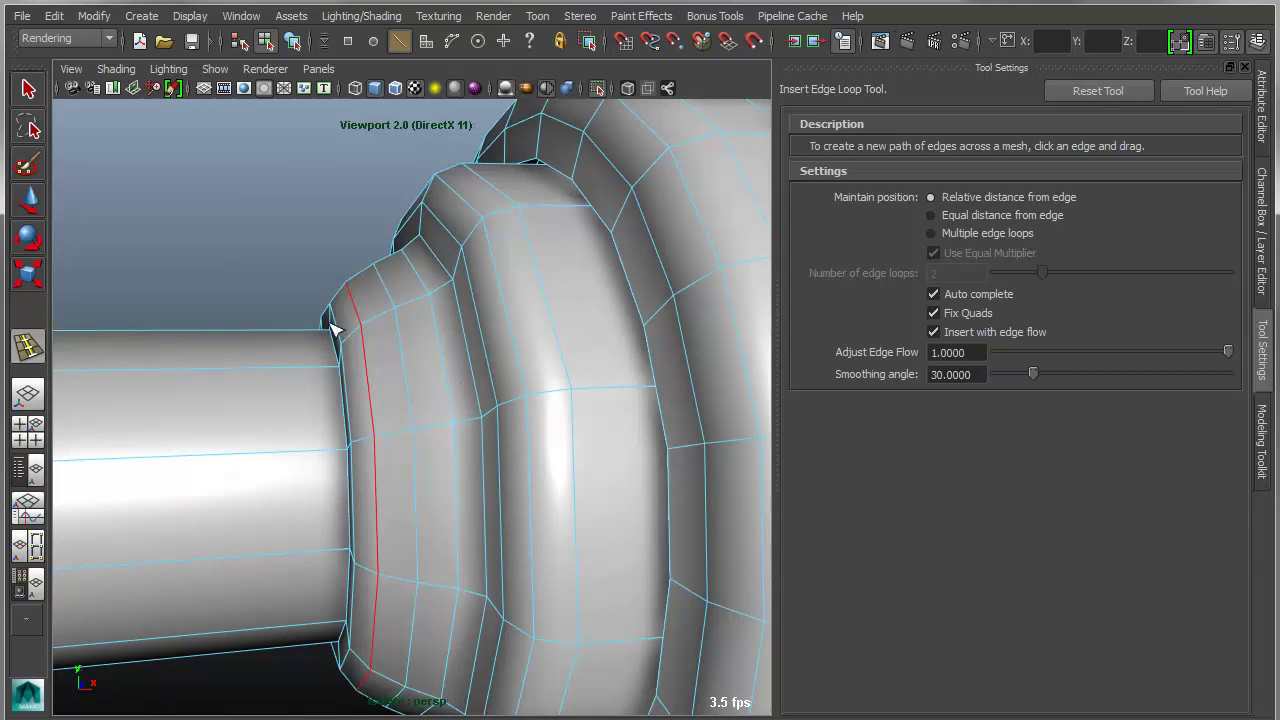
alt+middle_drag(518, 414, 486, 440)
alt+right_drag(486, 440, 431, 428)
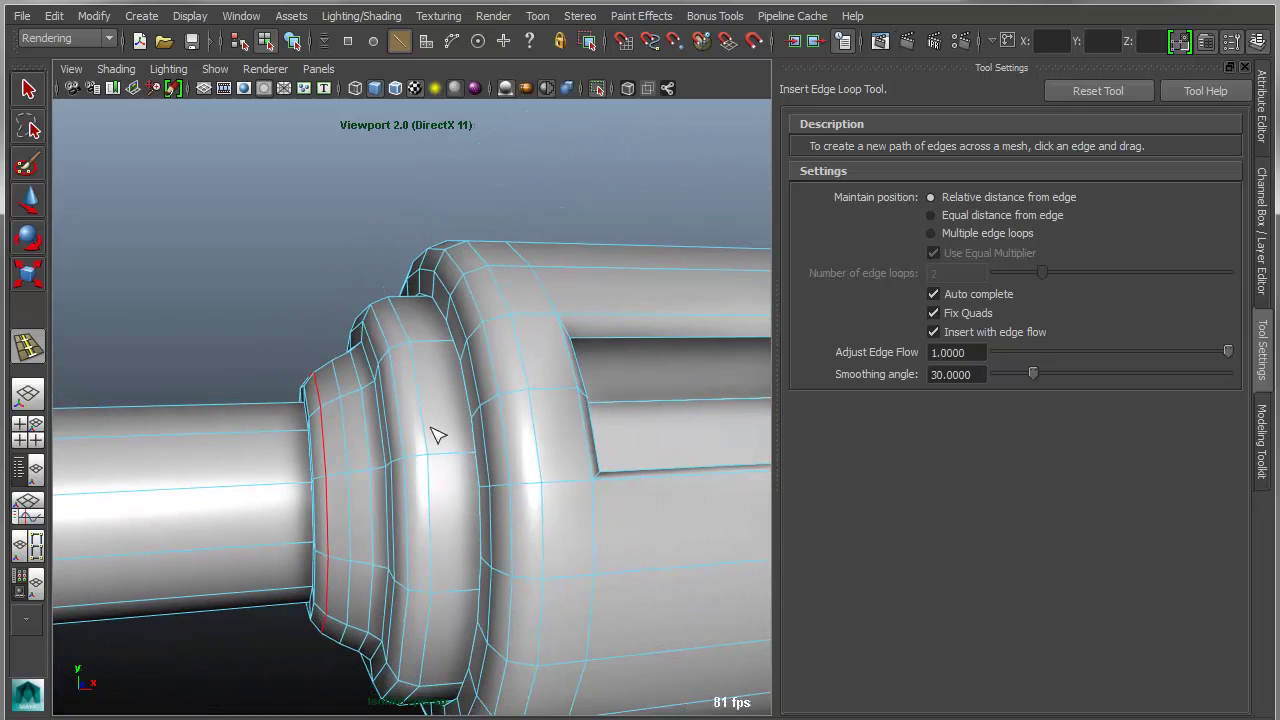
alt+drag(443, 423, 457, 429)
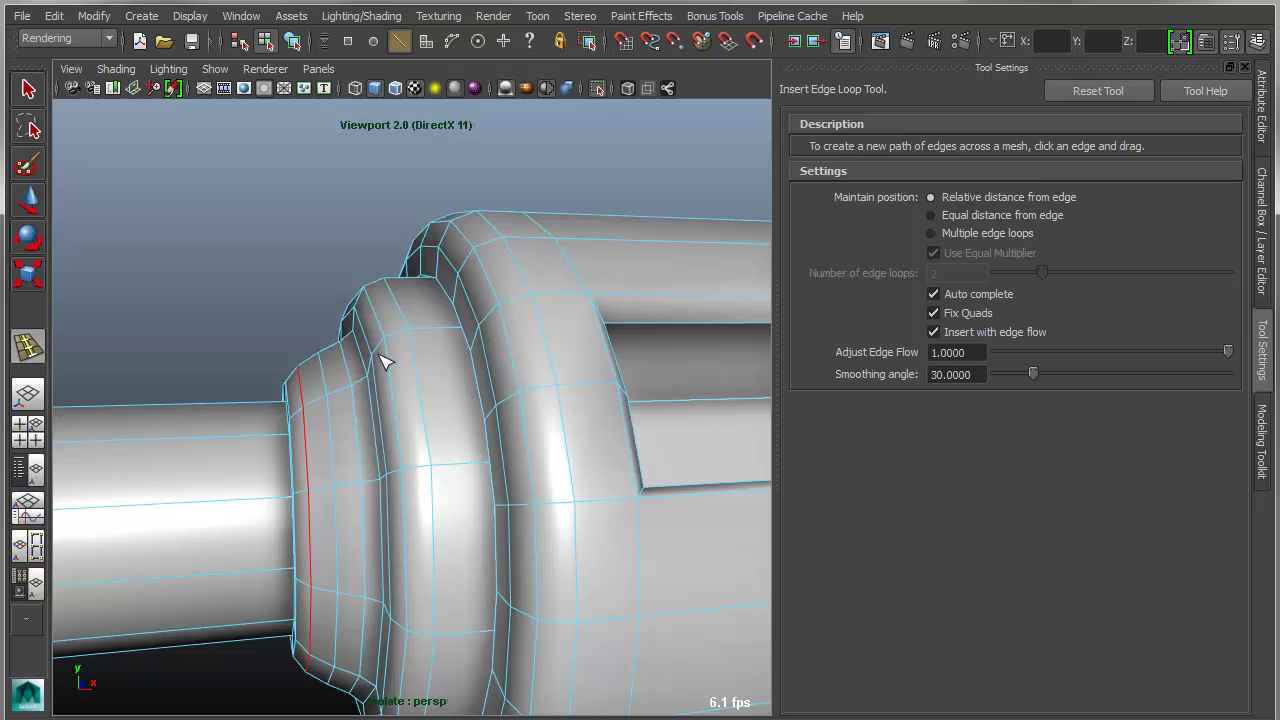
key(q)
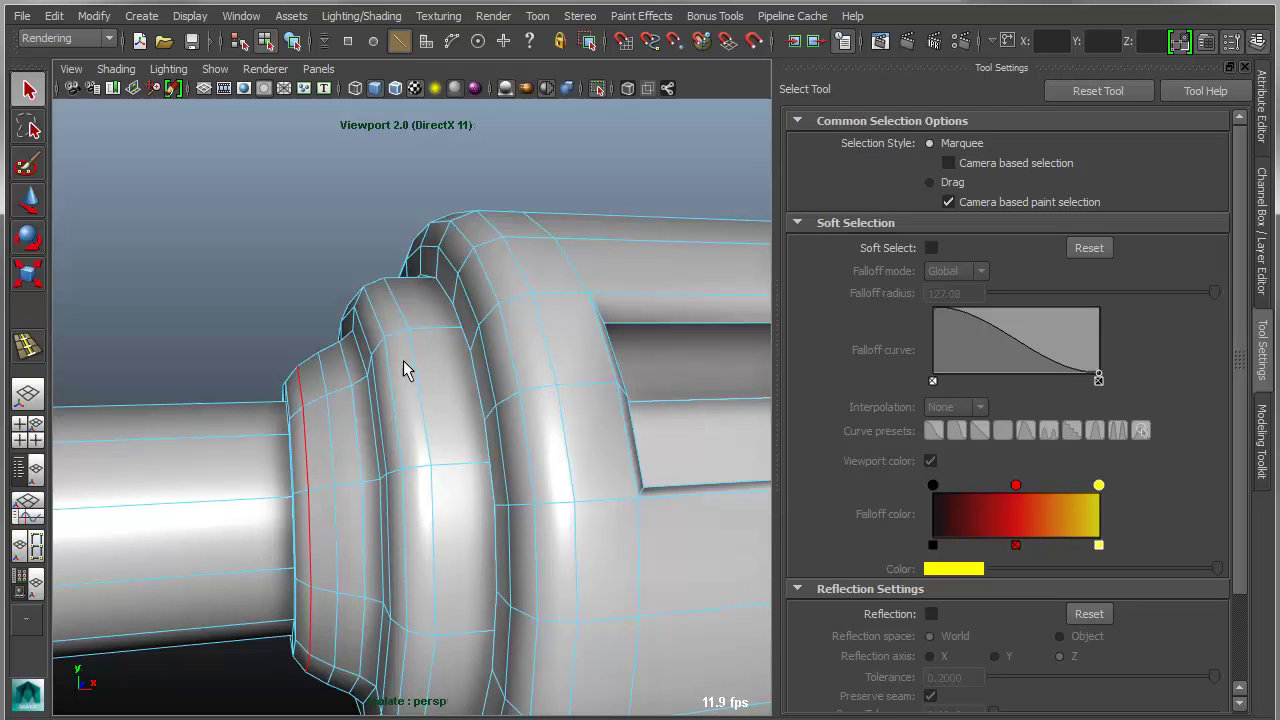
Step: In the construction history of the newest edge loop, polySplitRing2, set Adjust Edge Flow to -1
click(1262, 230)
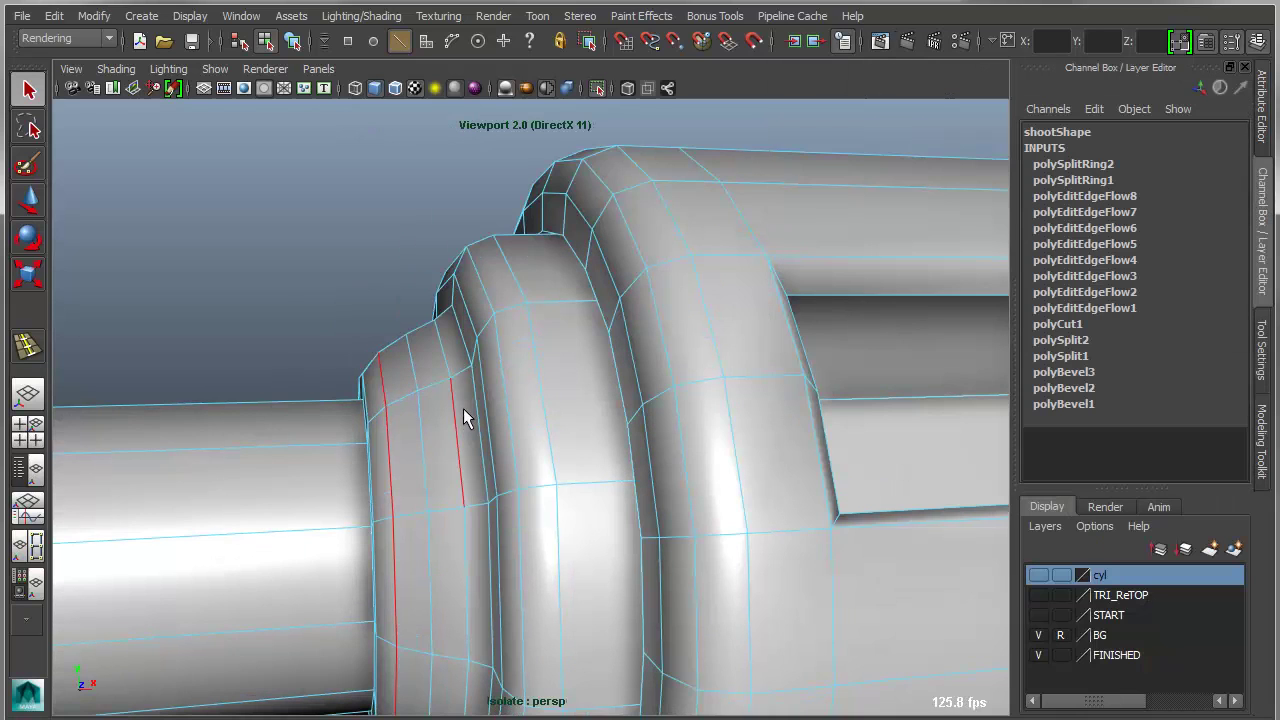
alt+drag(463, 409, 764, 314)
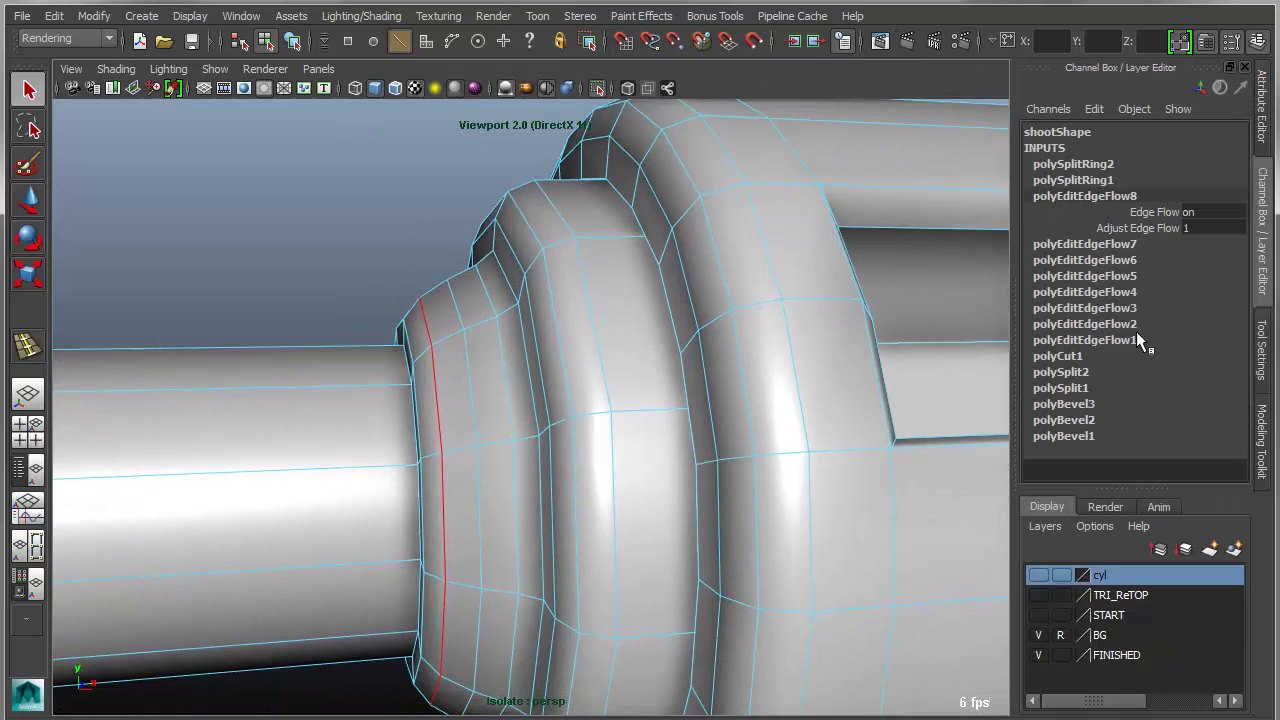
click(1073, 164)
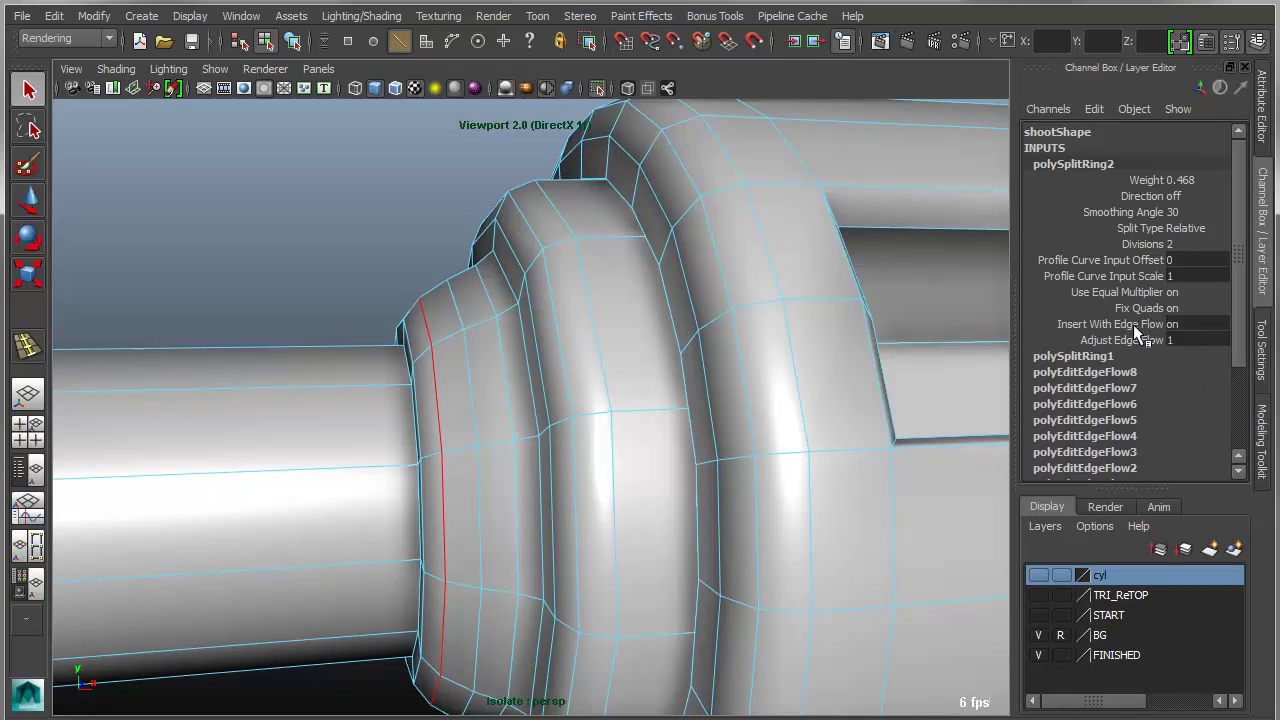
click(1140, 340)
middle_drag(437, 186, 578, 180)
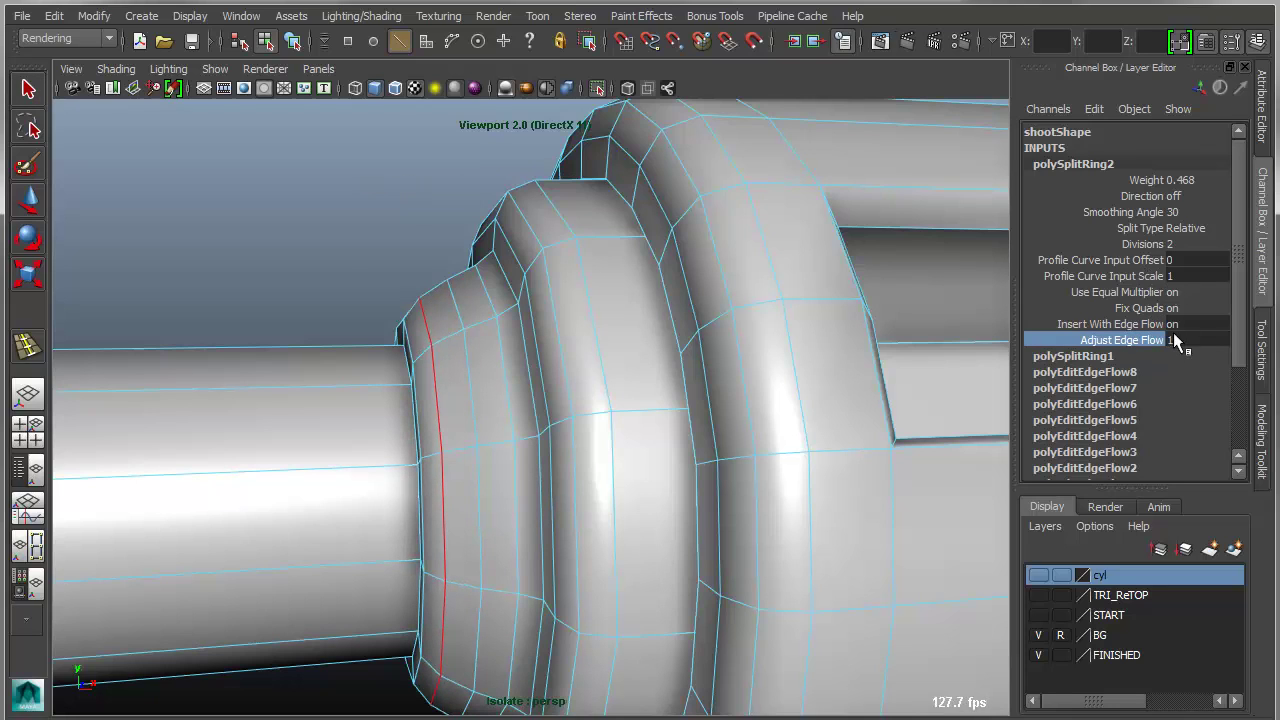
click(1177, 340)
text(-1)
key(Return)
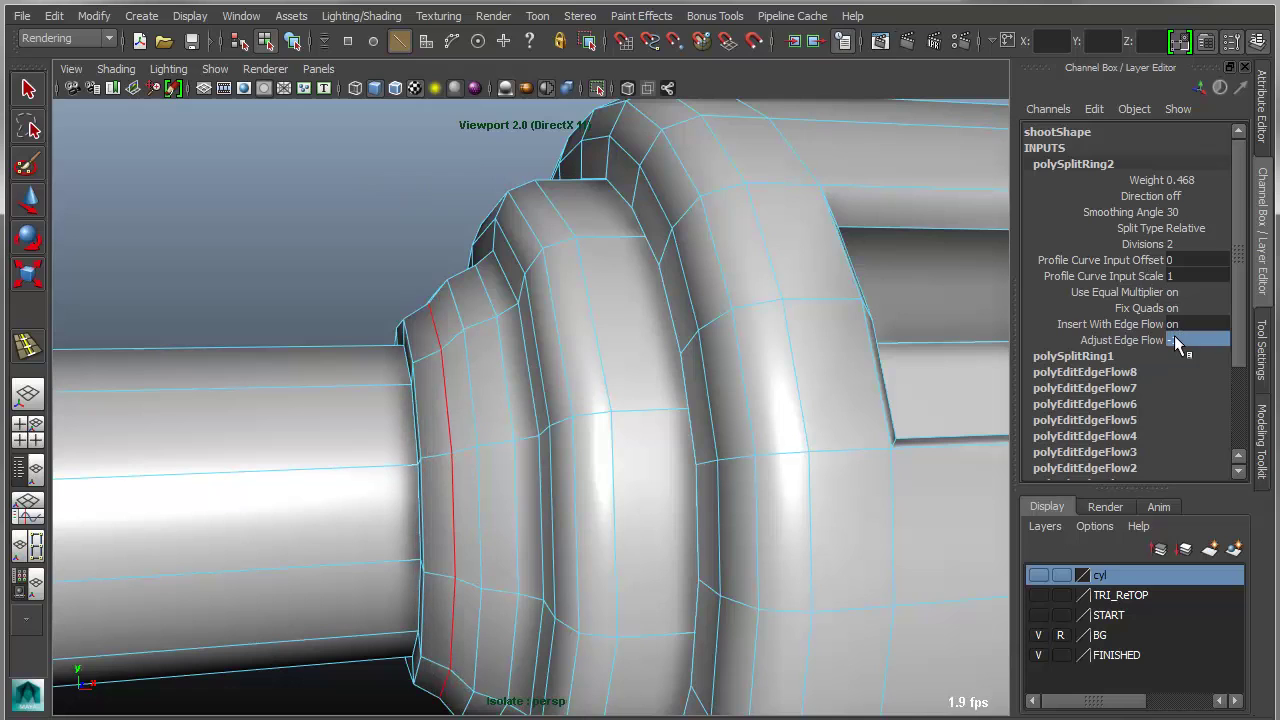
Step: Bring the newest edge loop's Adjust Edge Flow back to 1 and view the whole model
click(1153, 340)
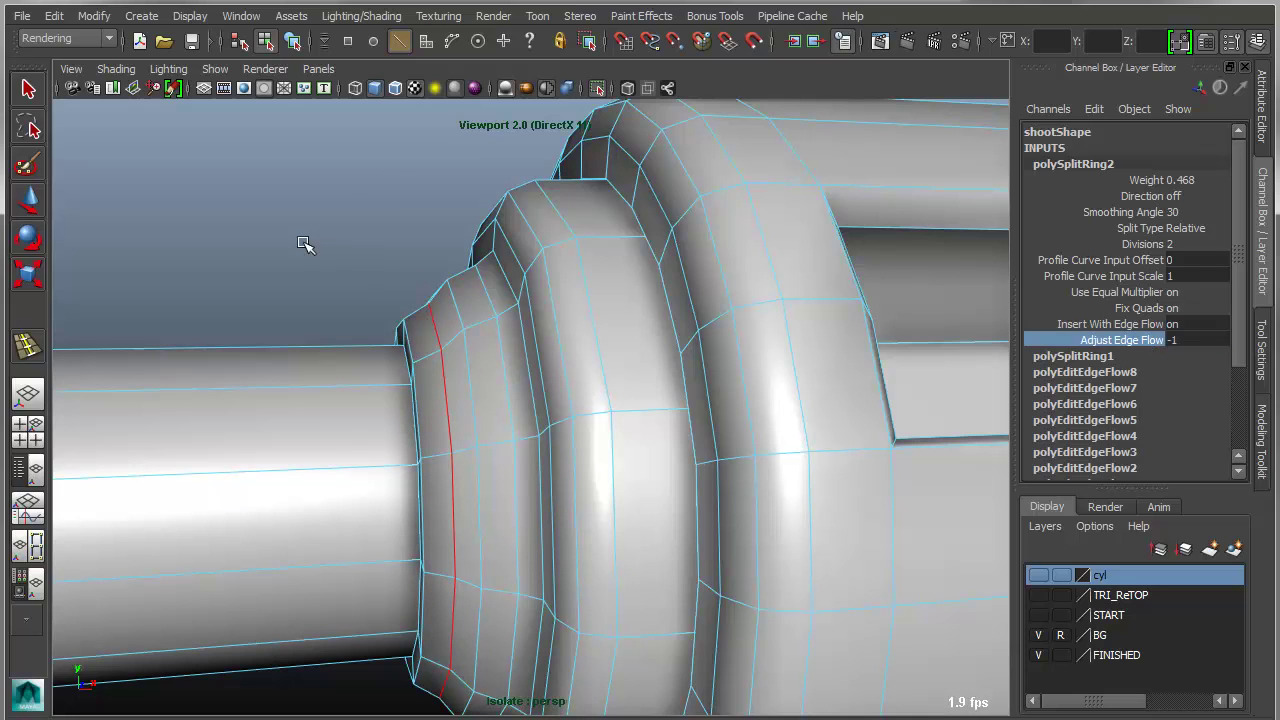
middle_drag(280, 237, 288, 240)
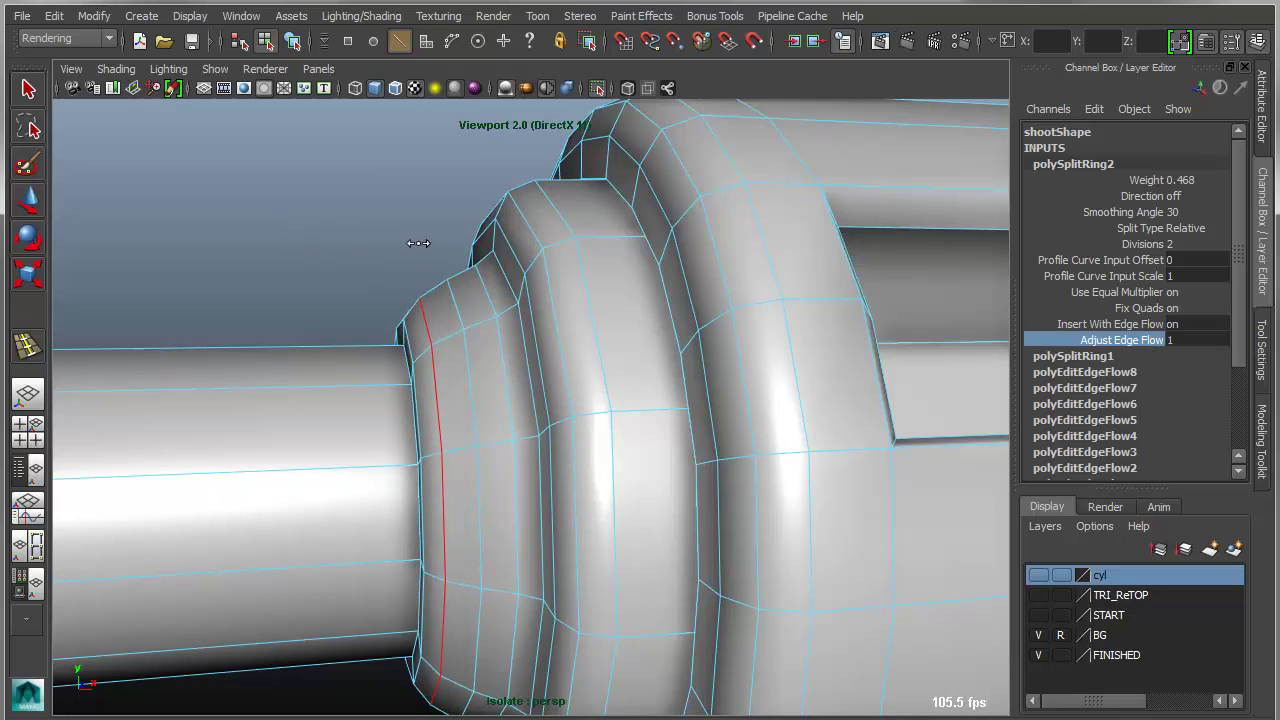
alt+right_drag(833, 458, 619, 428)
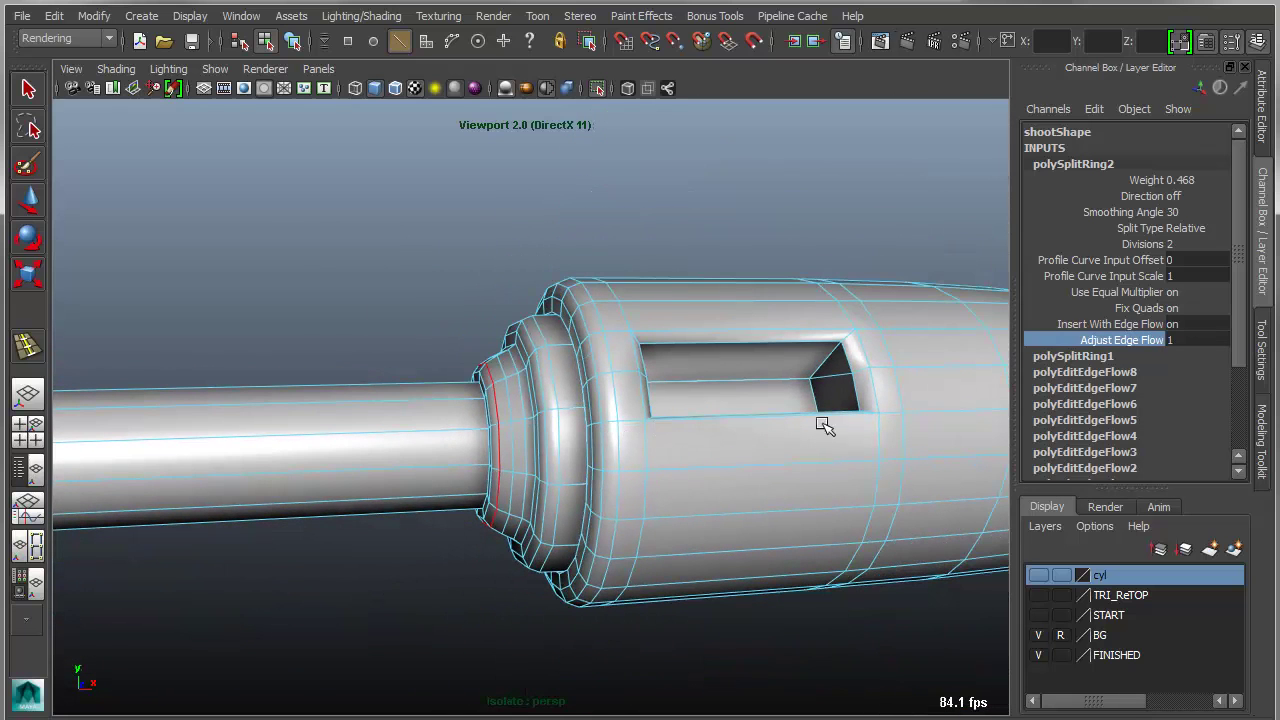
alt+right_drag(760, 456, 566, 410)
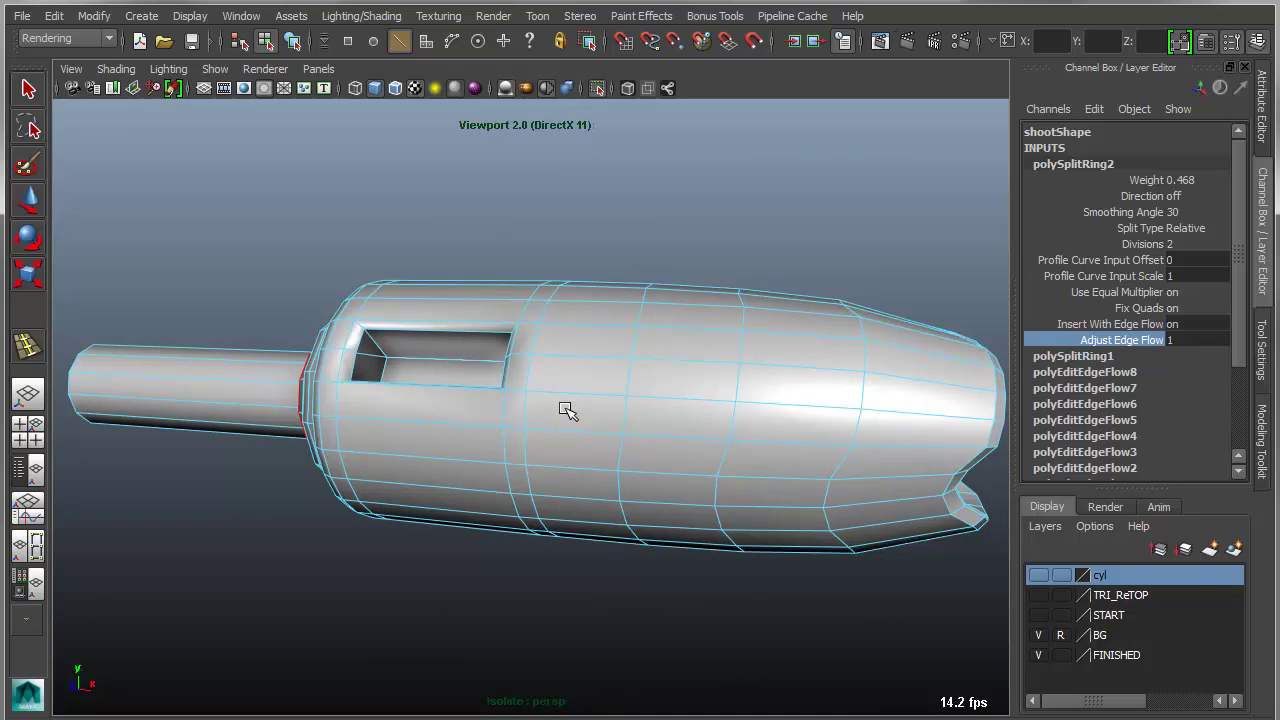